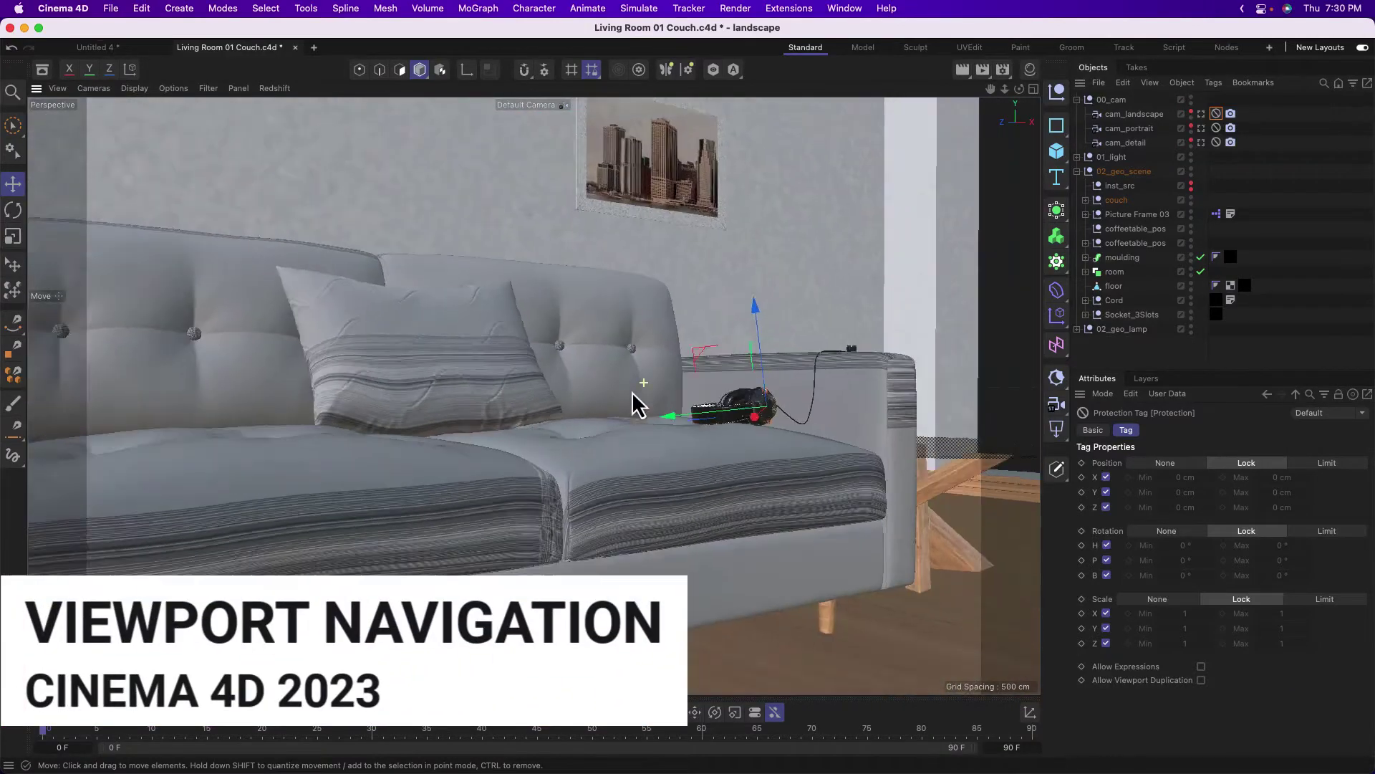
# Step: Dolly and orbit around the couch to wide front and top-down views of the living room
pyautogui.keyDown('alt'); pyautogui.moveTo(638, 404); pyautogui.dragTo(614, 390, button='right'); pyautogui.keyUp('alt')
pyautogui.keyDown('alt'); pyautogui.moveTo(614, 389); pyautogui.dragTo(746, 295); pyautogui.keyUp('alt')
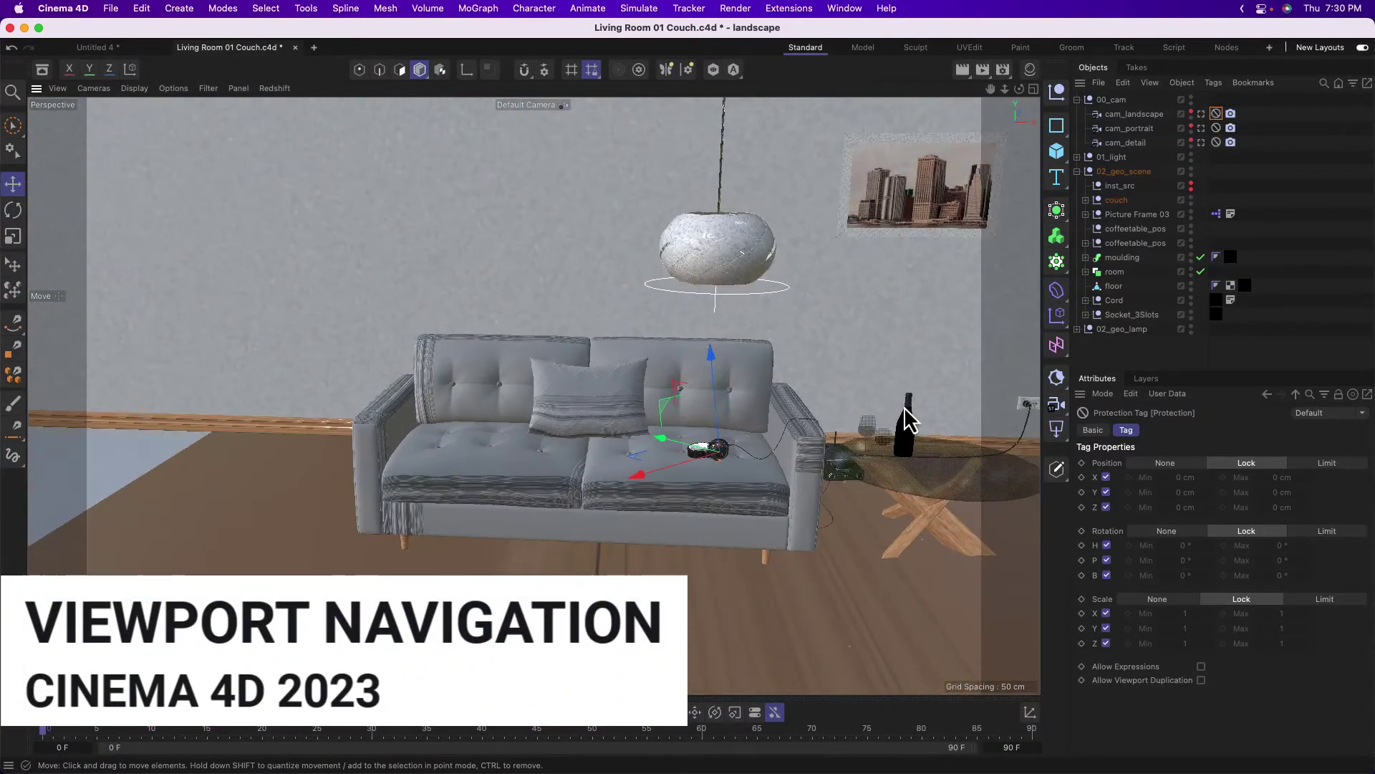
pyautogui.keyDown('alt'); pyautogui.moveTo(907, 422); pyautogui.dragTo(909, 523); pyautogui.keyUp('alt')
pyautogui.scroll(5, 916, 522)
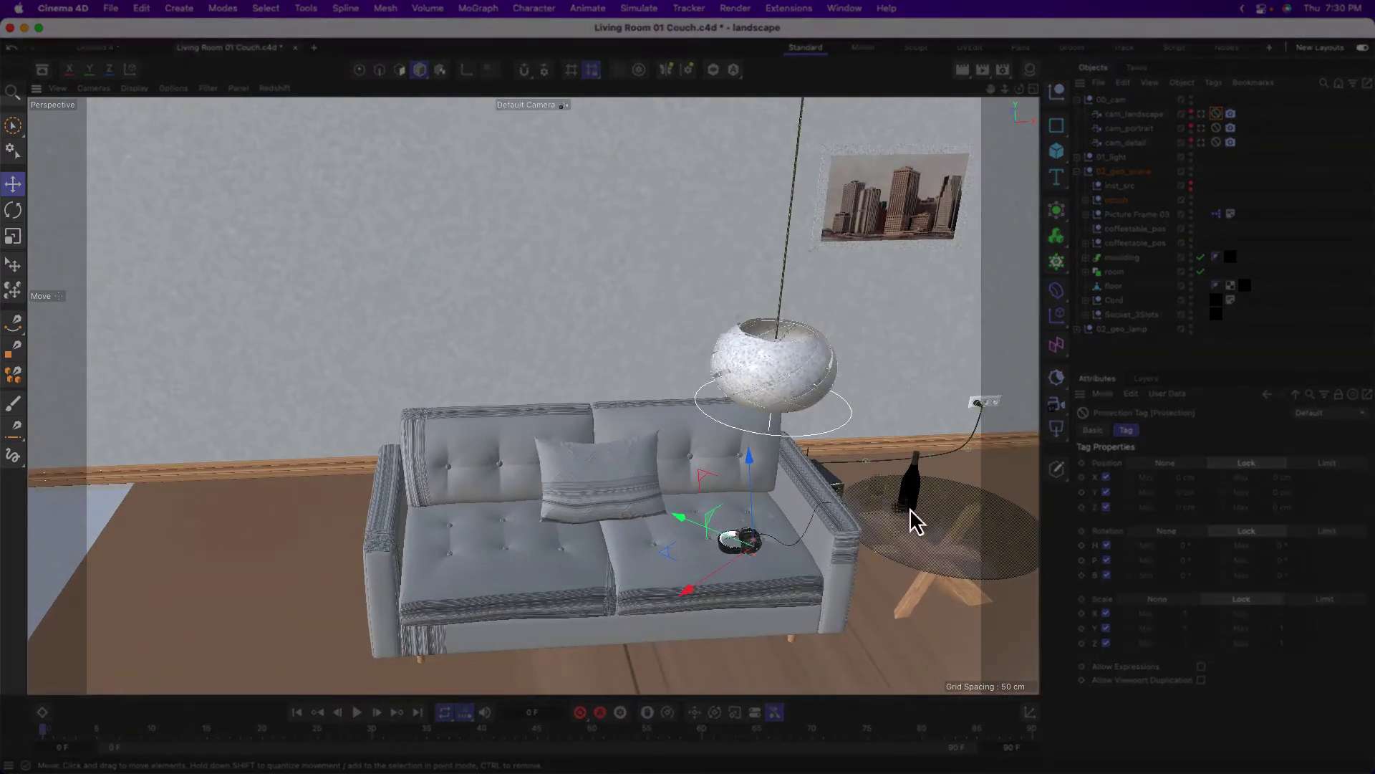
pyautogui.keyDown('alt'); pyautogui.moveTo(917, 521); pyautogui.dragTo(604, 454, button='right'); pyautogui.keyUp('alt')
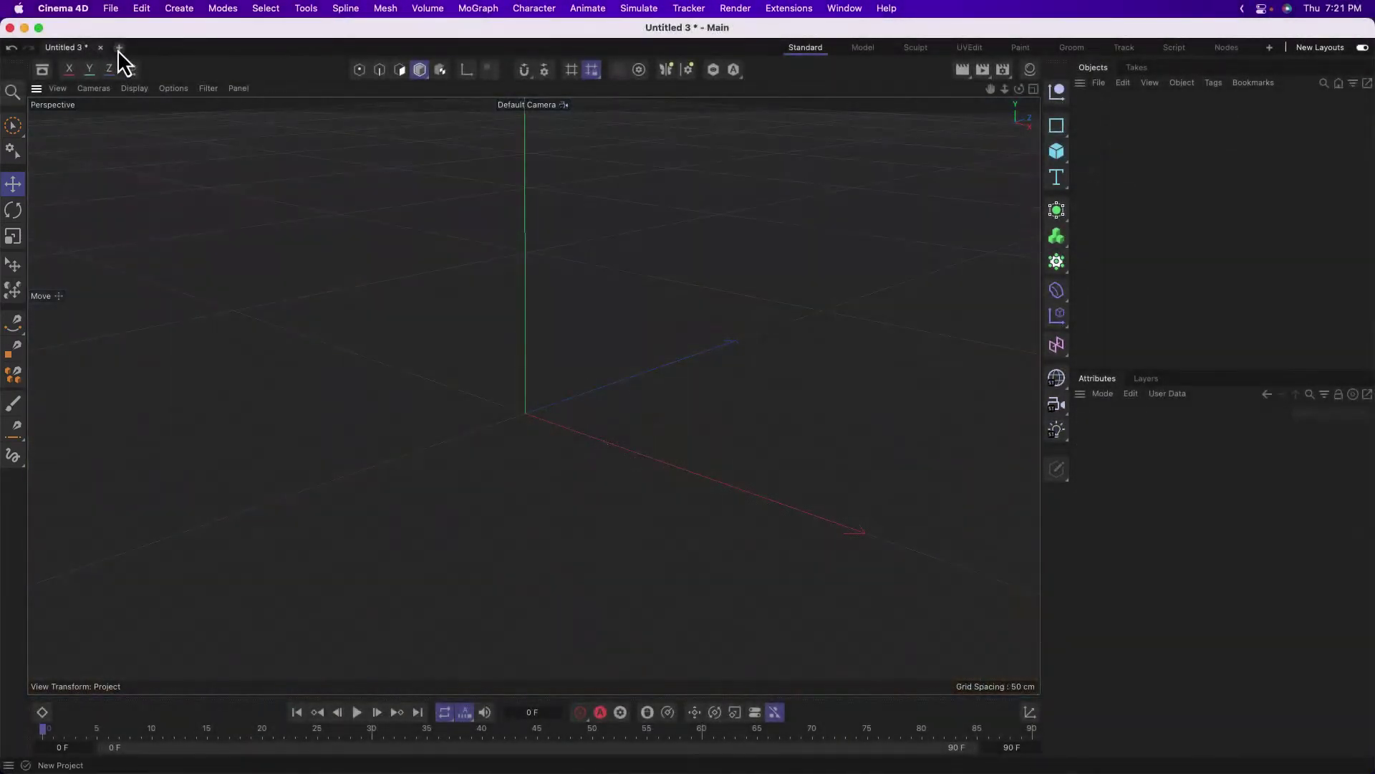
# Step: Close Untitled 3 for a fresh Untitled 4 project and check the version 2023.0.0 About details
pyautogui.click(119, 48)
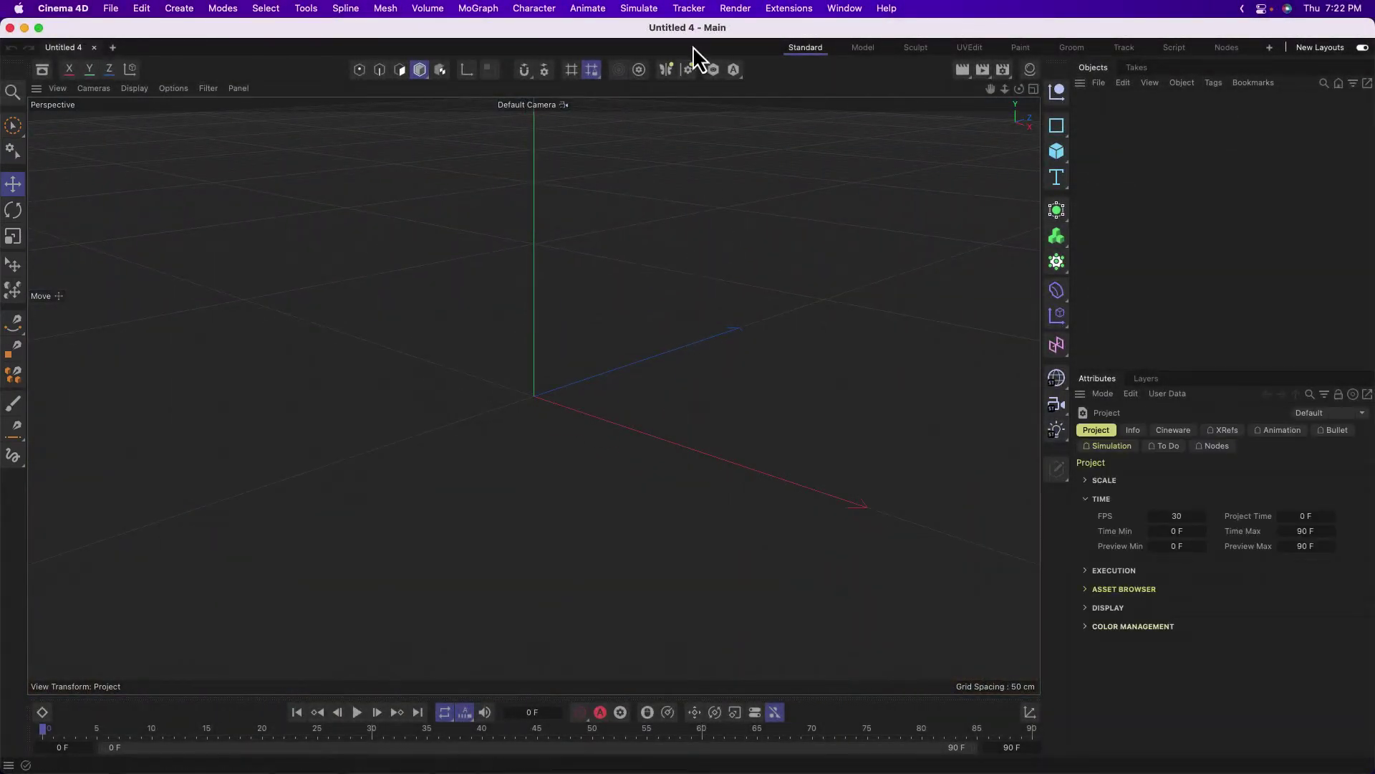
pyautogui.click(797, 47)
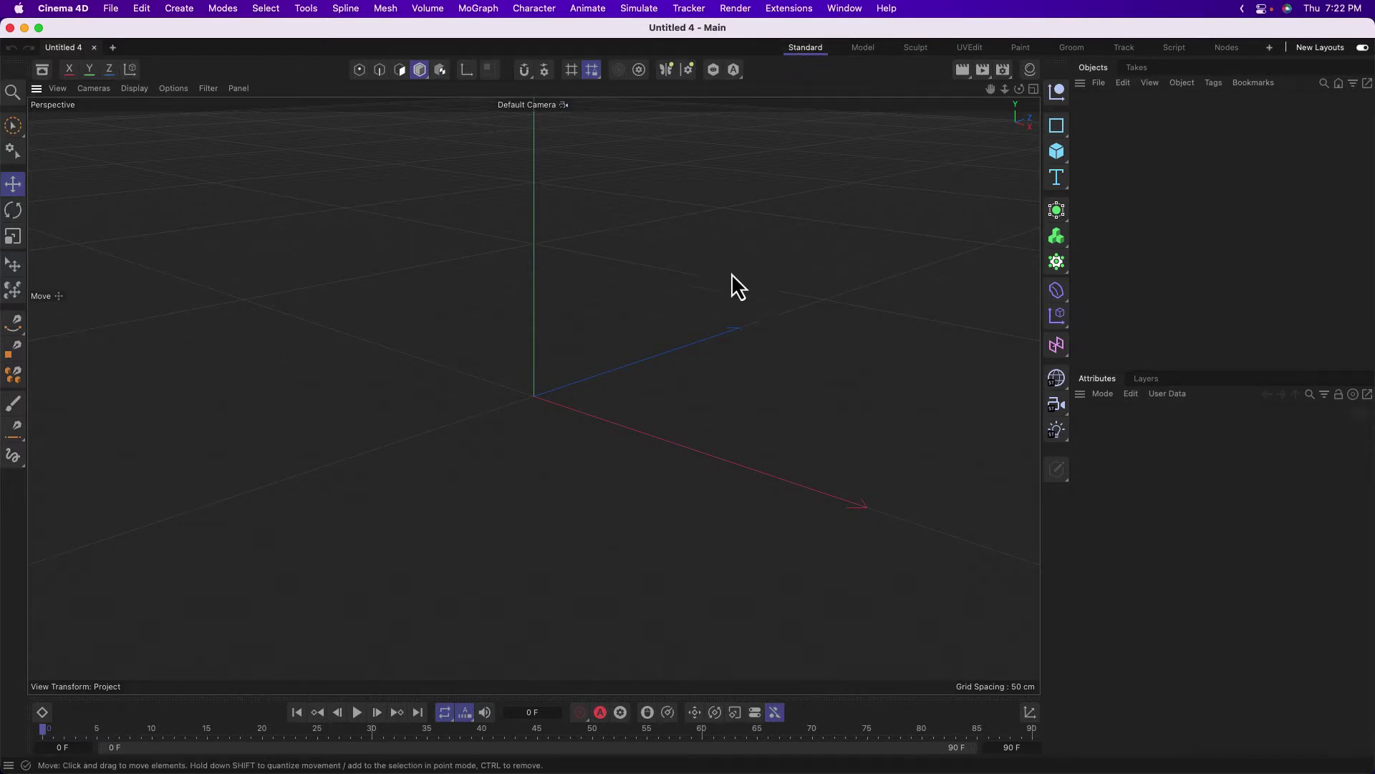
pyautogui.click(63, 9)
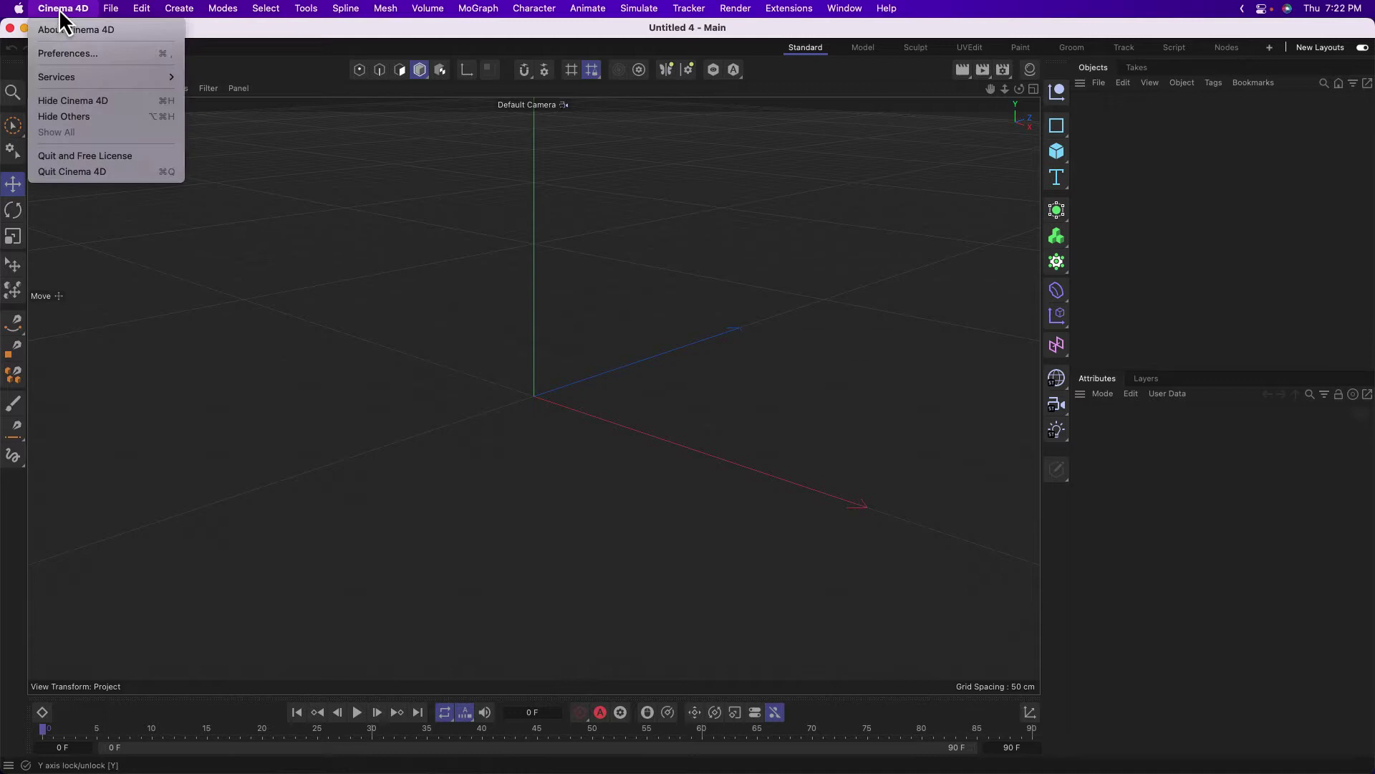
pyautogui.click(62, 30)
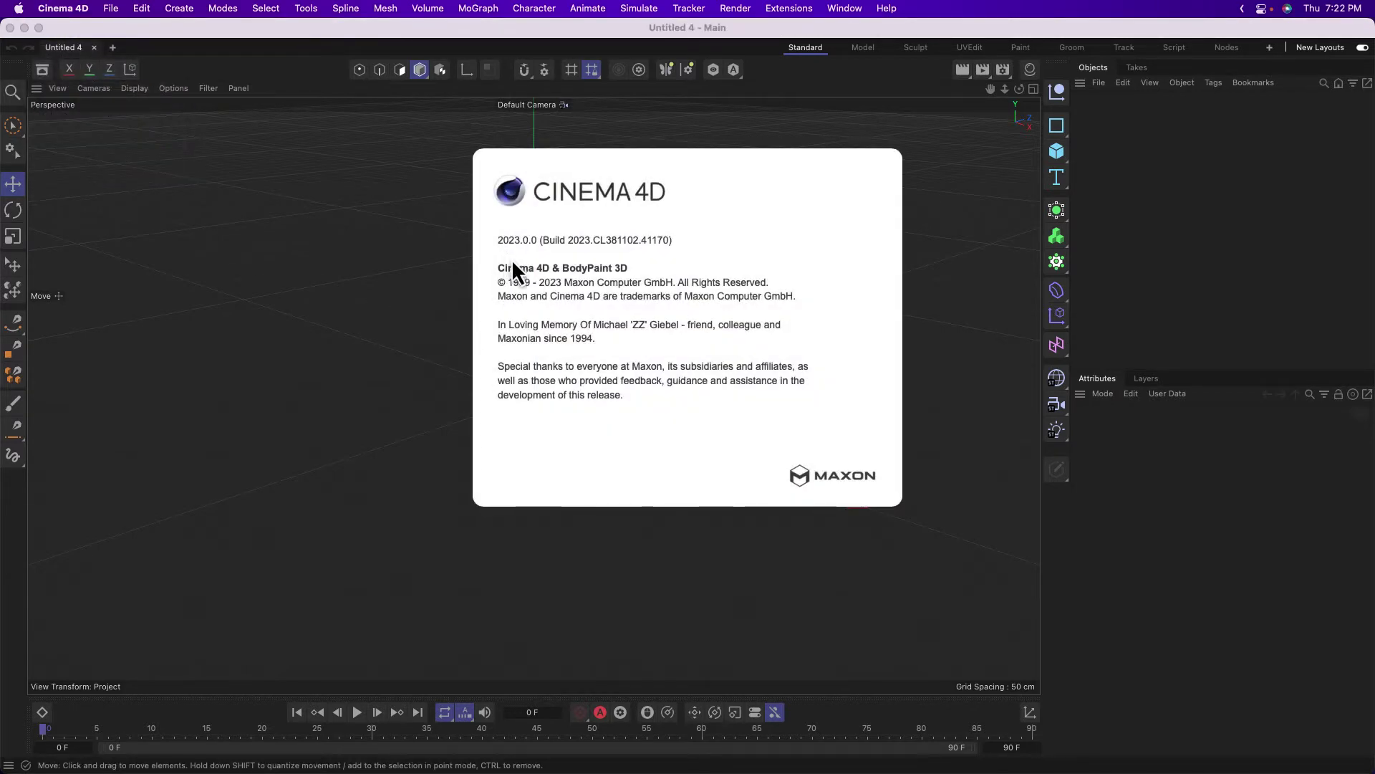
pyautogui.click(632, 428)
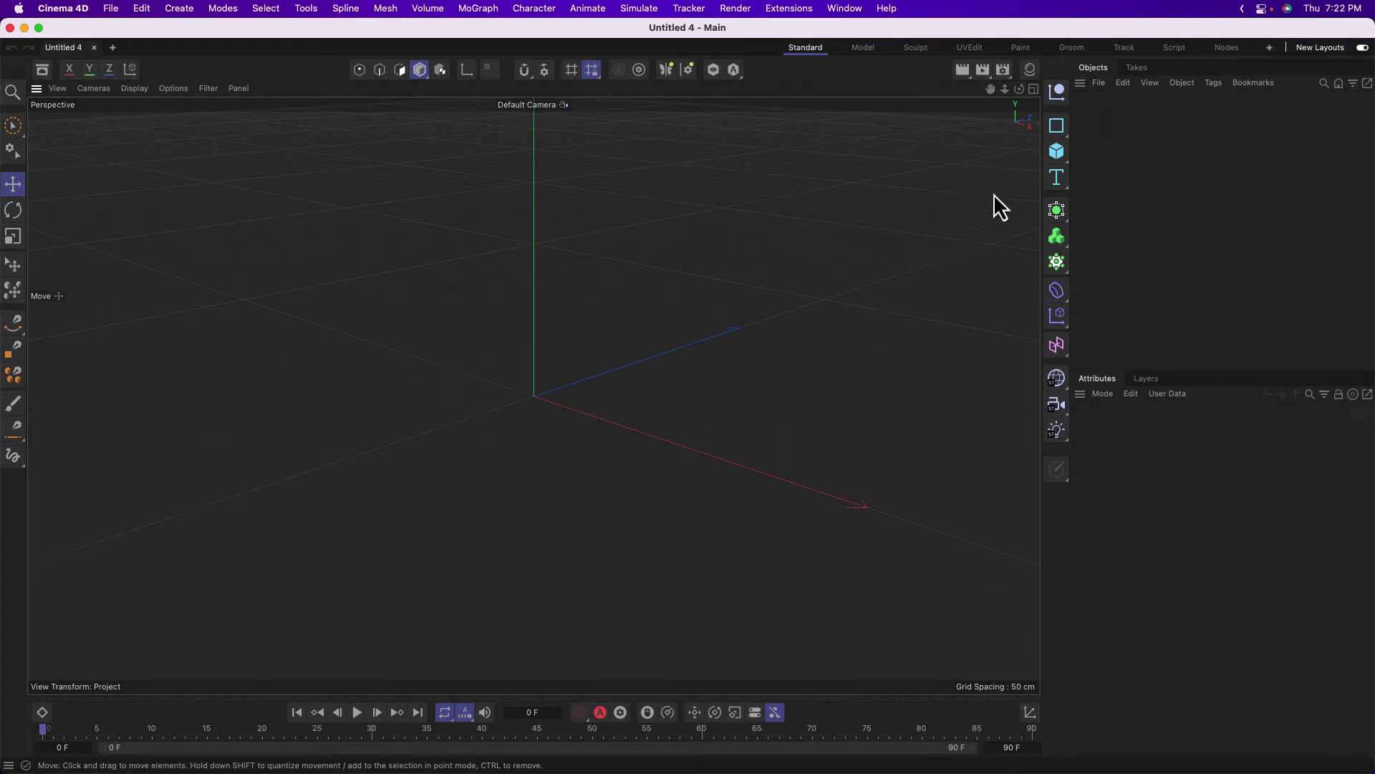
# Step: Add a Figure primitive from the Cube flyout and frame it to fill the viewport
pyautogui.click(1056, 152)
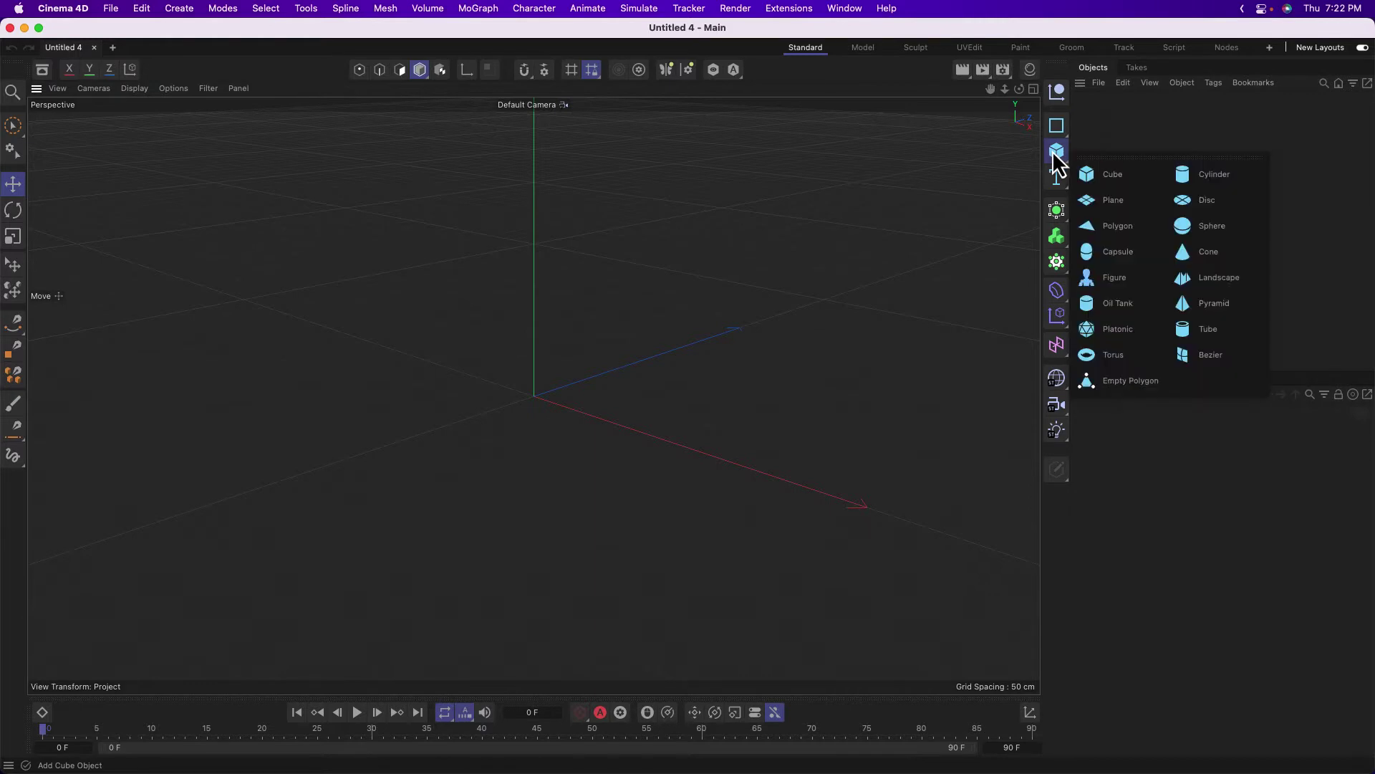
pyautogui.click(1120, 277)
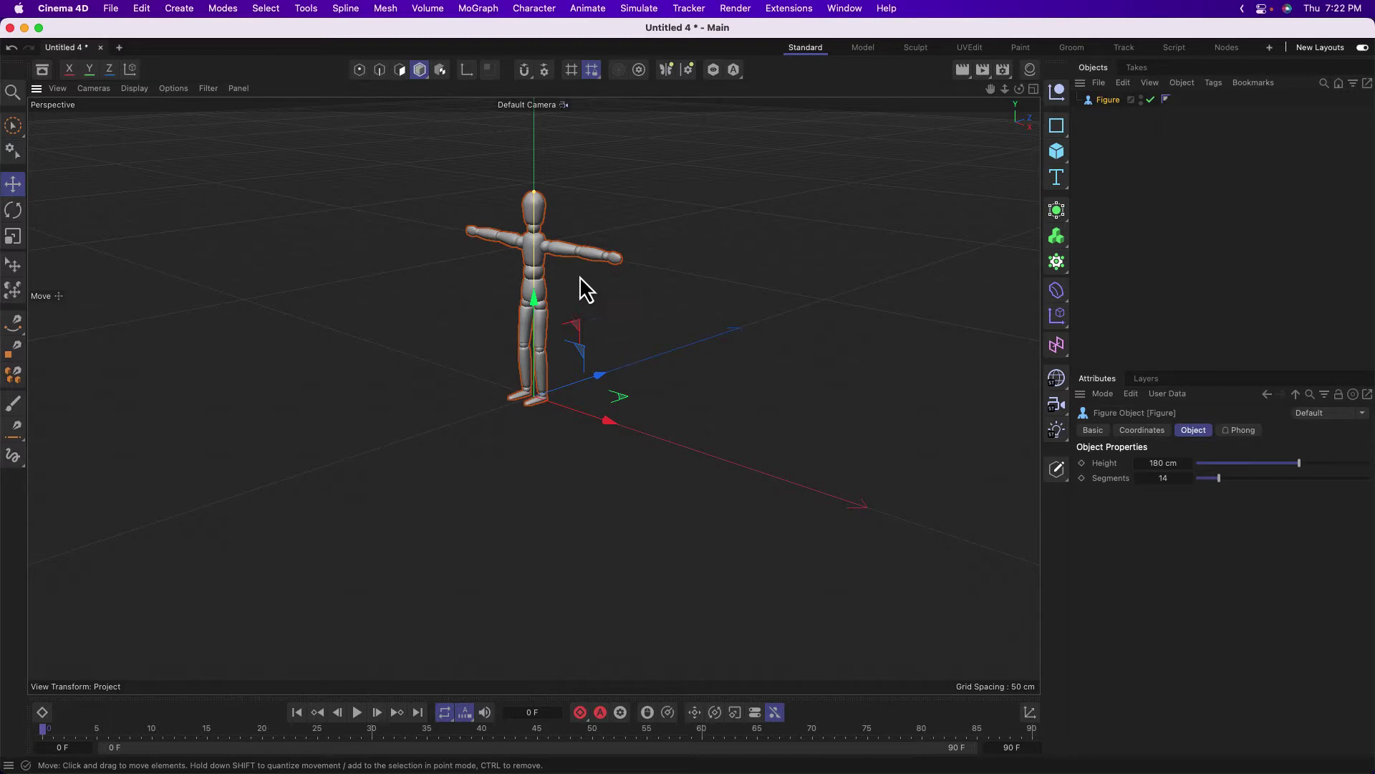
pyautogui.press('s')
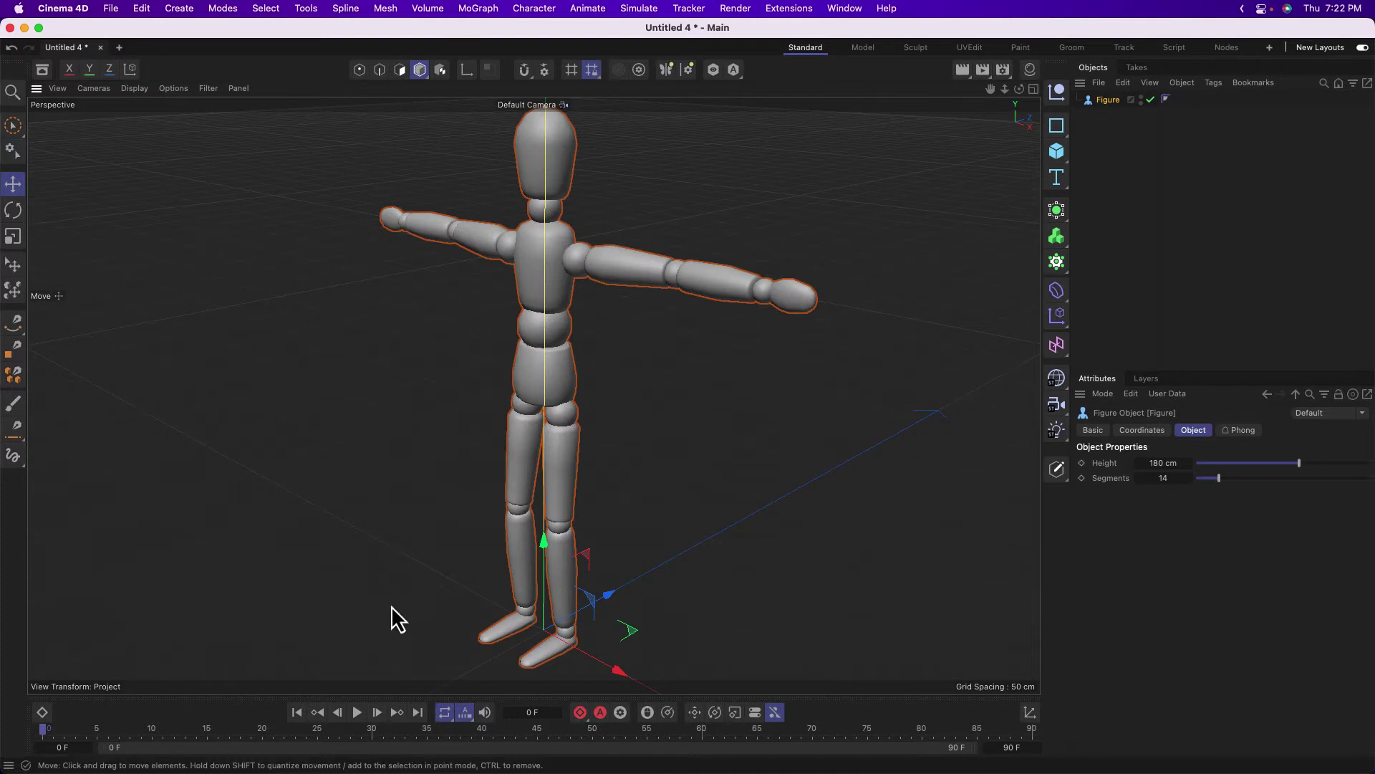
pyautogui.click(58, 89)
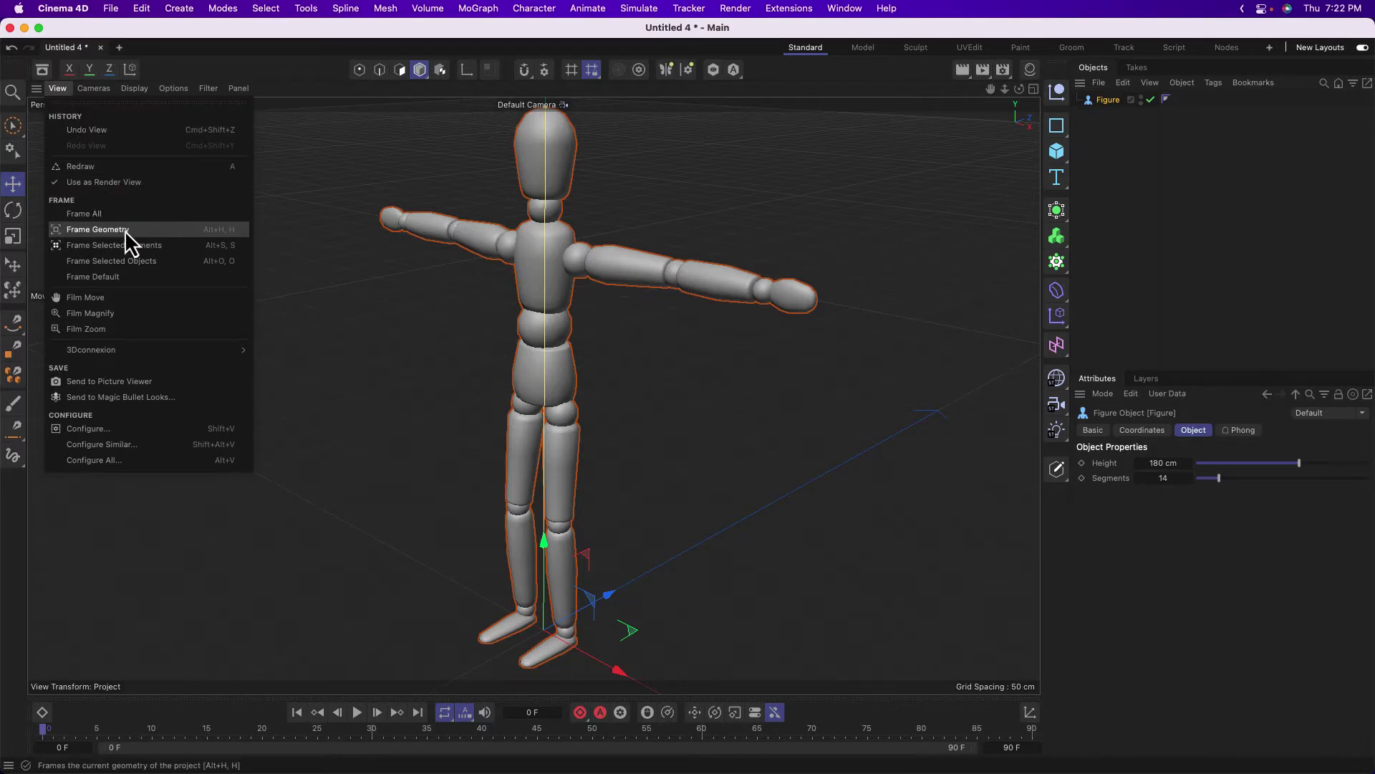
# Step: Make the Figure editable, then select its left hand, forearm, upper arm, head and right upper arm
pyautogui.click(396, 433)
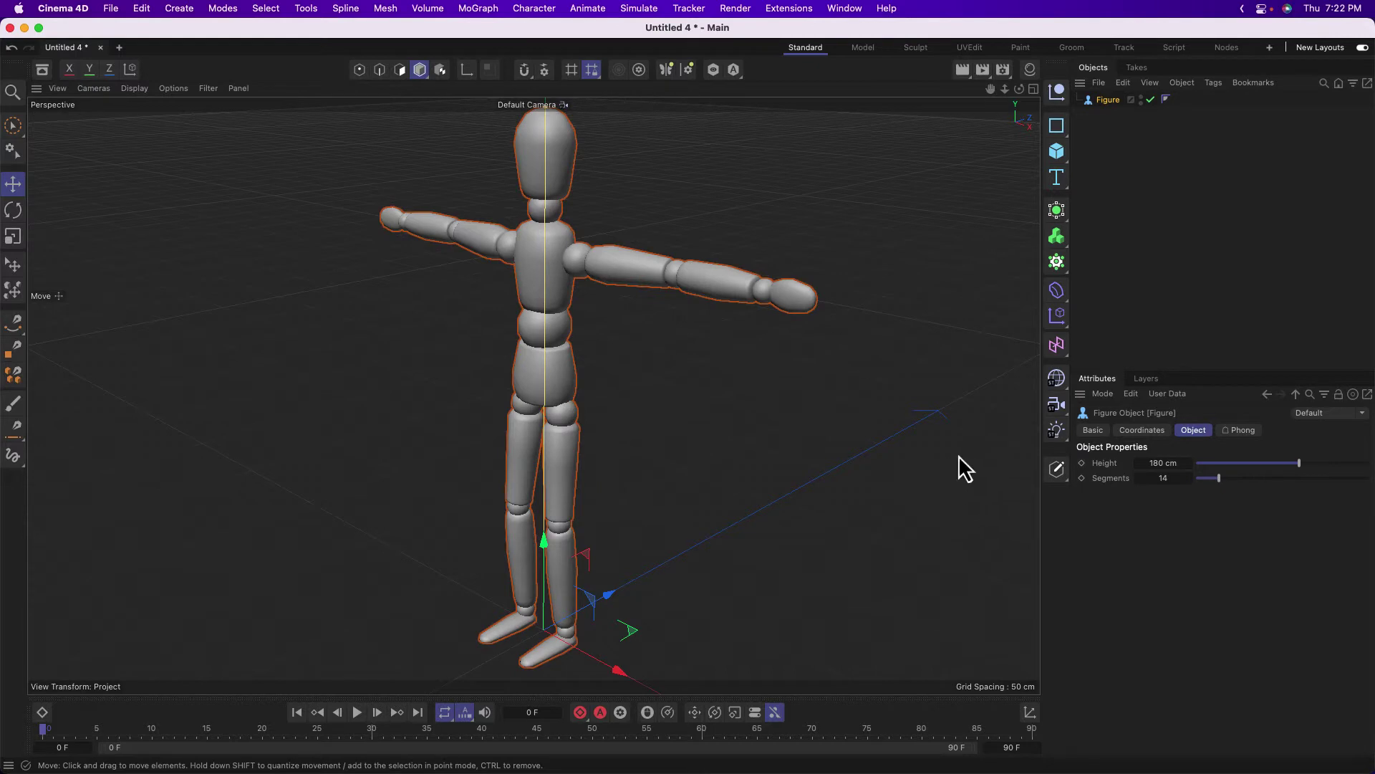
pyautogui.click(1058, 469)
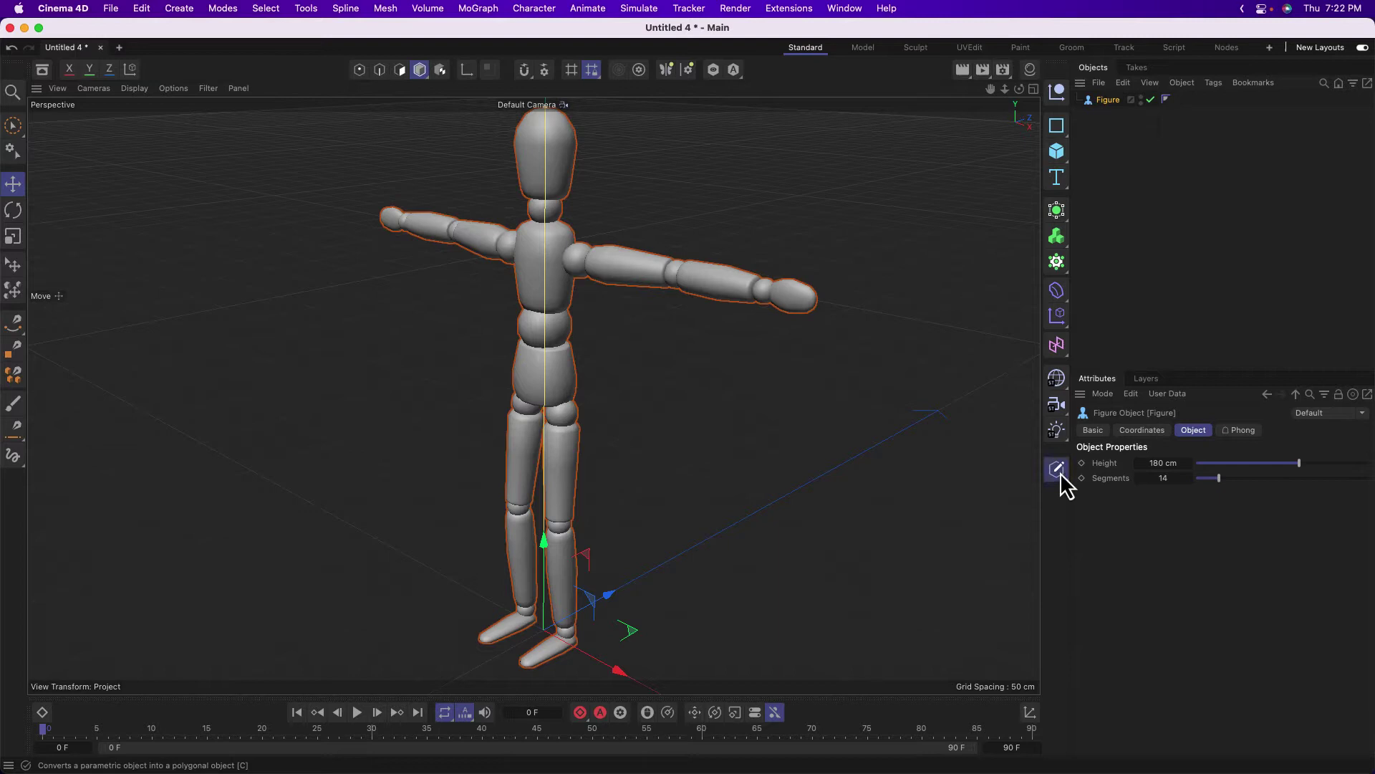
pyautogui.click(797, 307)
pyautogui.click(711, 290)
pyautogui.click(612, 252)
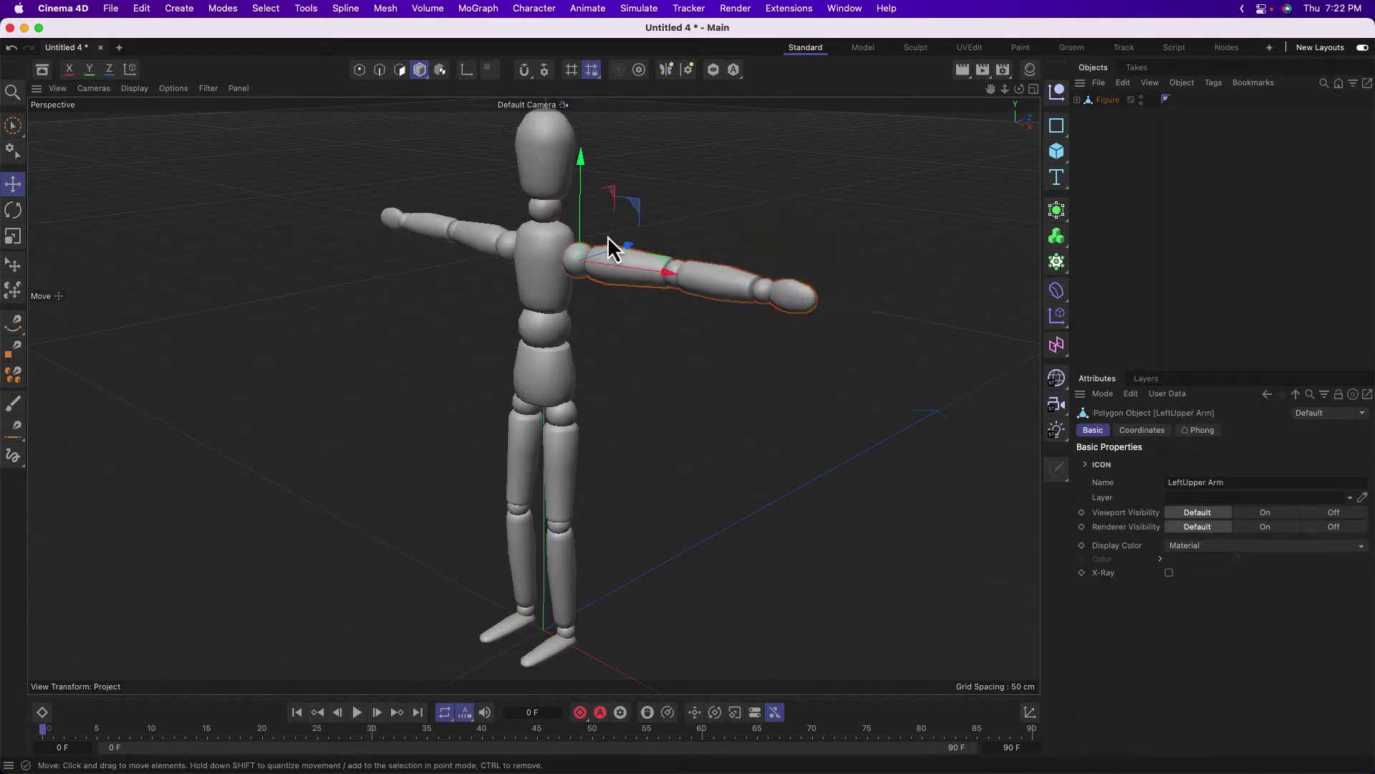
pyautogui.click(552, 169)
pyautogui.click(482, 239)
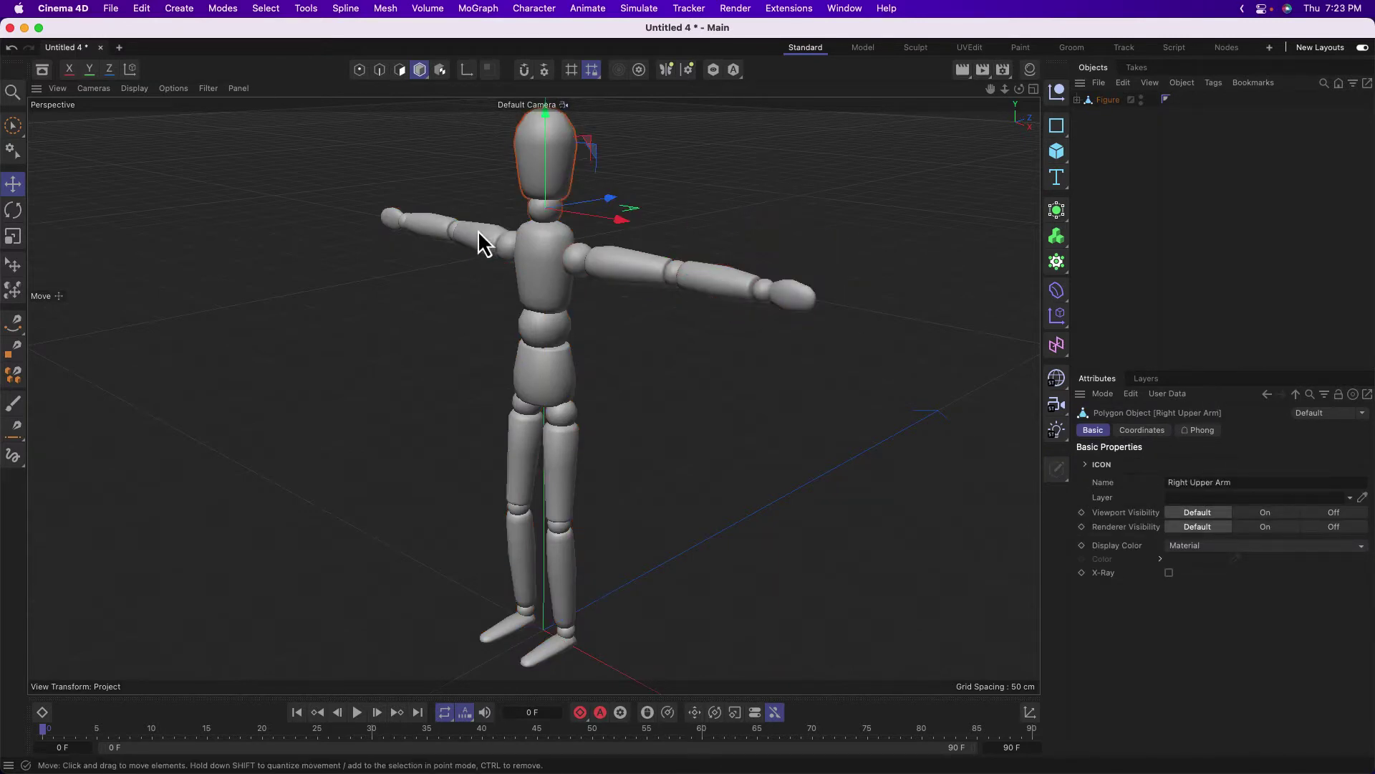
# Step: Expand and browse the Figure's body-part hierarchy, collapse it, and clear the selection
pyautogui.click(1078, 101)
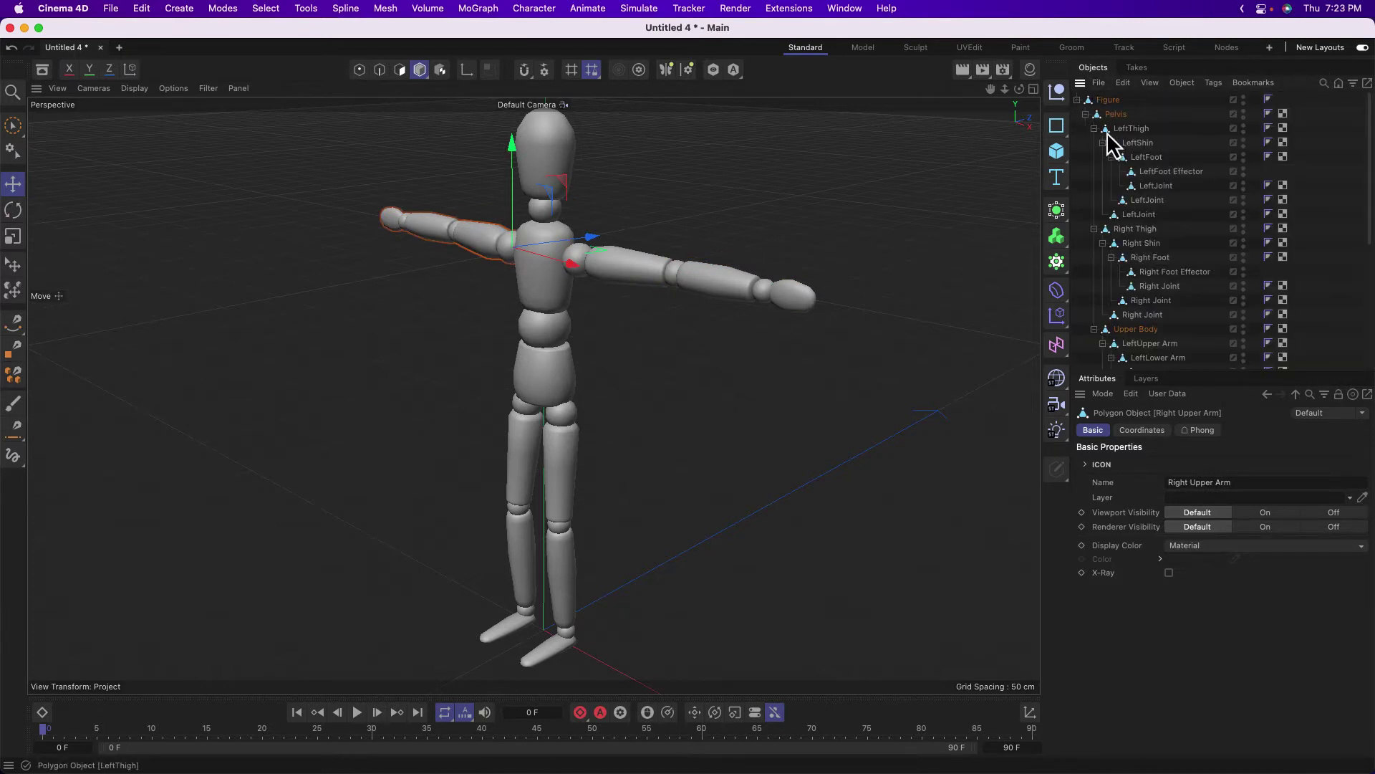
pyautogui.scroll(-5, 1113, 136)
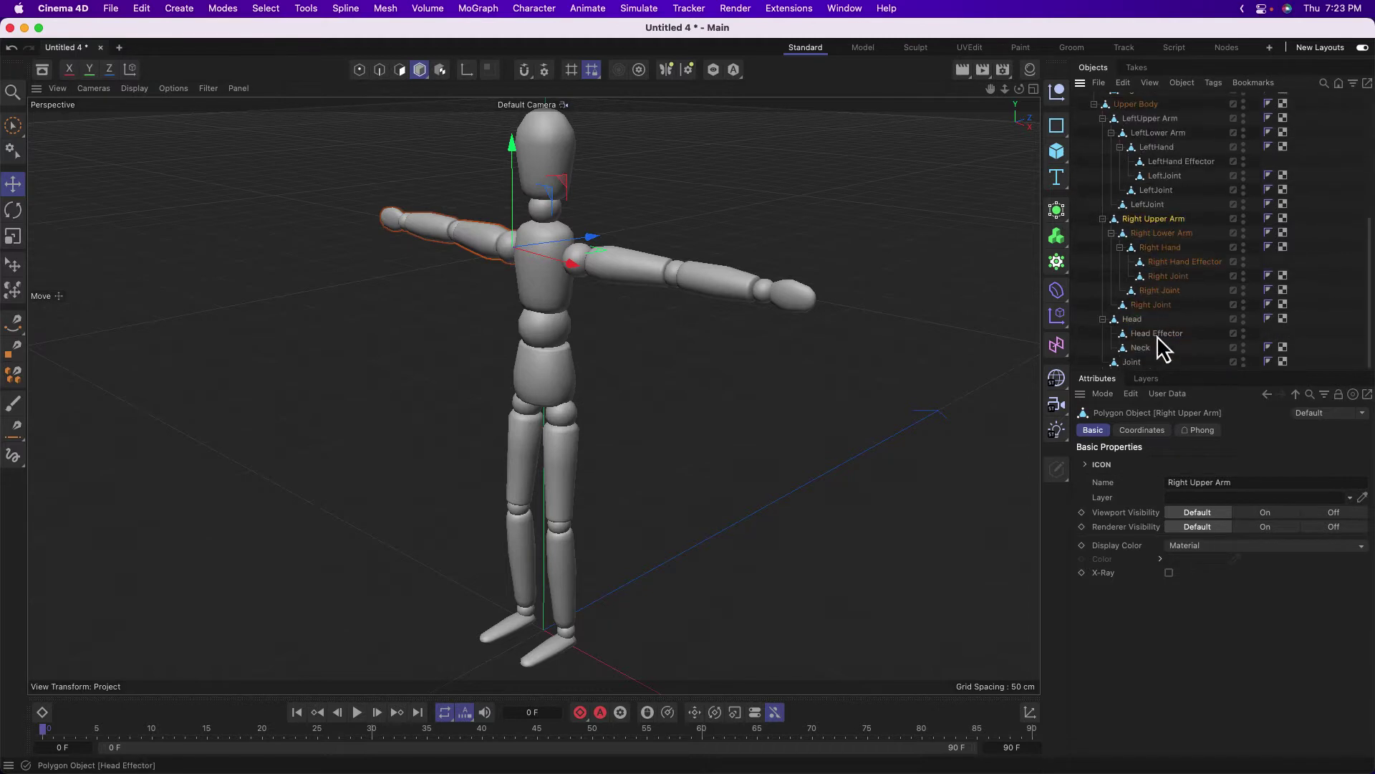
pyautogui.scroll(5, 1155, 317)
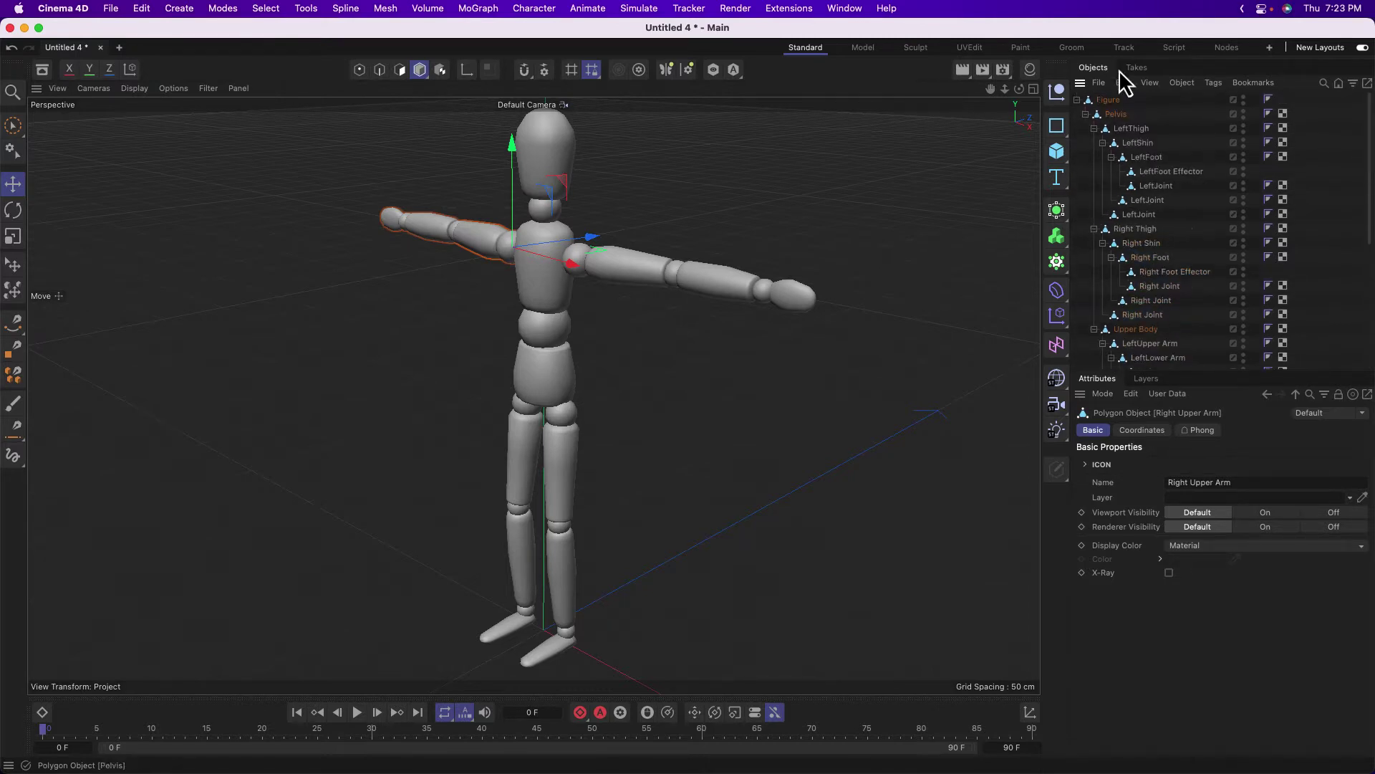
pyautogui.click(1078, 100)
pyautogui.click(1106, 169)
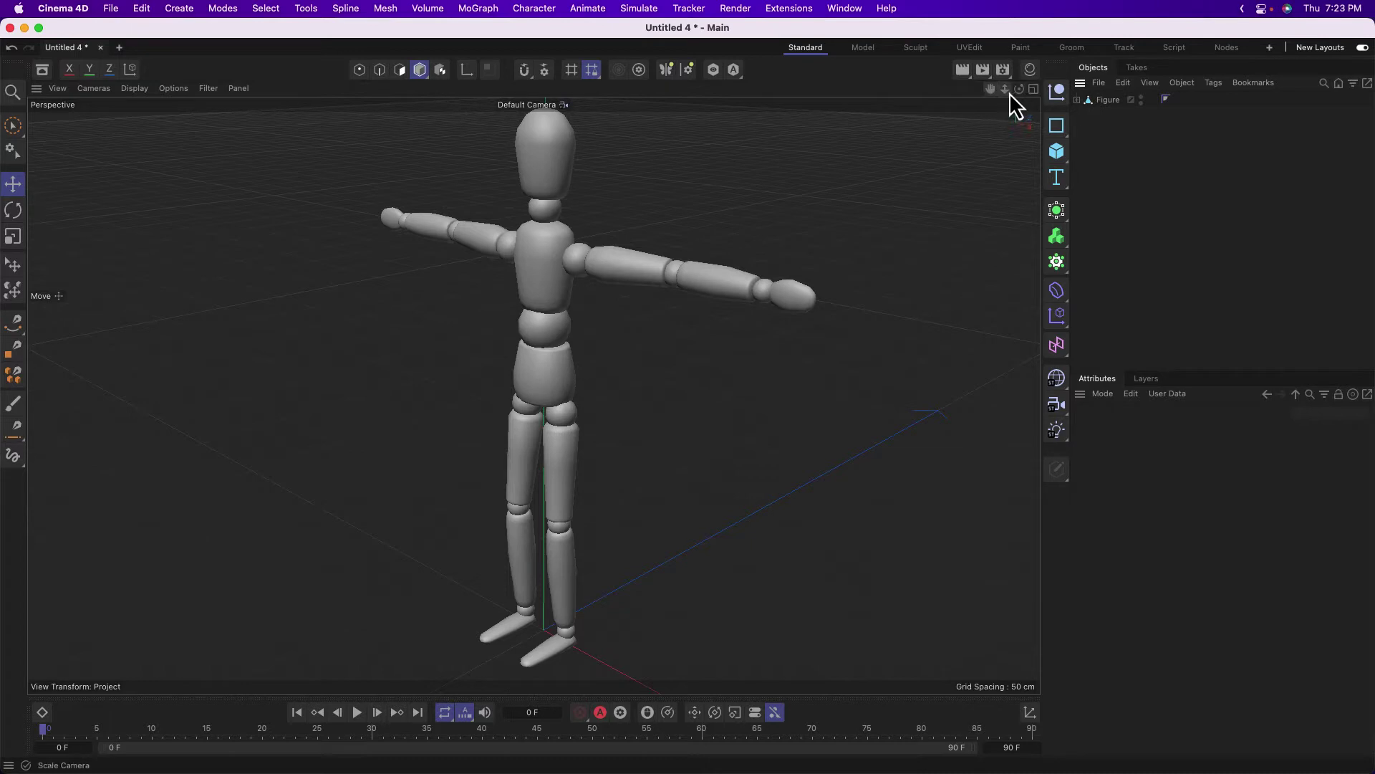
# Step: Pan, zoom and orbit with the viewport's camera icons, ending on a level front view of the figure
pyautogui.moveTo(990, 89); pyautogui.dragTo(919, 66)
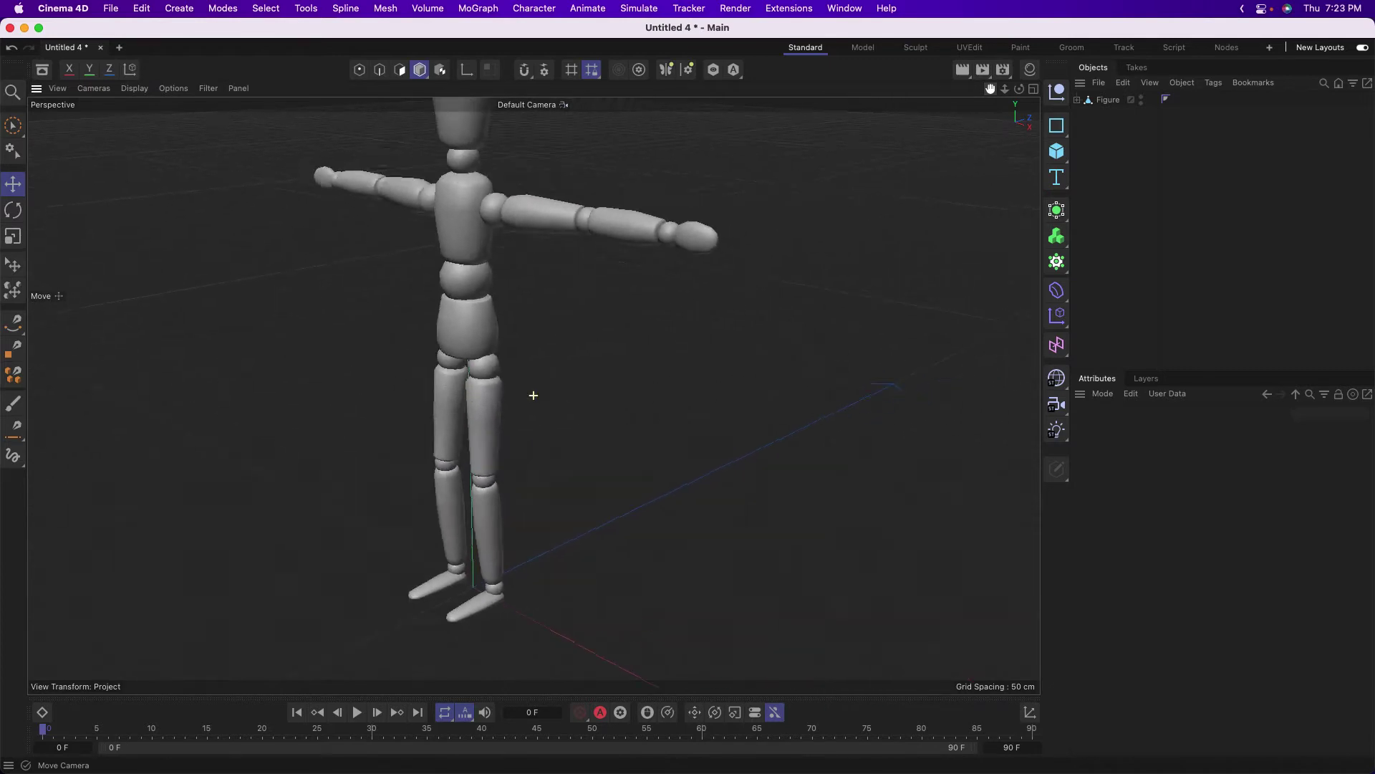
pyautogui.moveTo(533, 395); pyautogui.dragTo(591, 395)
pyautogui.click(1005, 88)
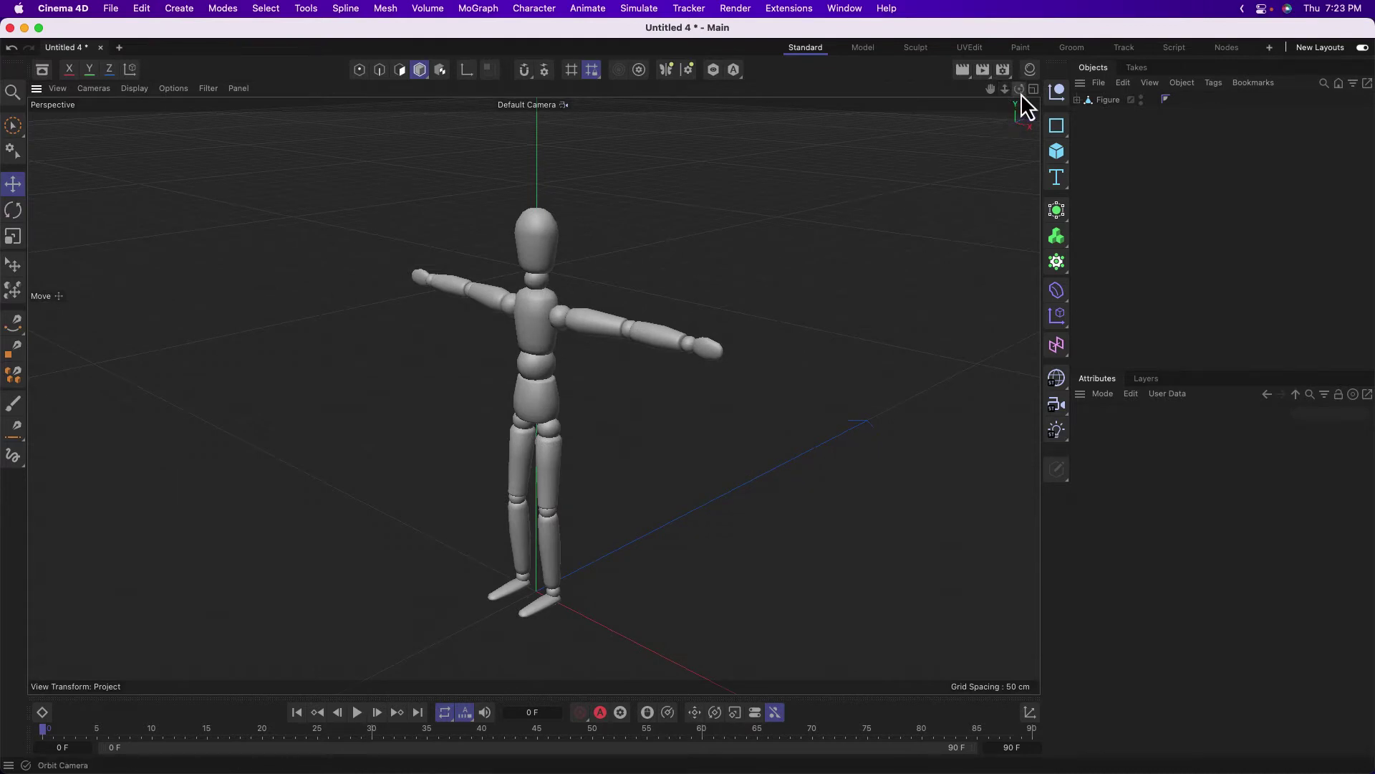
pyautogui.moveTo(1020, 90); pyautogui.dragTo(623, 439)
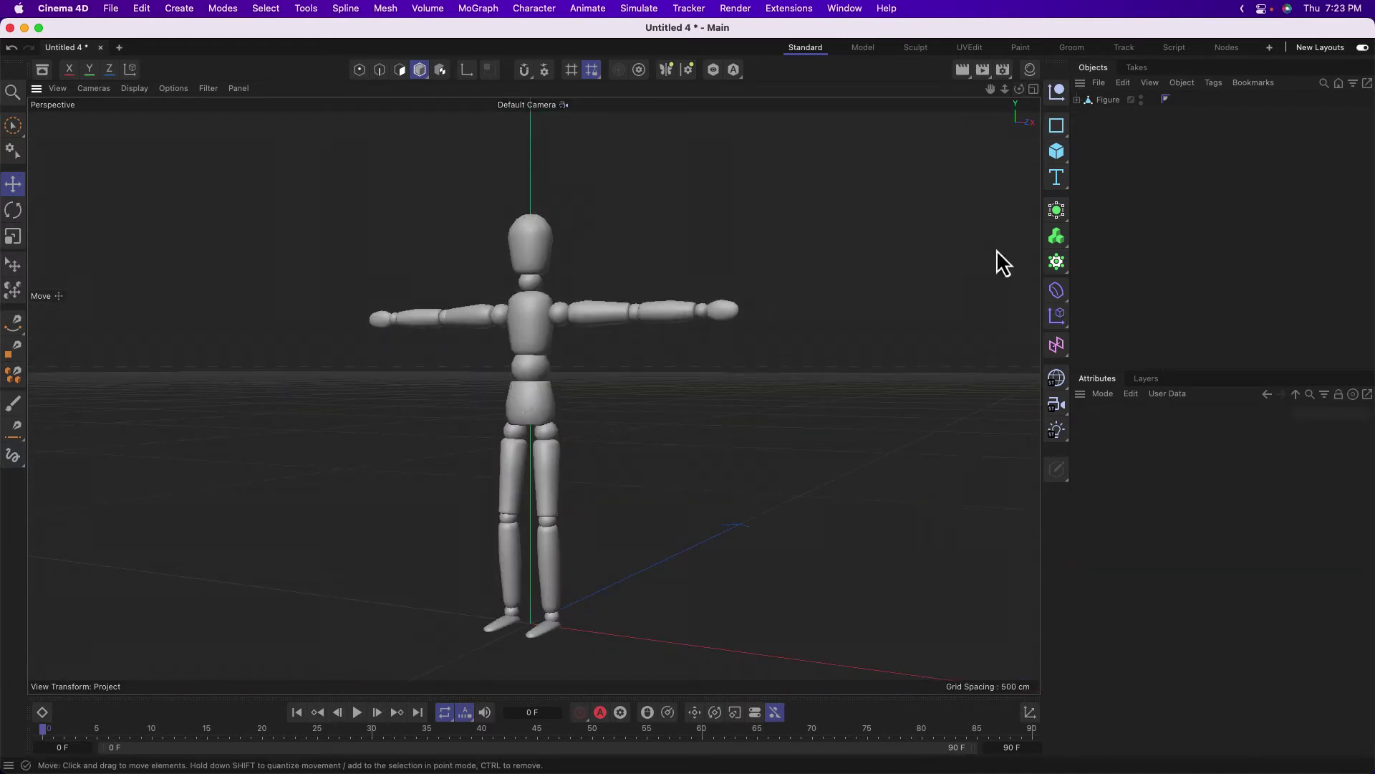
pyautogui.moveTo(1018, 90)
pyautogui.mouseDown()
pyautogui.moveTo(992, 94)
pyautogui.moveTo(1010, 111)
pyautogui.moveTo(995, 99)
pyautogui.moveTo(1008, 84)
pyautogui.moveTo(1012, 101)
pyautogui.moveTo(1028, 92)
pyautogui.moveTo(1021, 106)
pyautogui.moveTo(982, 89)
pyautogui.moveTo(1003, 103)
pyautogui.mouseUp()
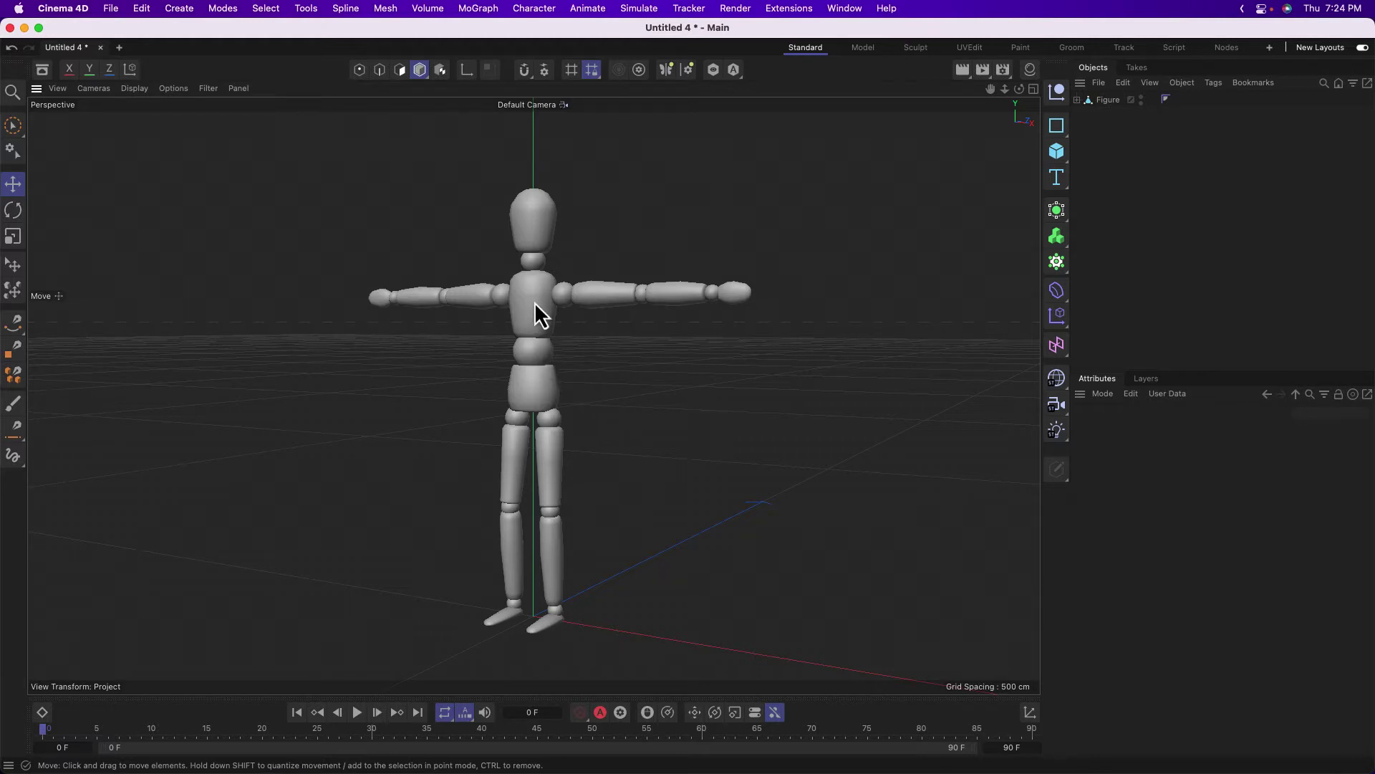
# Step: Orbit around the figure and its hand from top-down to front, then pan and dolly to a front view
pyautogui.keyDown('alt'); pyautogui.moveTo(532, 308); pyautogui.dragTo(514, 261); pyautogui.keyUp('alt')
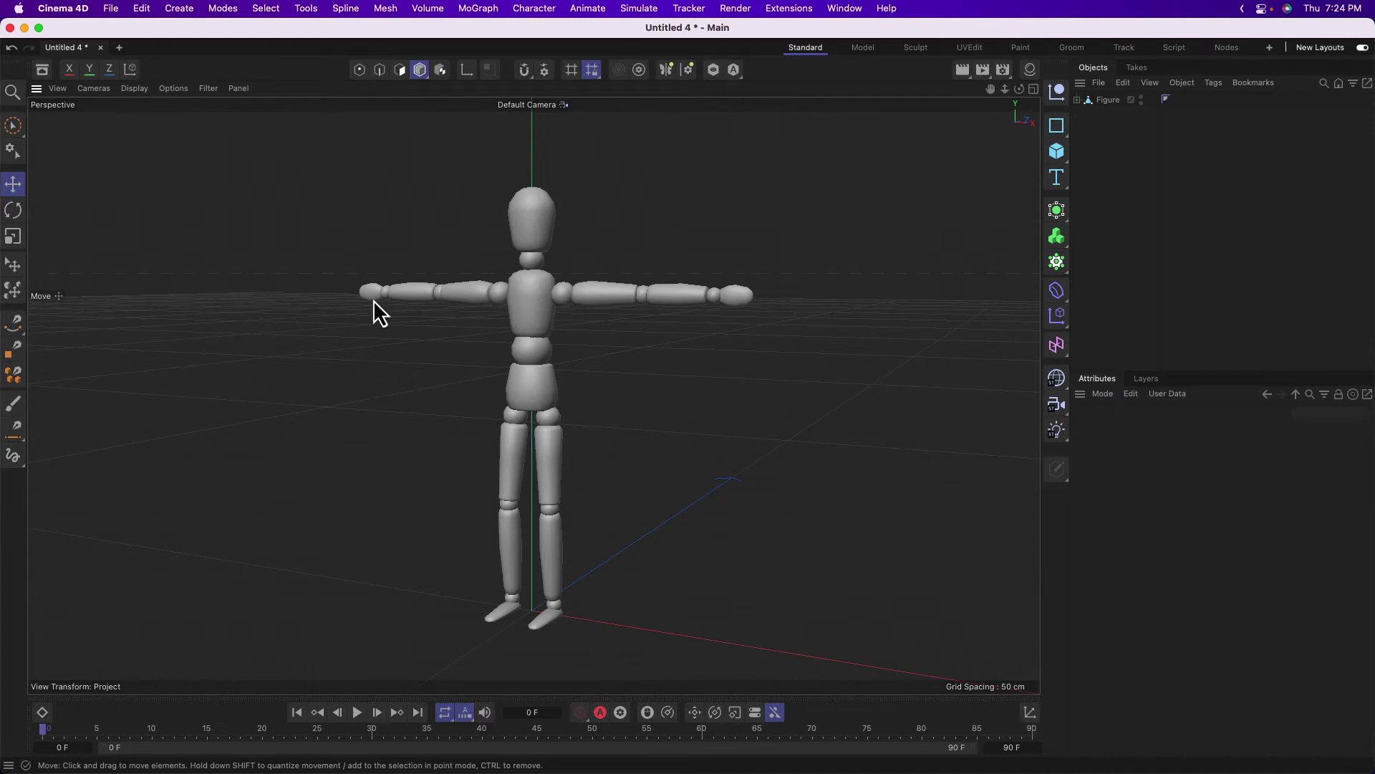
pyautogui.keyDown('alt'); pyautogui.moveTo(363, 292); pyautogui.dragTo(410, 312); pyautogui.keyUp('alt')
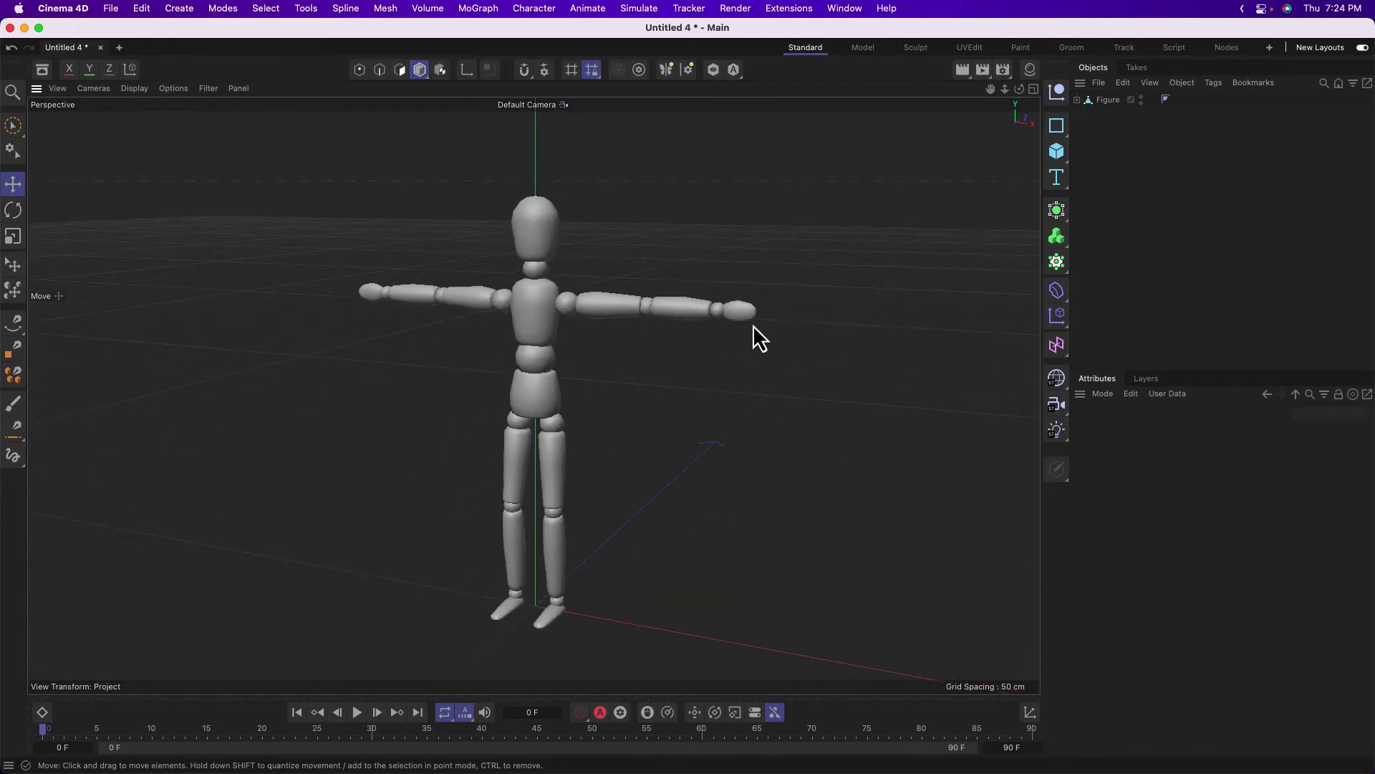
pyautogui.keyDown('alt'); pyautogui.moveTo(753, 326); pyautogui.dragTo(423, 293); pyautogui.keyUp('alt')
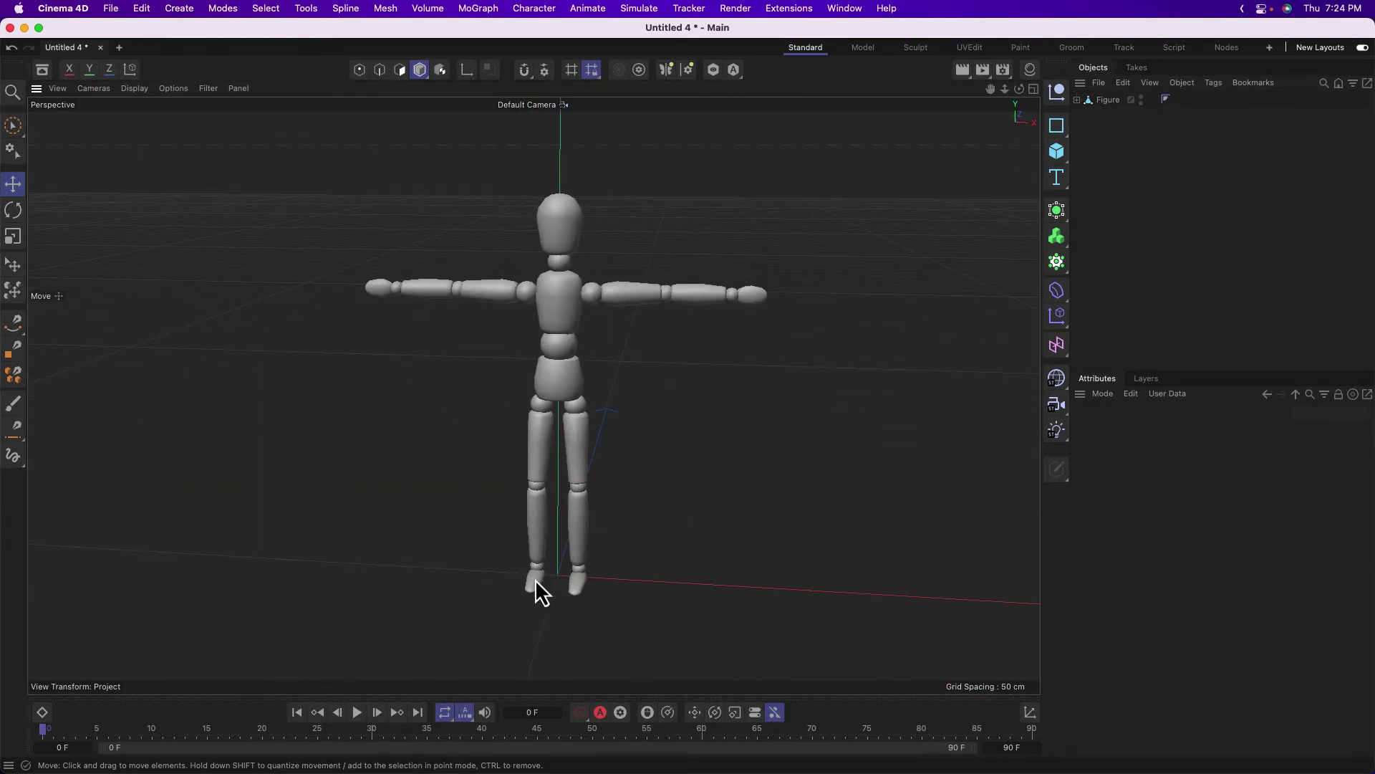
pyautogui.moveTo(535, 587)
pyautogui.keyDown('alt'); pyautogui.mouseDown()
pyautogui.moveTo(521, 442)
pyautogui.moveTo(543, 350)
pyautogui.moveTo(558, 345)
pyautogui.moveTo(543, 609)
pyautogui.mouseUp(); pyautogui.keyUp('alt')
pyautogui.keyDown('alt'); pyautogui.moveTo(569, 224); pyautogui.dragTo(582, 460); pyautogui.keyUp('alt')
pyautogui.keyDown('alt'); pyautogui.moveTo(569, 388); pyautogui.dragTo(533, 367); pyautogui.keyUp('alt')
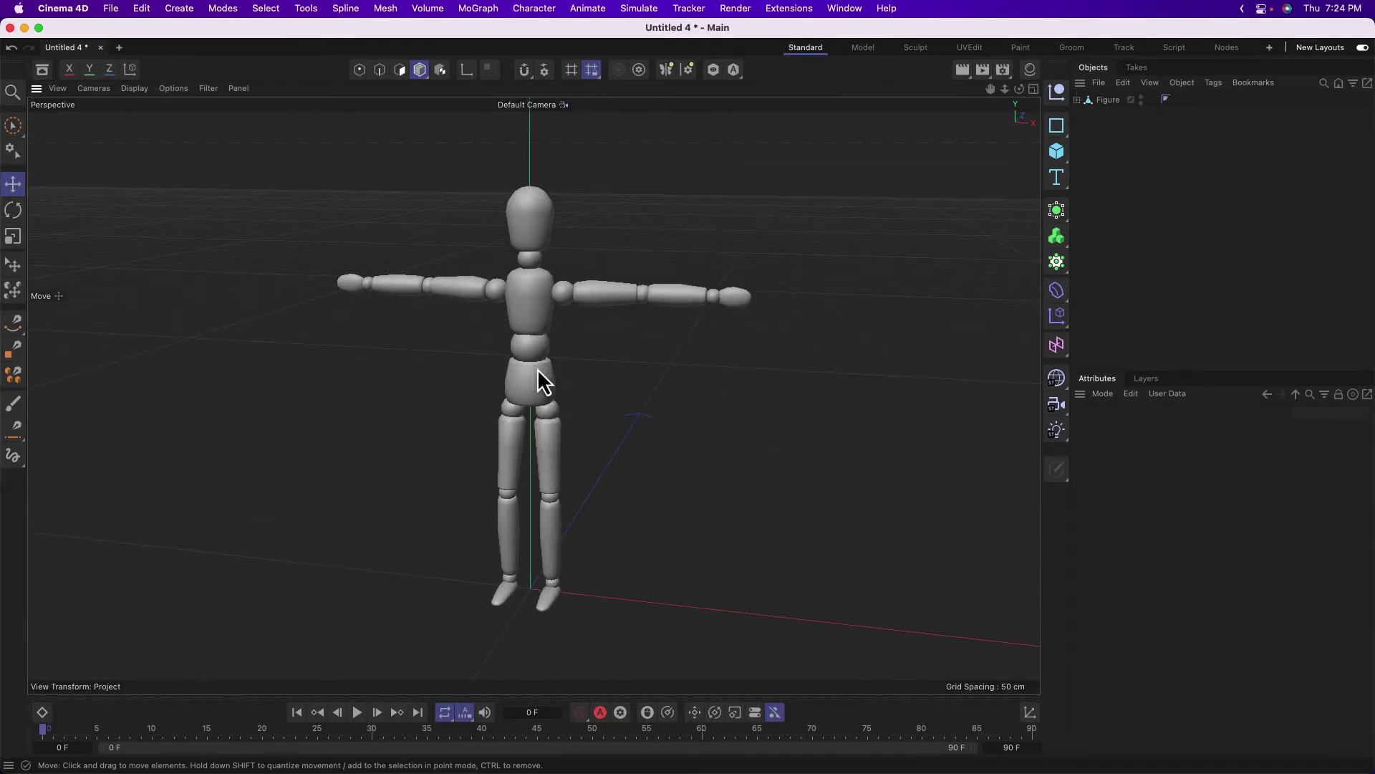
pyautogui.keyDown('alt'); pyautogui.moveTo(540, 378); pyautogui.dragTo(507, 319); pyautogui.keyUp('alt')
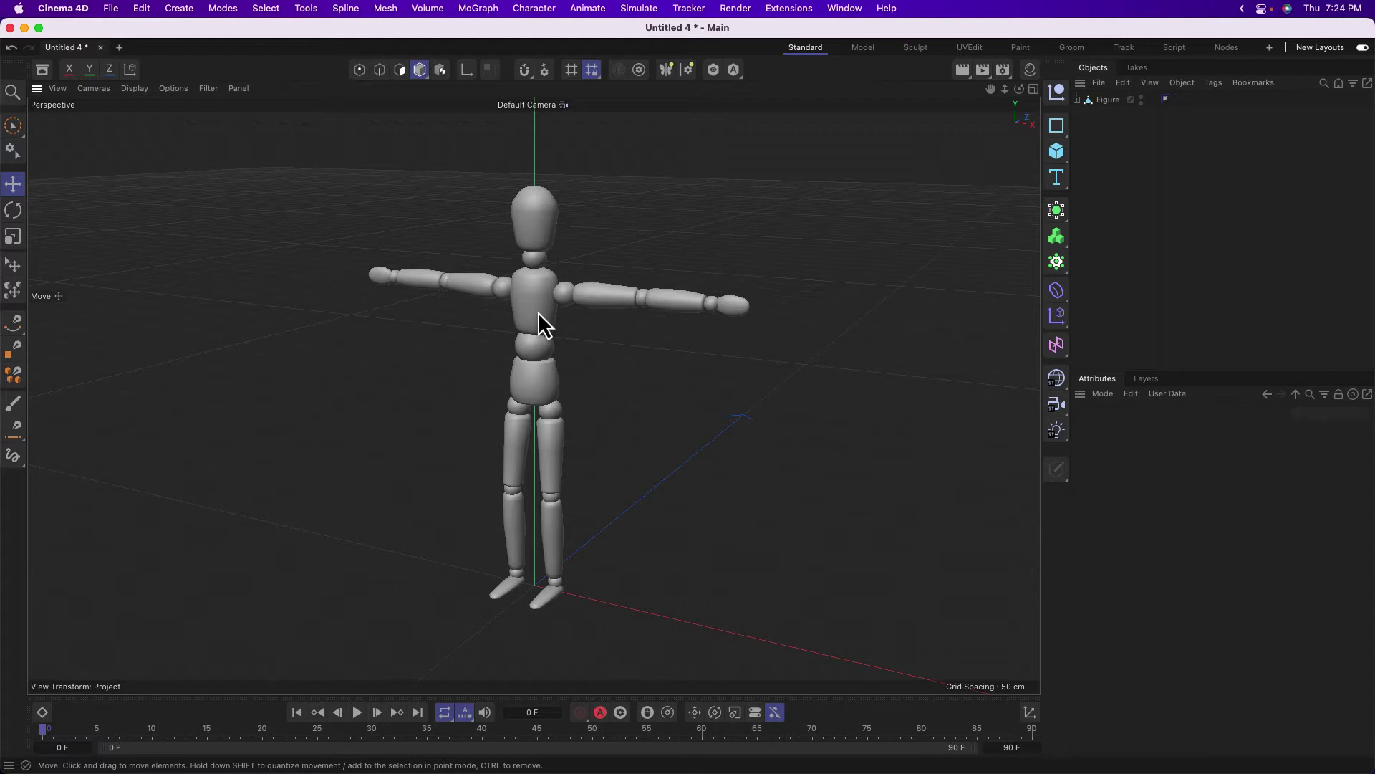
pyautogui.keyDown('alt'); pyautogui.moveTo(540, 319); pyautogui.dragTo(614, 379); pyautogui.keyUp('alt')
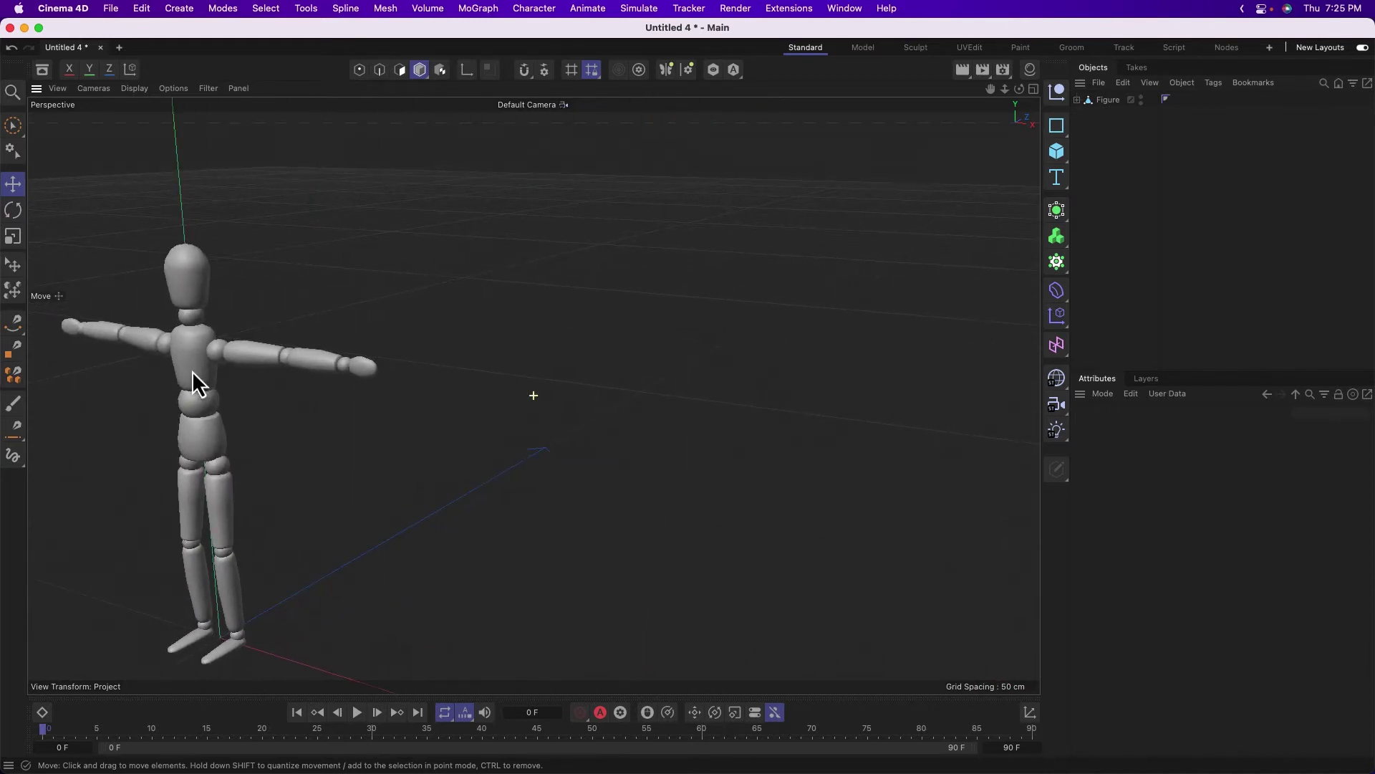
pyautogui.moveTo(194, 383); pyautogui.dragTo(556, 331)
pyautogui.keyDown('alt'); pyautogui.moveTo(543, 301); pyautogui.dragTo(576, 344, button='right'); pyautogui.keyUp('alt')
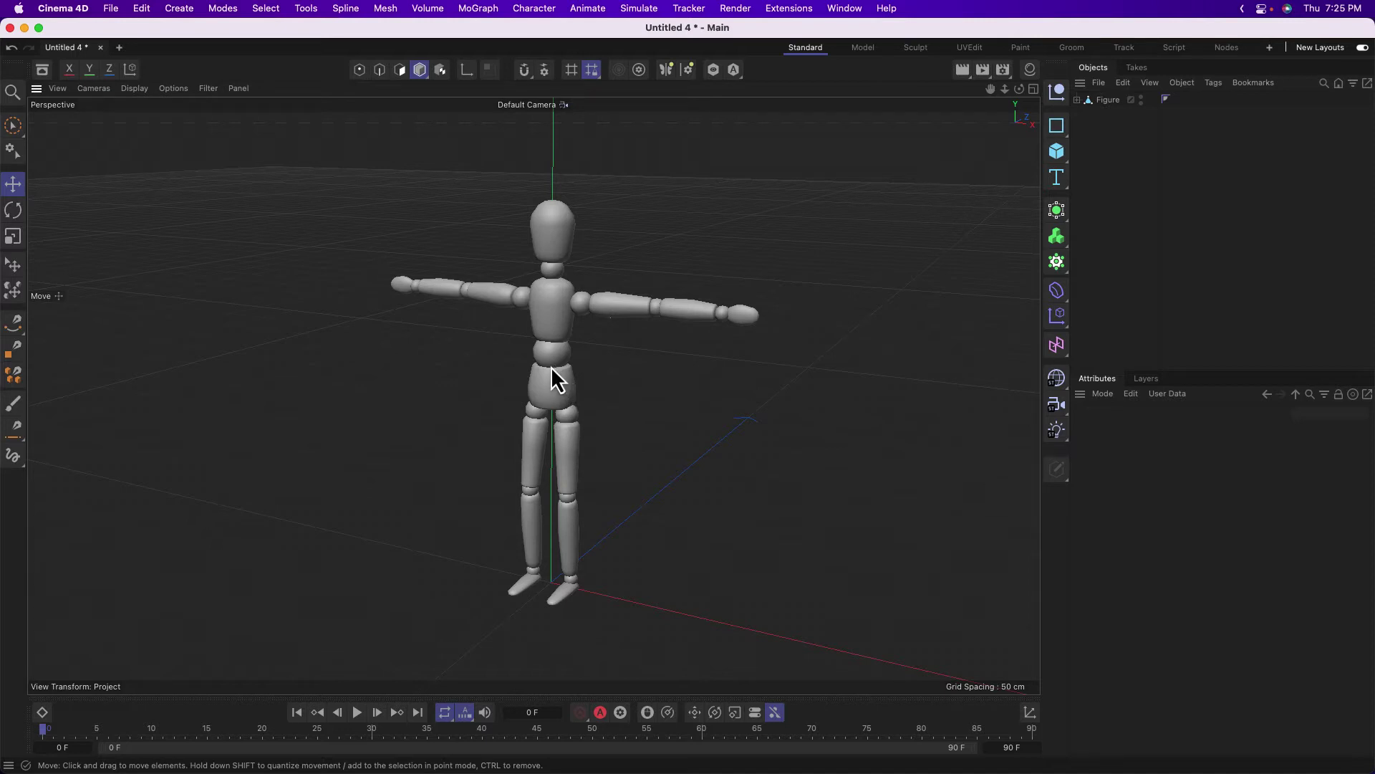
# Step: Pan and dolly in on the torso and head, then orbit to view the figure slightly from above
pyautogui.keyDown('alt'); pyautogui.moveTo(552, 344); pyautogui.dragTo(441, 416, button='middle'); pyautogui.keyUp('alt')
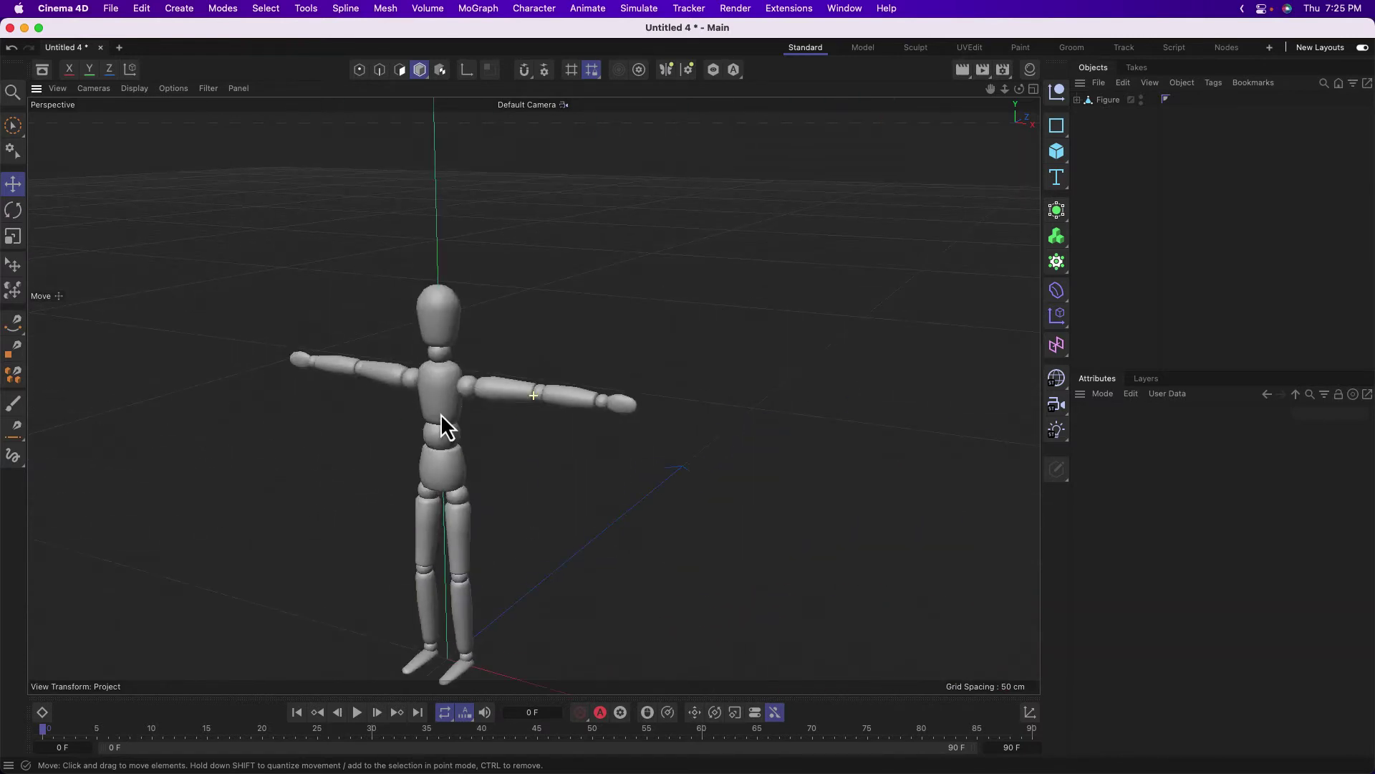
pyautogui.keyDown('alt'); pyautogui.moveTo(430, 462); pyautogui.dragTo(397, 191, button='right'); pyautogui.keyUp('alt')
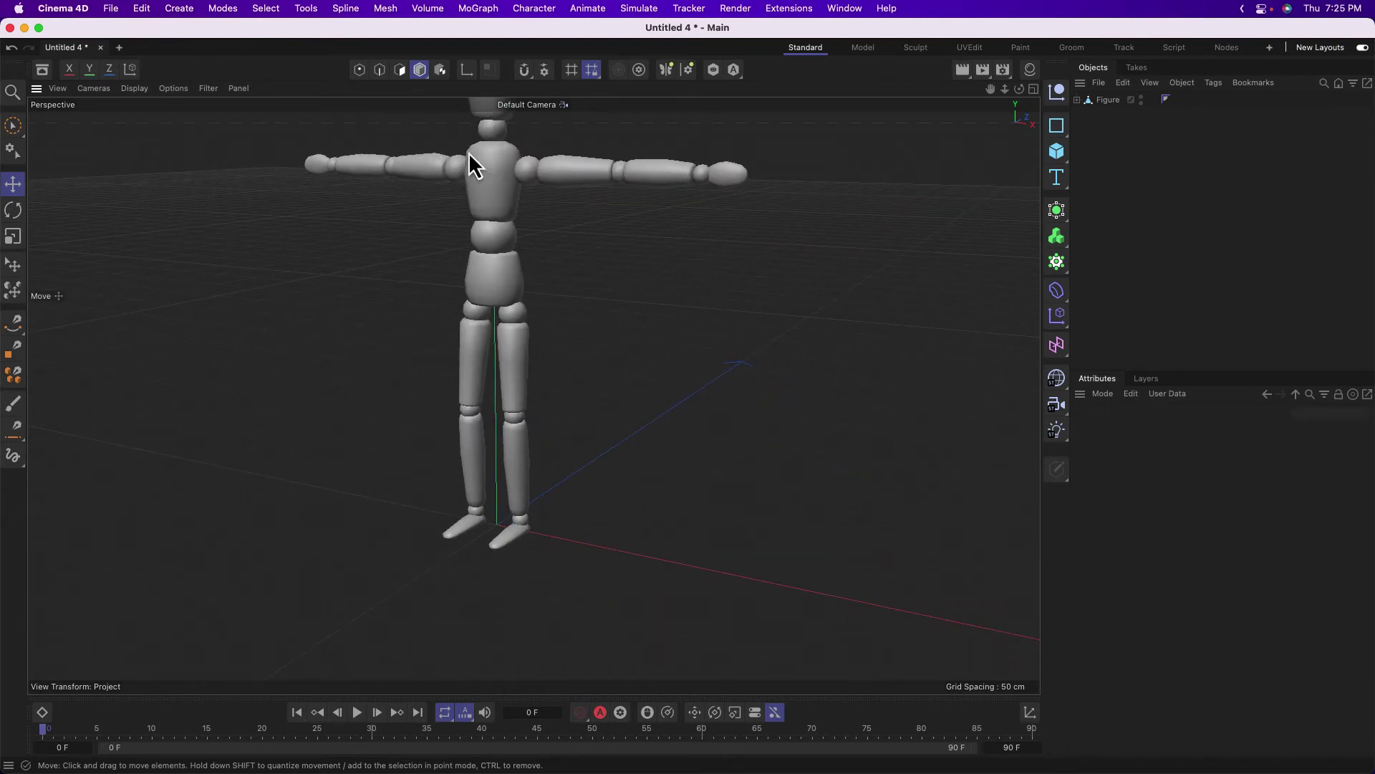
pyautogui.keyDown('alt'); pyautogui.moveTo(469, 152); pyautogui.dragTo(491, 251, button='middle'); pyautogui.keyUp('alt')
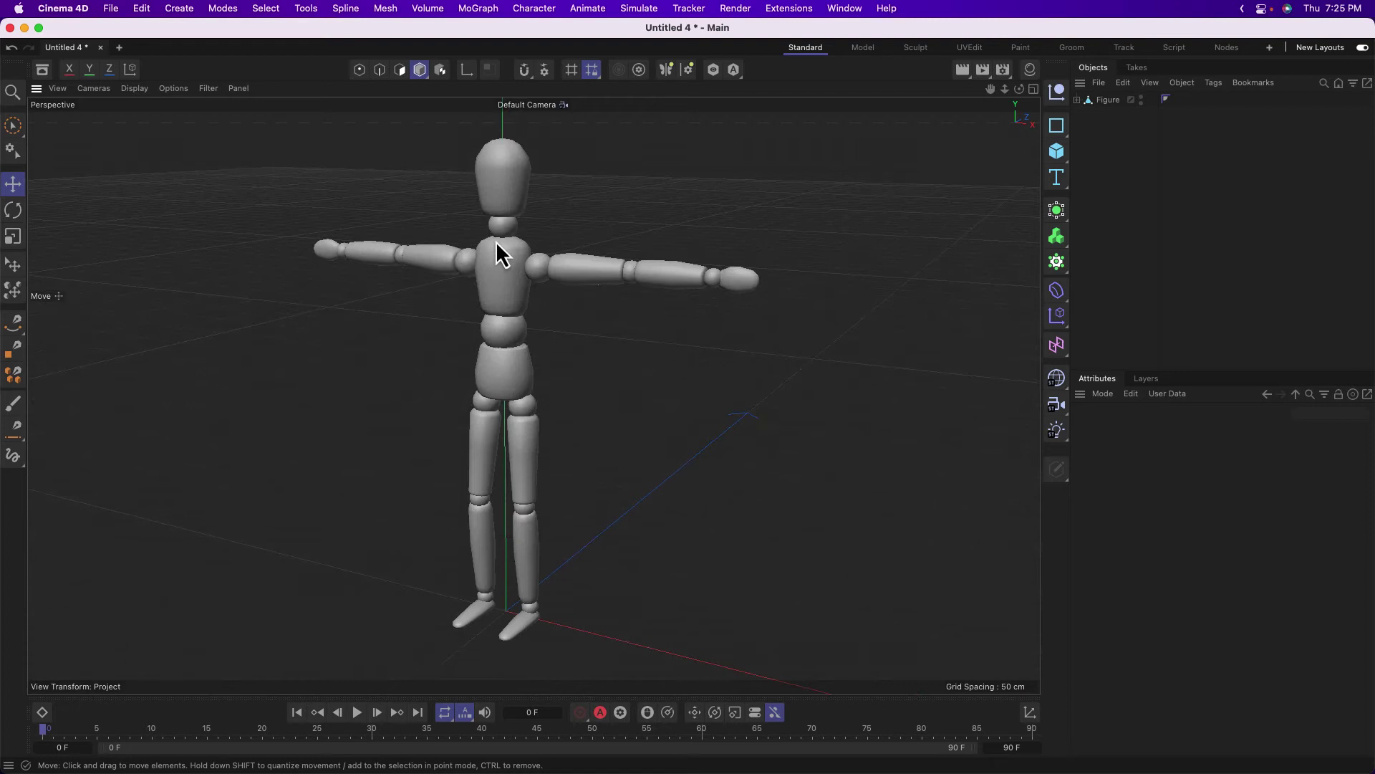
pyautogui.keyDown('alt'); pyautogui.moveTo(511, 222); pyautogui.dragTo(519, 189); pyautogui.keyUp('alt')
# Step: Orbit to a steep angle with the small figure lying diagonally, refit it, then view from a low angle
pyautogui.moveTo(1020, 89); pyautogui.dragTo(1010, 157)
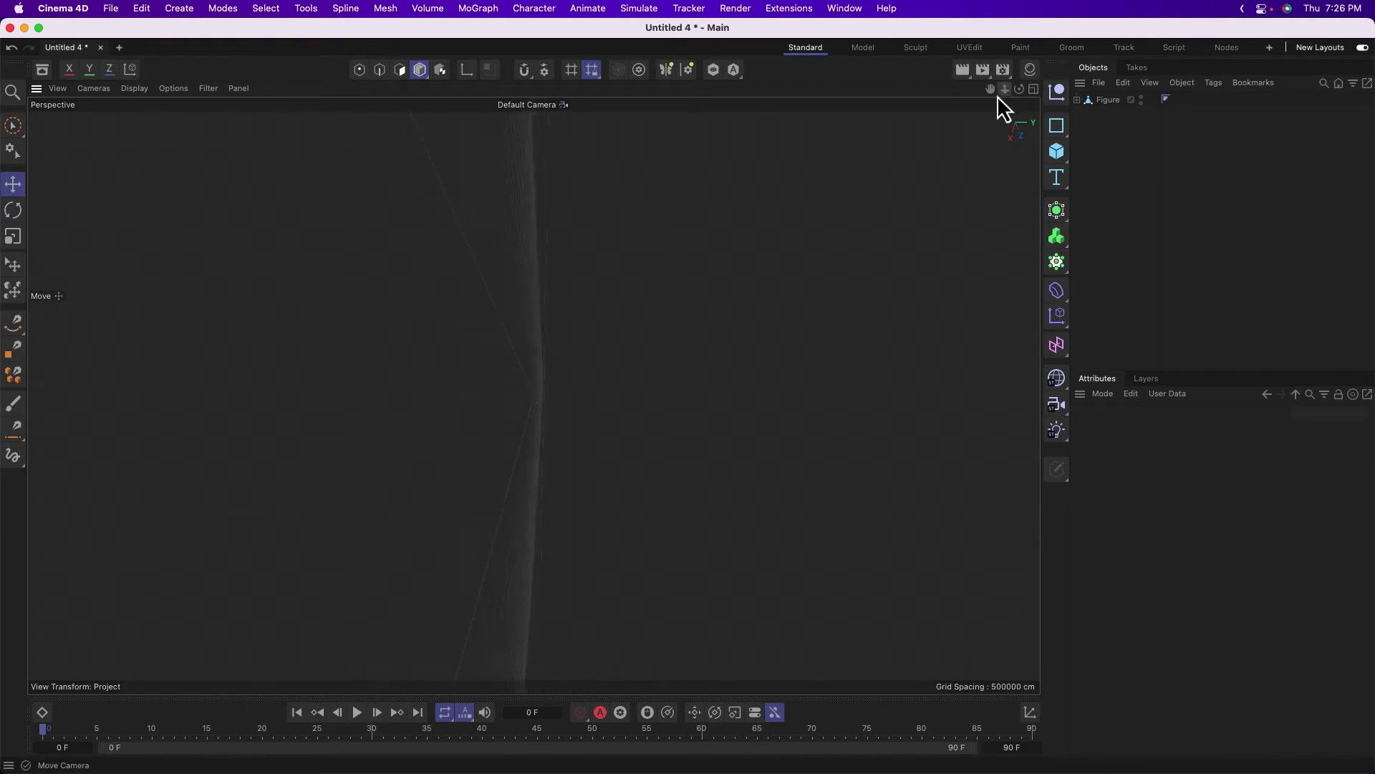
pyautogui.press('super+shift+z')
pyautogui.keyDown('alt'); pyautogui.moveTo(483, 459); pyautogui.dragTo(543, 387); pyautogui.keyUp('alt')
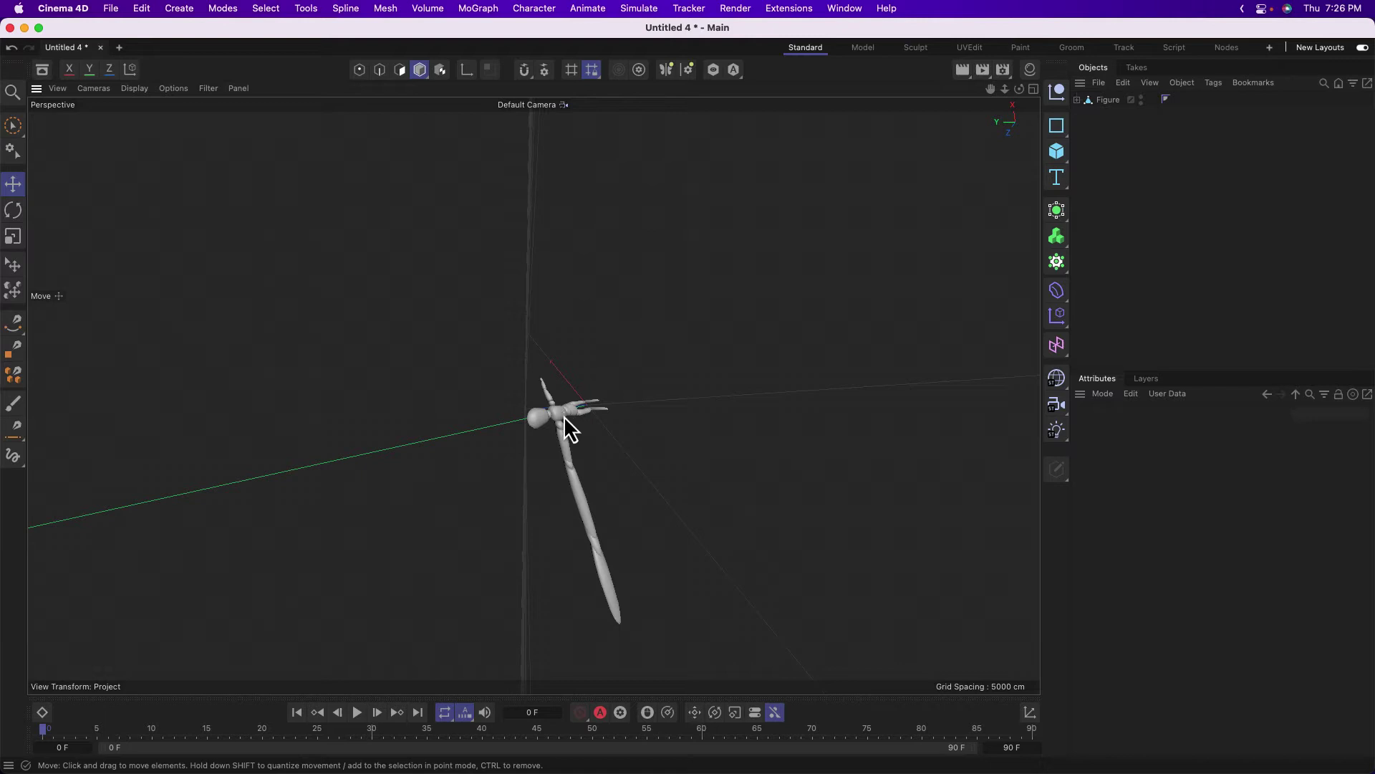
# Step: Reset the camera with View > Frame Default, then frame the figure to fill the view height
pyautogui.click(57, 88)
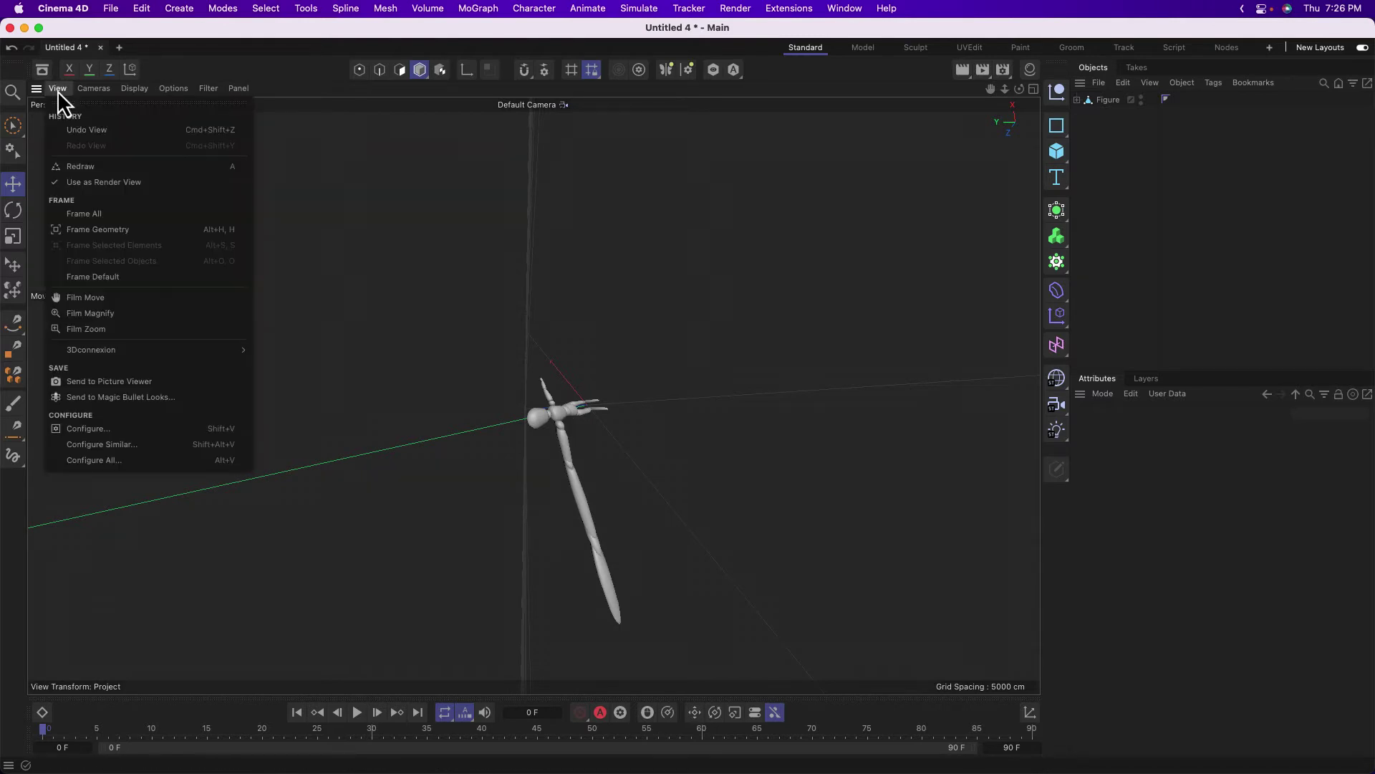
pyautogui.click(114, 277)
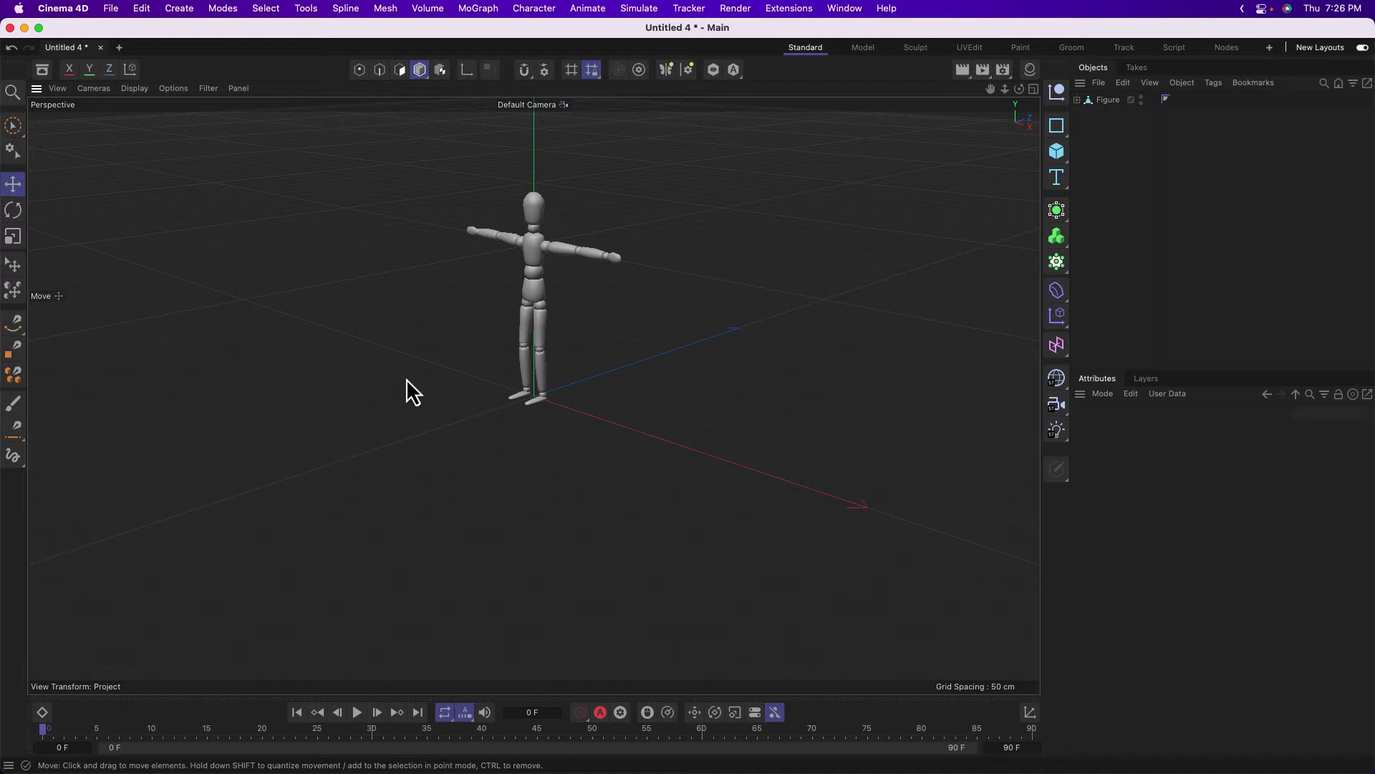
pyautogui.press('h')
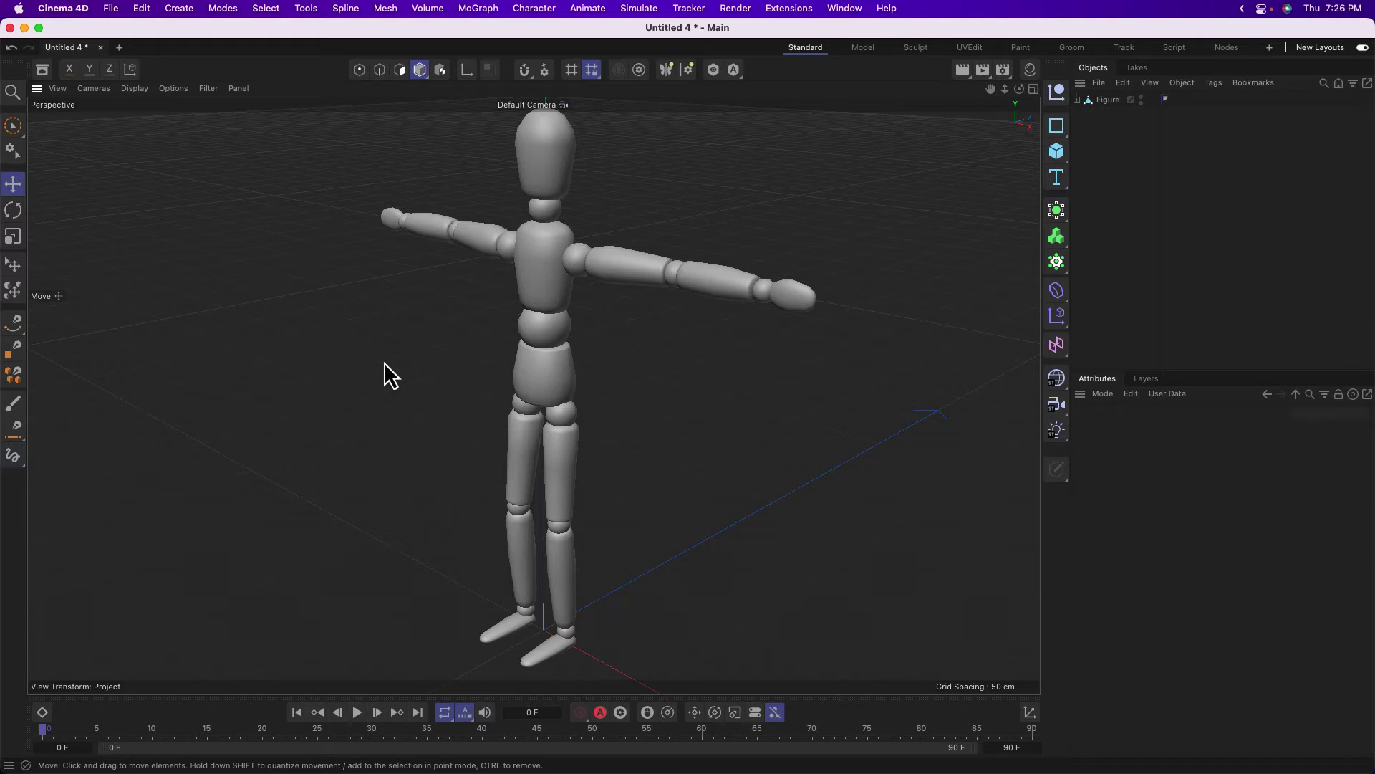
# Step: Select the Right Hand, then zoom in close on the LeftHand and back out to the whole figure
pyautogui.click(390, 221)
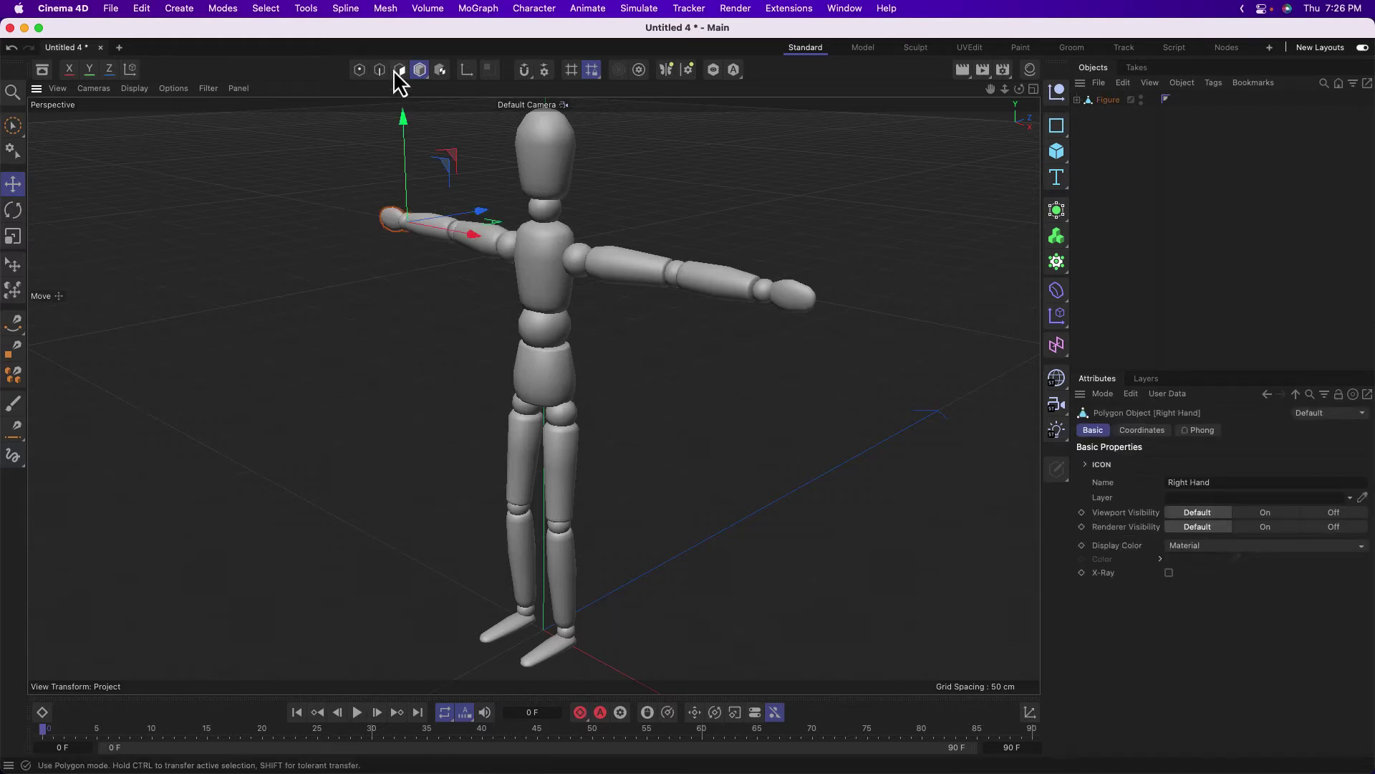
pyautogui.click(13, 186)
pyautogui.click(768, 308)
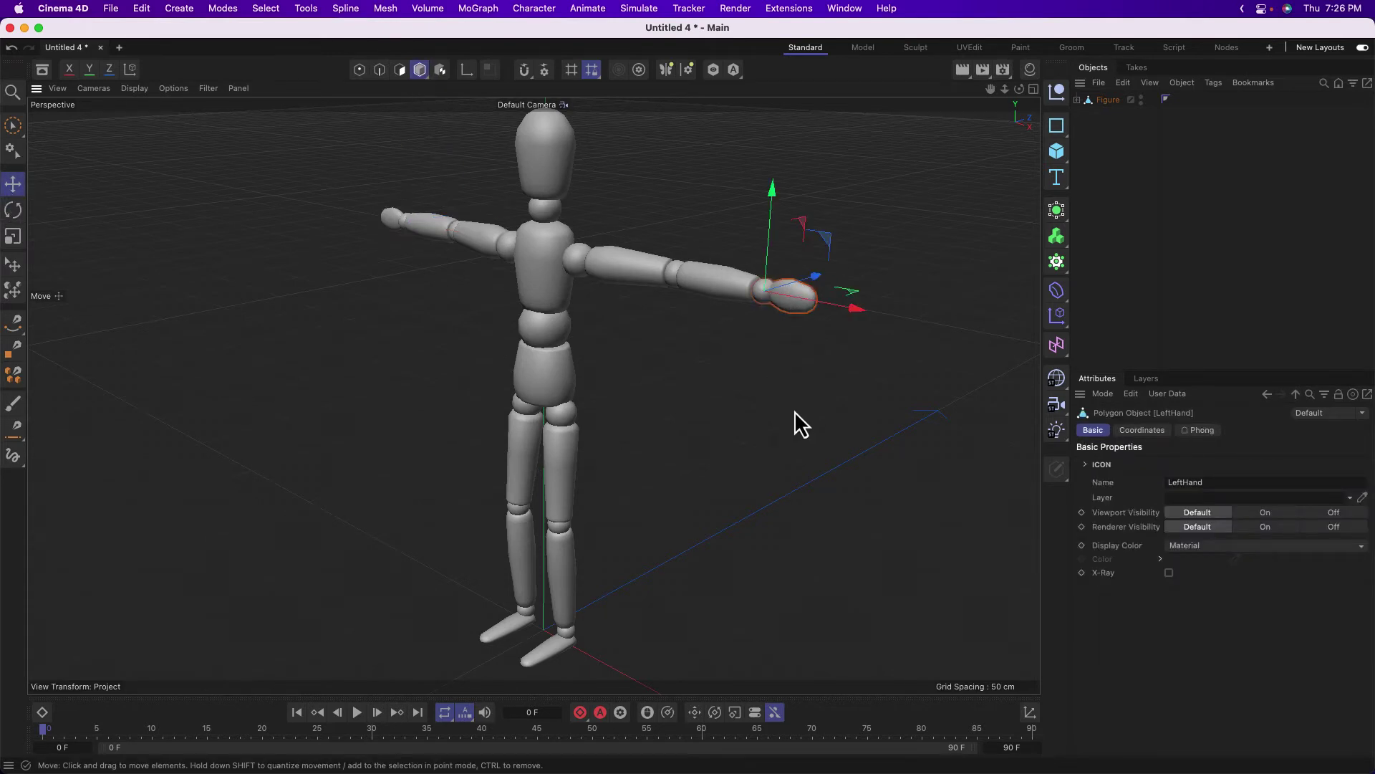
pyautogui.press('o')
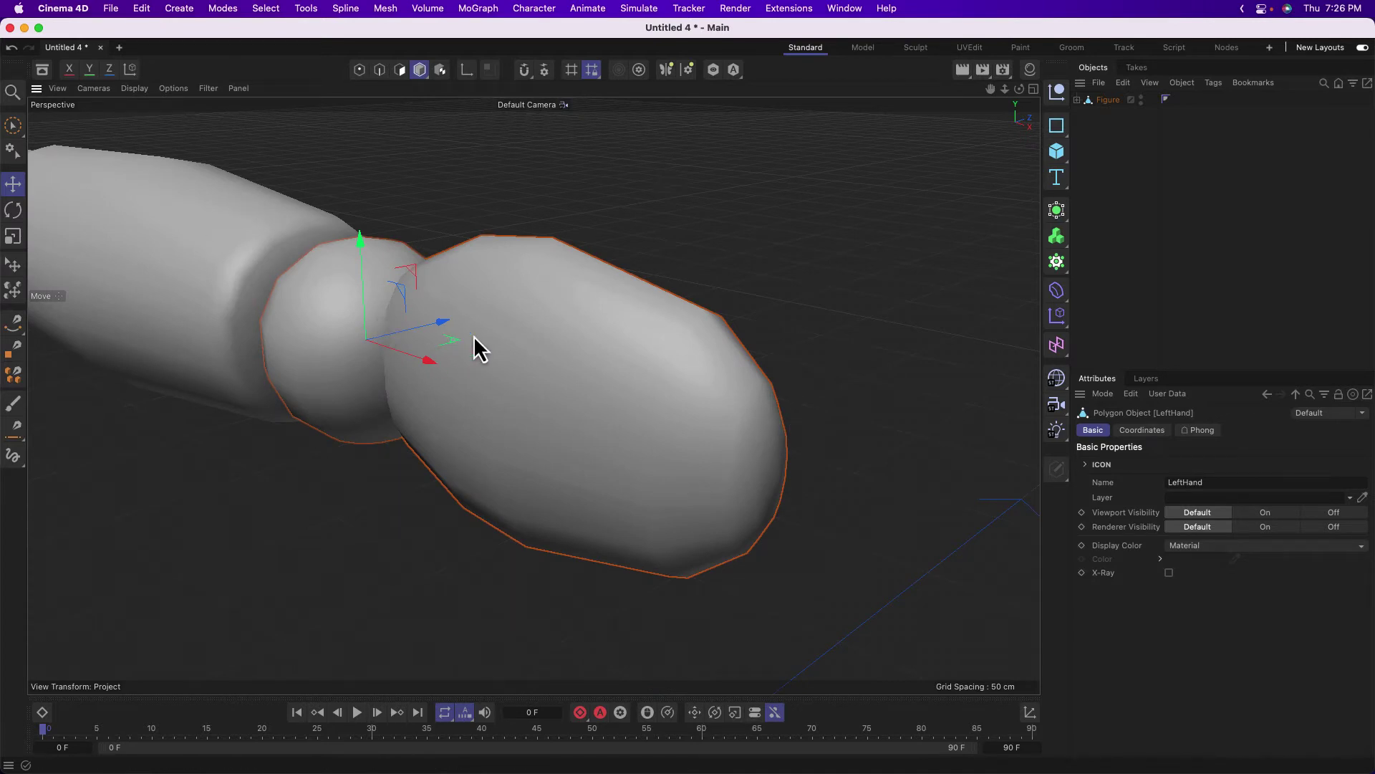
pyautogui.press('h')
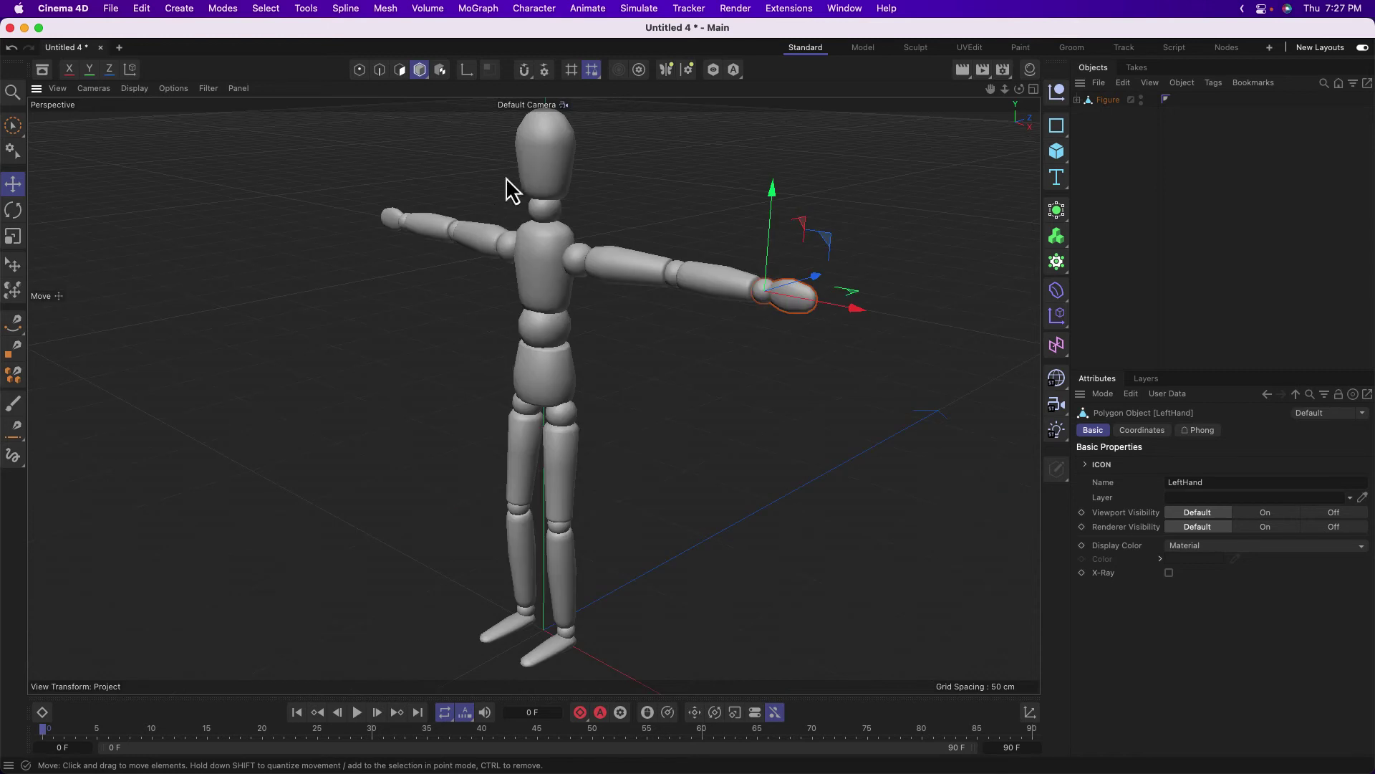
# Step: Select the Neck, frame and orbit around it up close, then show the whole figure again
pyautogui.click(547, 209)
pyautogui.press('o')
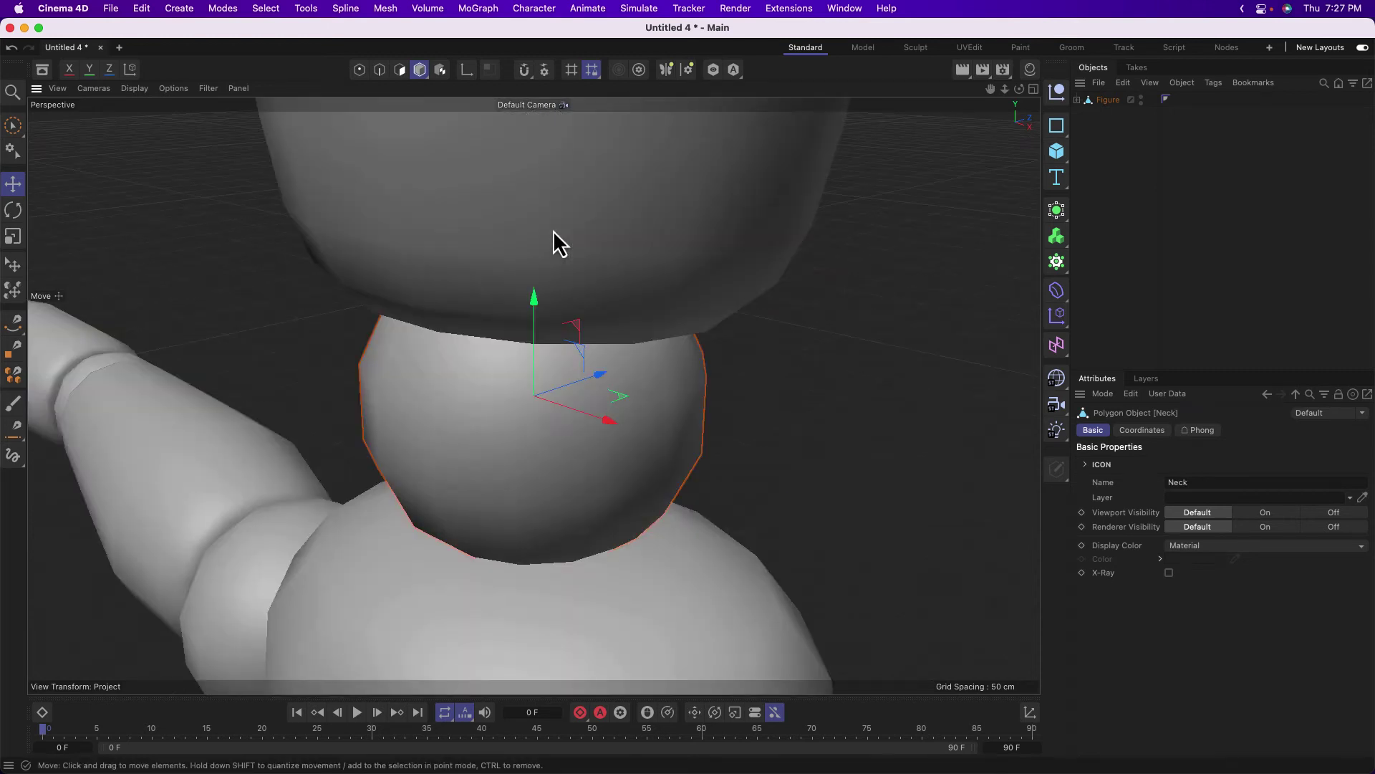
pyautogui.keyDown('alt'); pyautogui.moveTo(519, 360); pyautogui.dragTo(546, 322); pyautogui.keyUp('alt')
pyautogui.press('h')
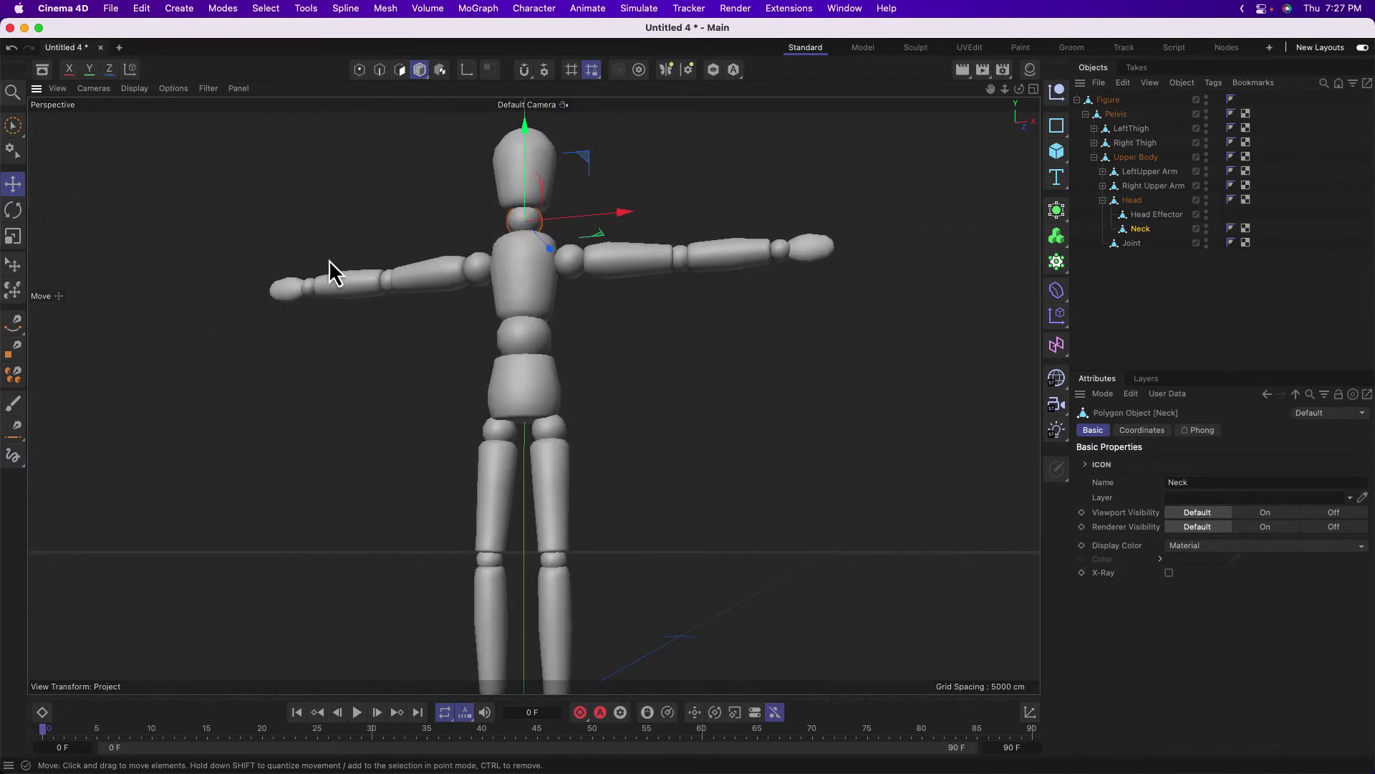
# Step: Zoom in on the Right Hand, then collapse Figure and reveal the hand inside its hierarchy
pyautogui.click(277, 292)
pyautogui.press('o')
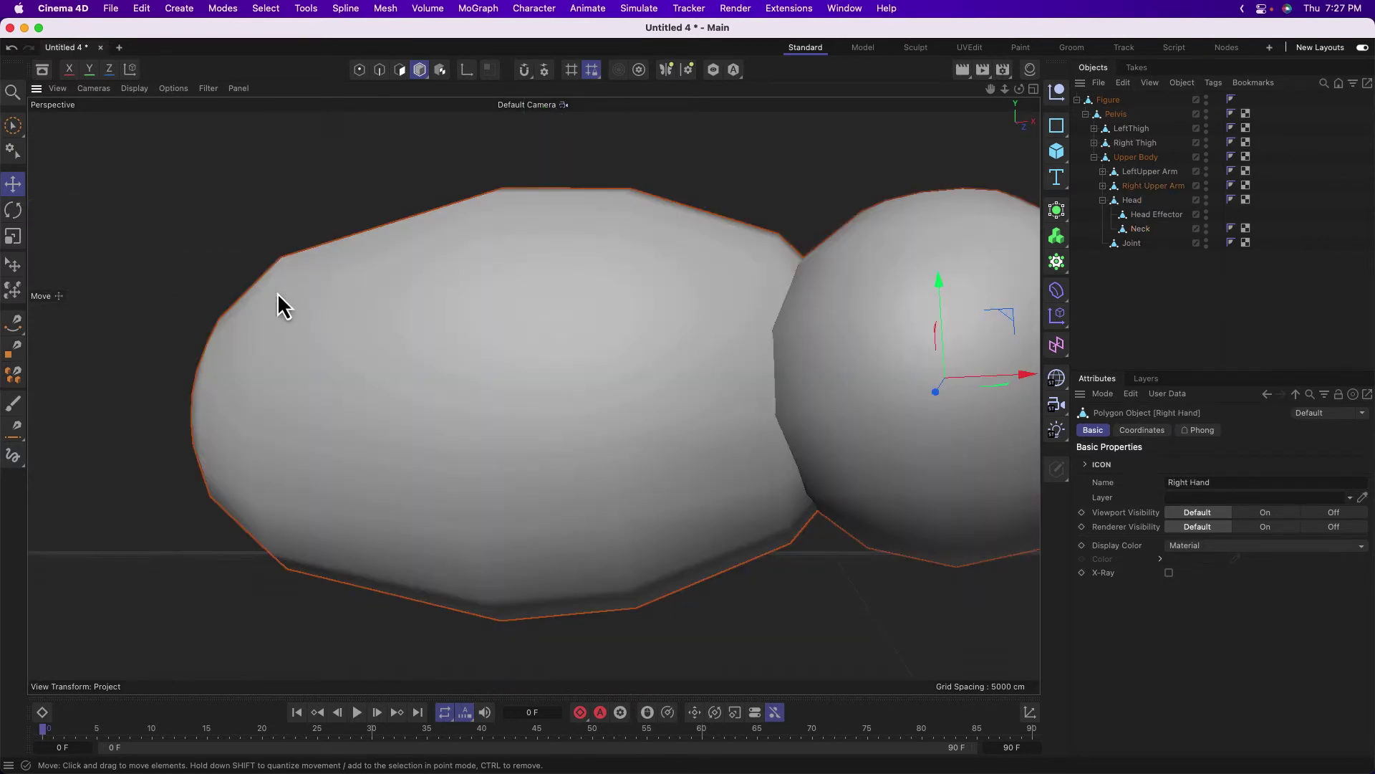
pyautogui.click(1108, 100)
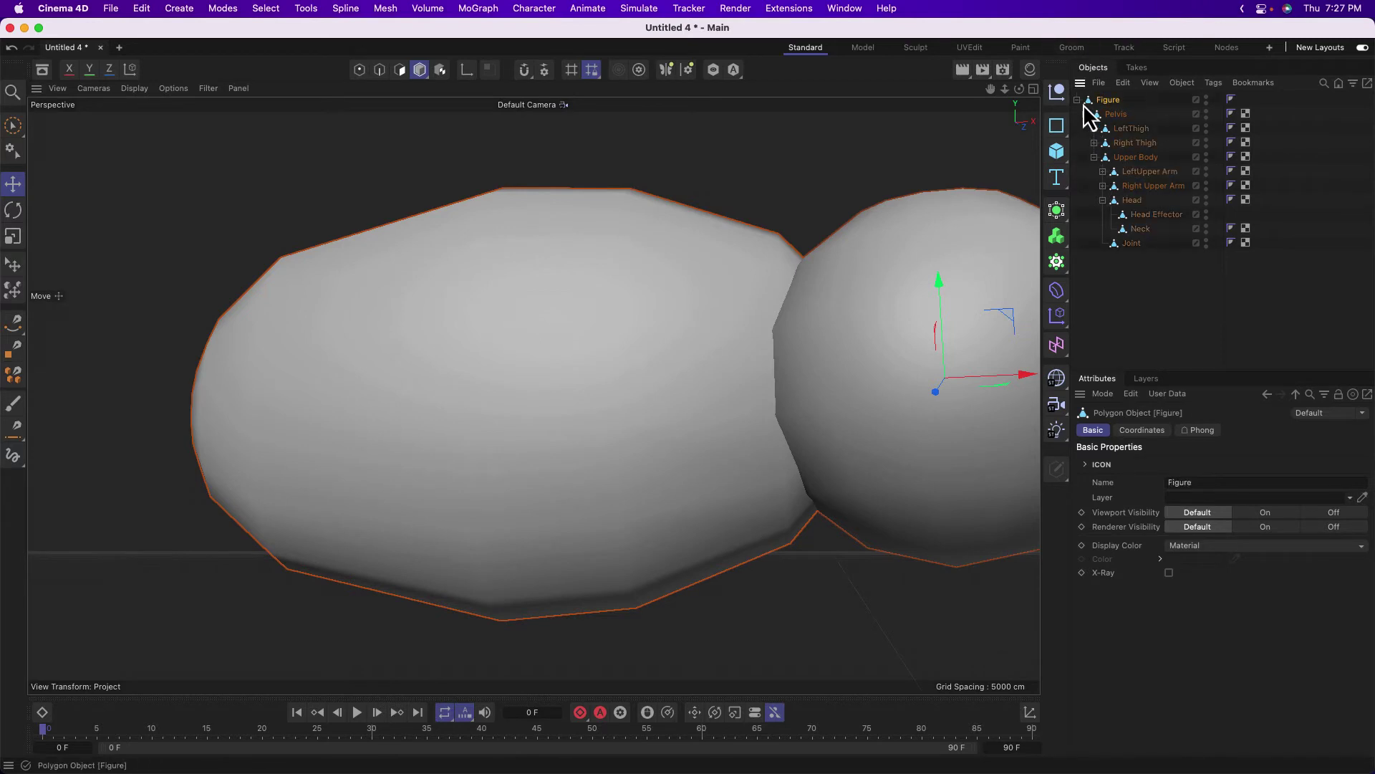
pyautogui.click(1076, 99)
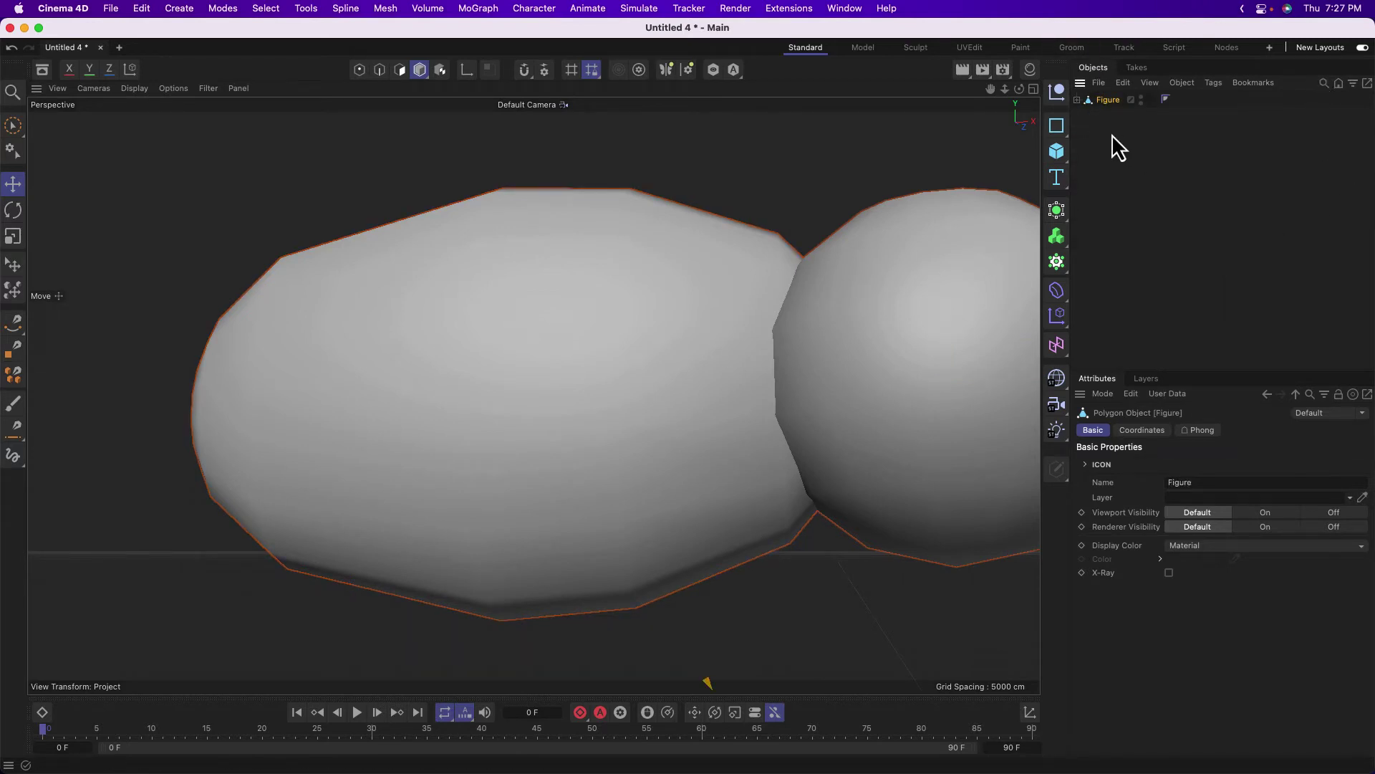
pyautogui.click(587, 369)
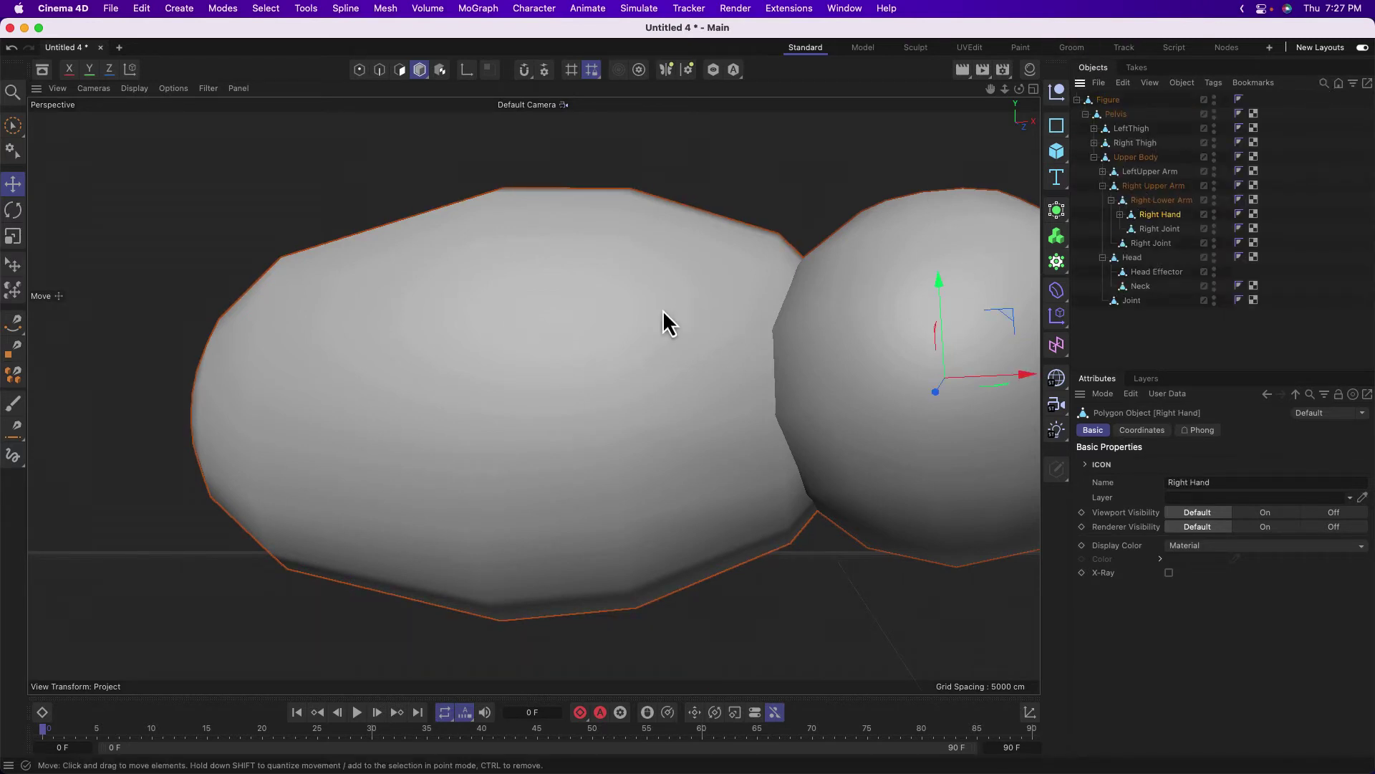
# Step: Frame the whole figure again, tilt the view slightly, and deselect the Right Hand
pyautogui.press('h')
pyautogui.keyDown('alt'); pyautogui.moveTo(551, 309); pyautogui.dragTo(556, 380); pyautogui.keyUp('alt')
pyautogui.click(599, 369)
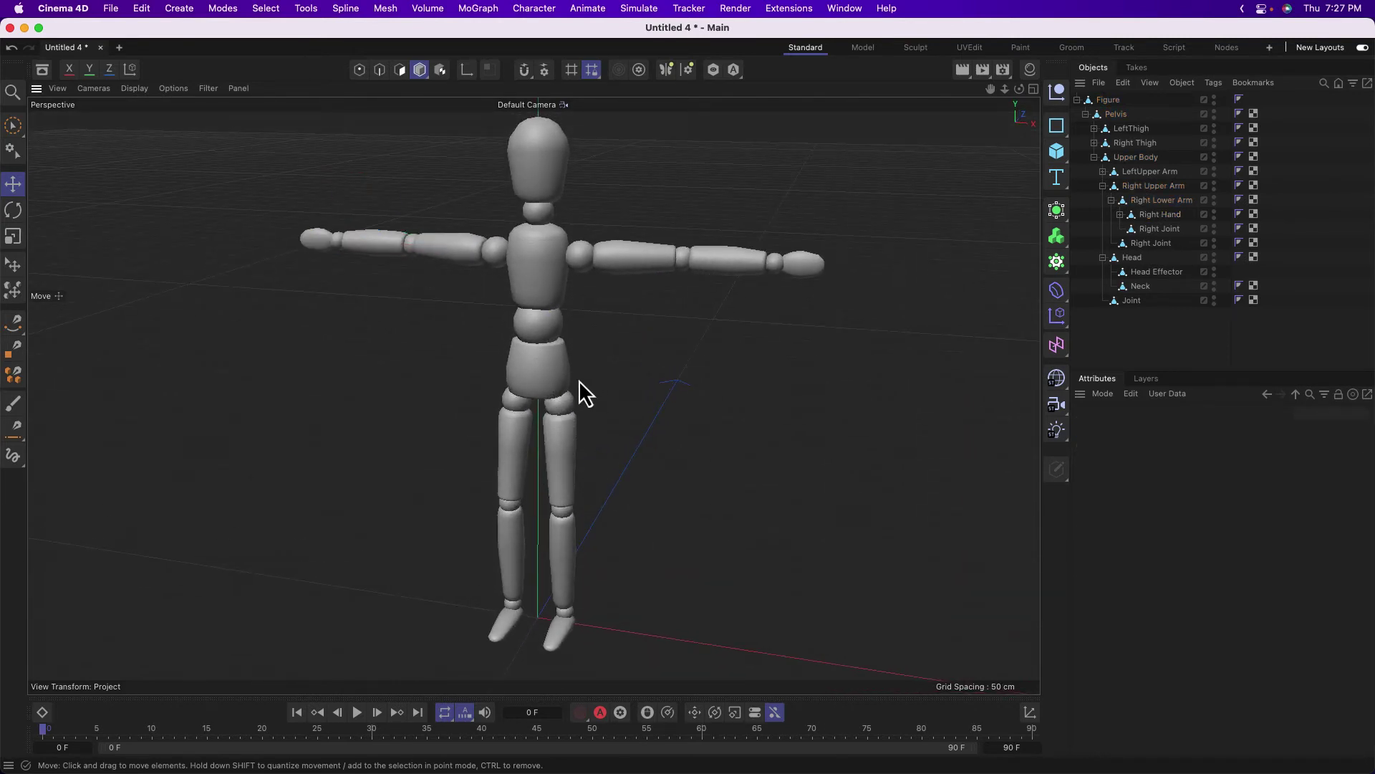
# Step: Switch between the four-view layout and a single Perspective view, ending in single Perspective
pyautogui.press('F5')
pyautogui.middleClick(478, 292)
pyautogui.middleClick(600, 300)
pyautogui.press('F1')
# Step: Pan, zoom out and orbit until the figure is front-on at eye level, centred in view
pyautogui.keyDown('alt'); pyautogui.moveTo(854, 313); pyautogui.dragTo(357, 314, button='middle'); pyautogui.keyUp('alt')
pyautogui.scroll(-5, 289, 331)
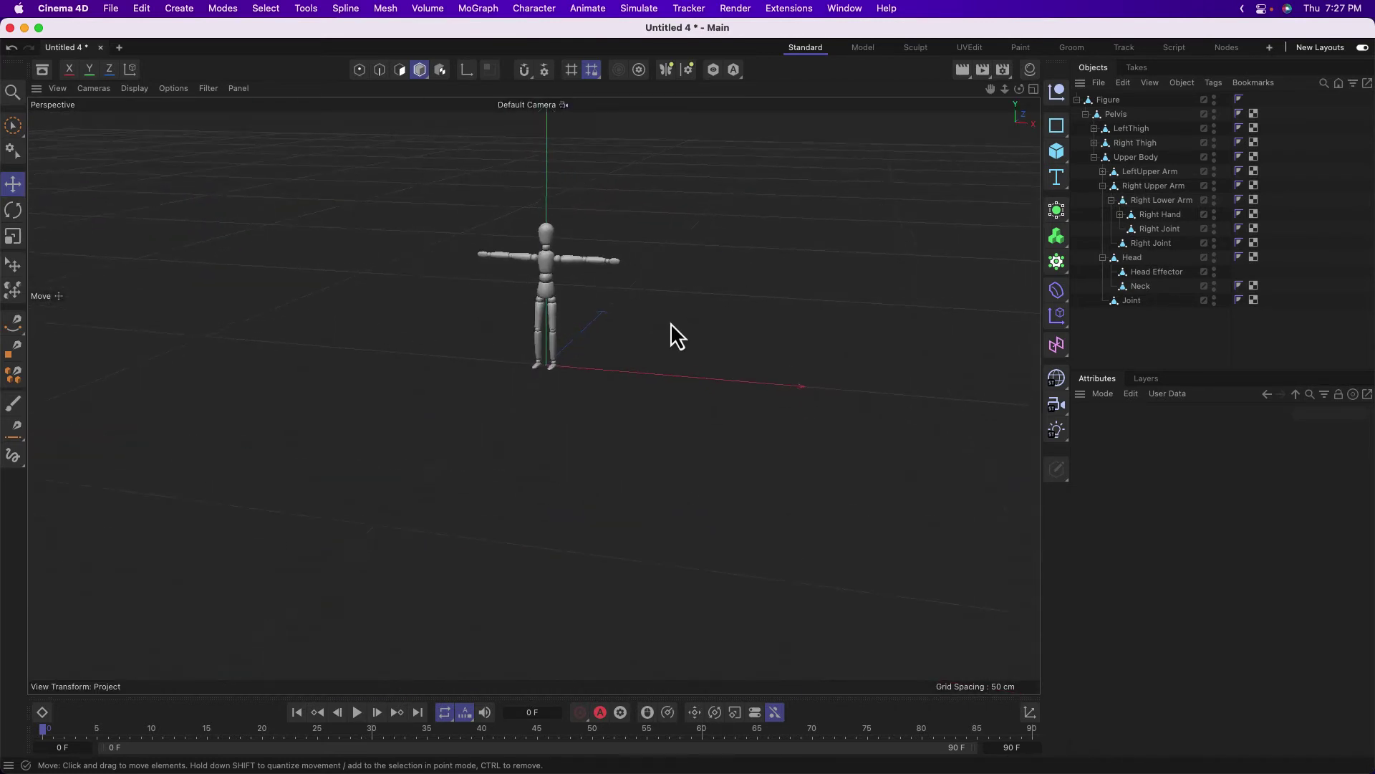
pyautogui.keyDown('alt'); pyautogui.moveTo(670, 326); pyautogui.dragTo(119, 318, button='middle'); pyautogui.keyUp('alt')
pyautogui.keyDown('alt'); pyautogui.moveTo(119, 317); pyautogui.dragTo(789, 574); pyautogui.keyUp('alt')
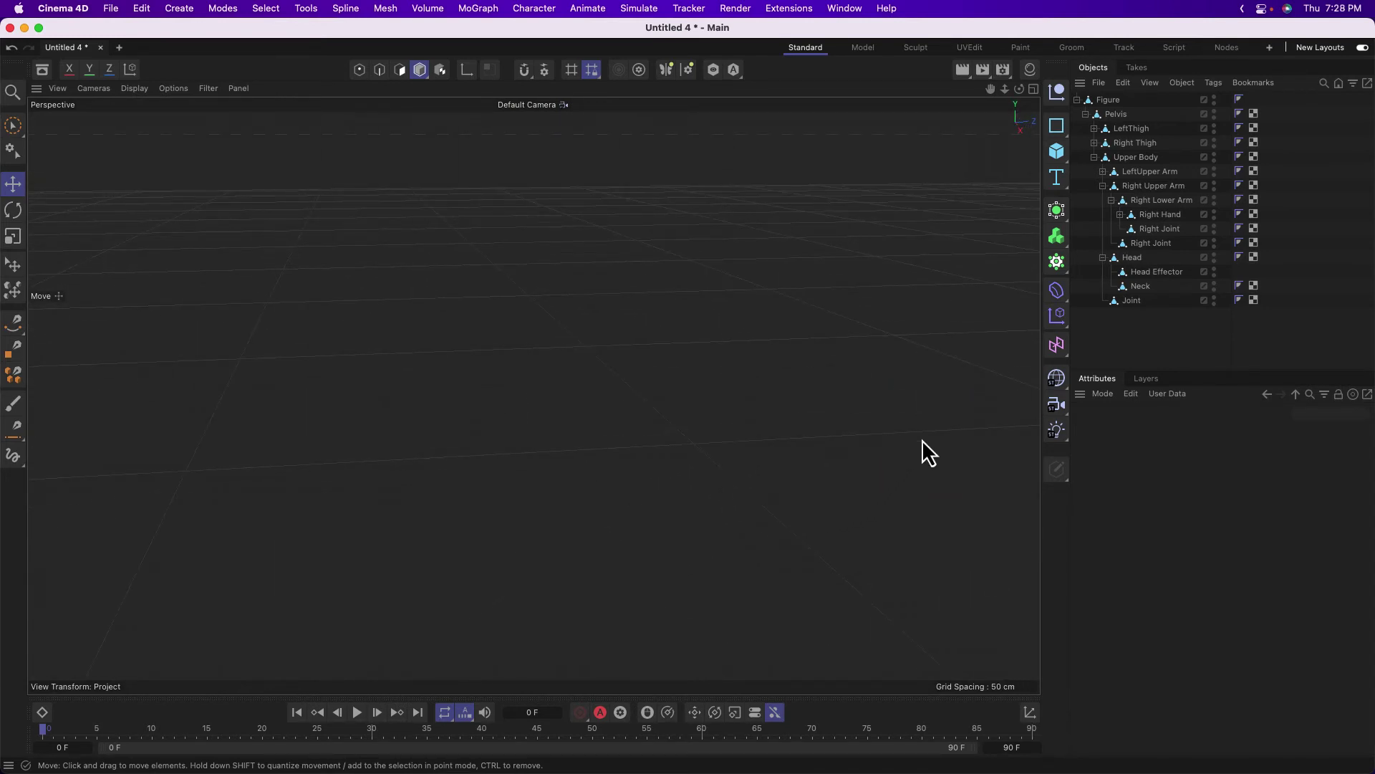
pyautogui.keyDown('alt'); pyautogui.moveTo(922, 450); pyautogui.dragTo(764, 326); pyautogui.keyUp('alt')
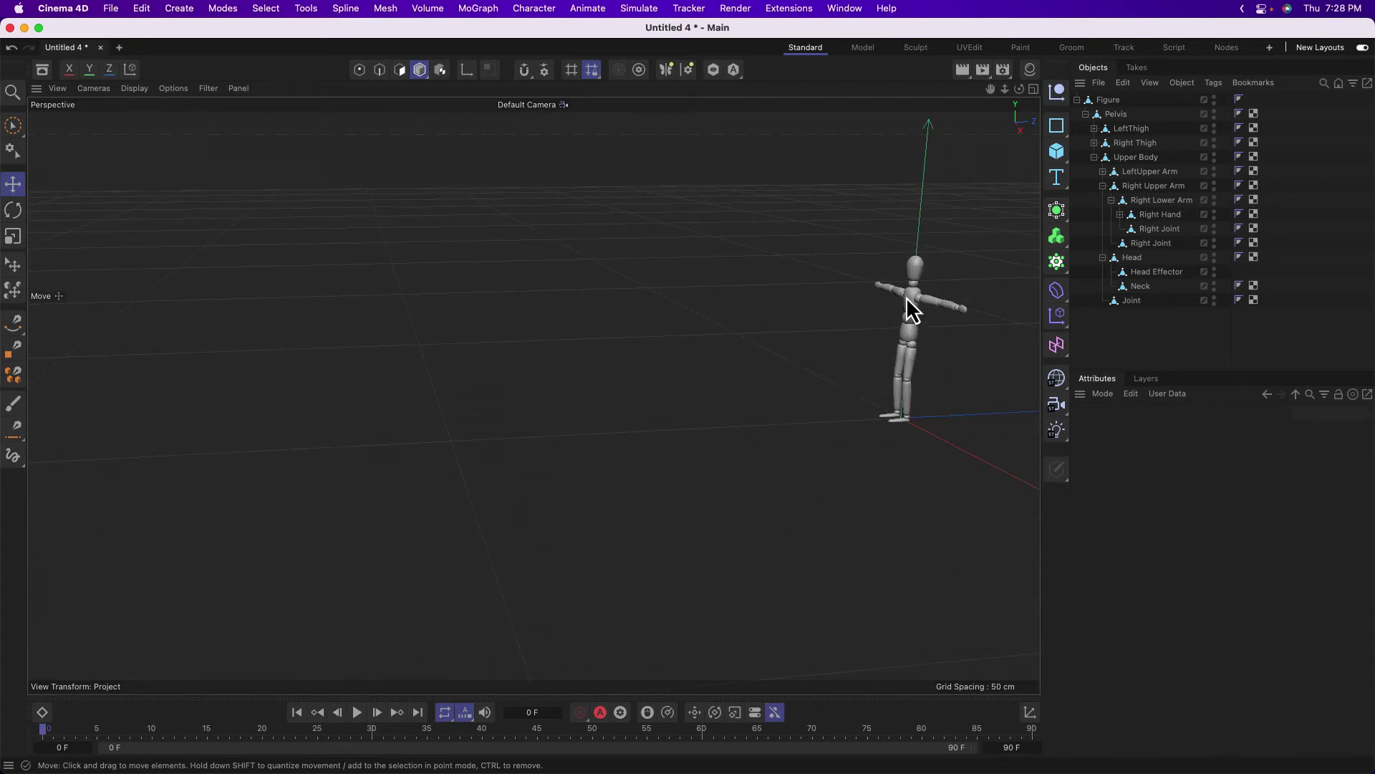
pyautogui.keyDown('alt'); pyautogui.moveTo(910, 300); pyautogui.dragTo(963, 275); pyautogui.keyUp('alt')
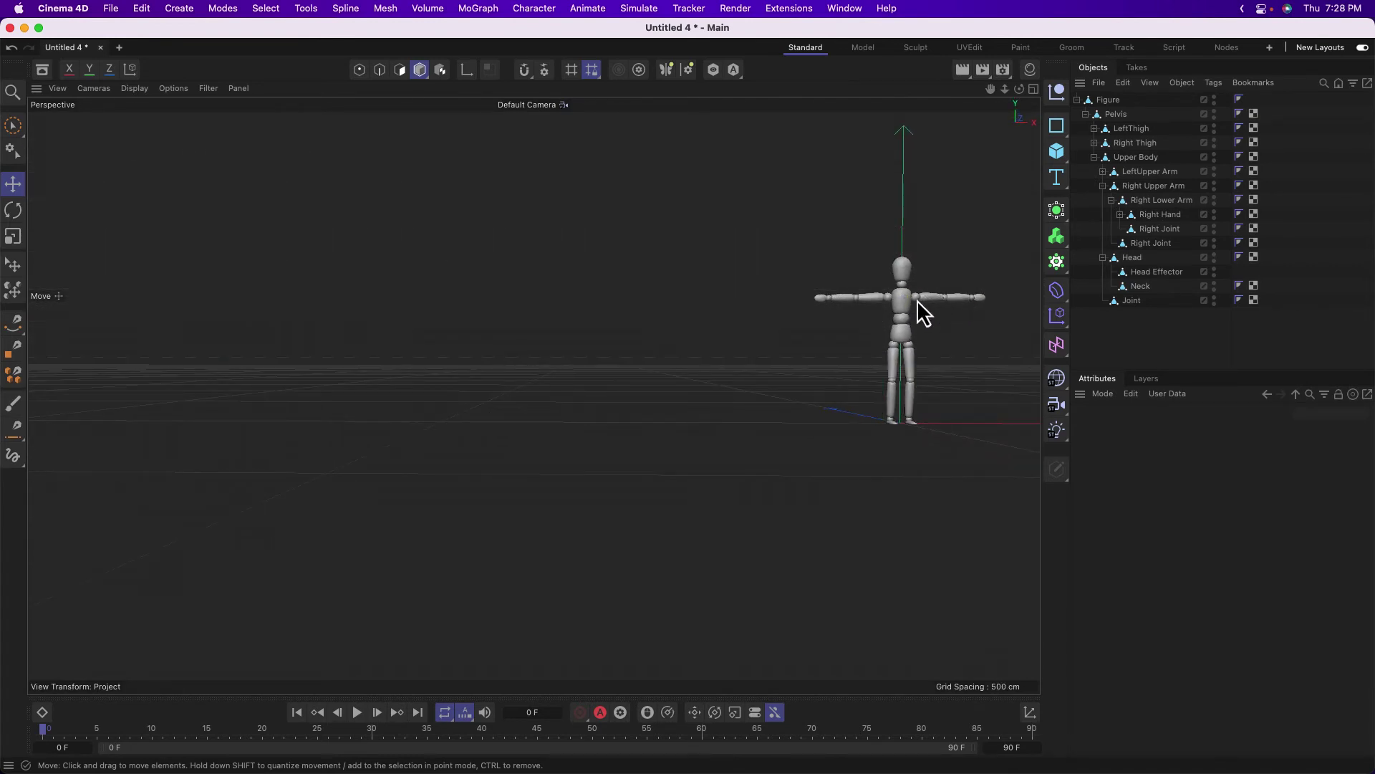
pyautogui.keyDown('alt'); pyautogui.moveTo(902, 301); pyautogui.dragTo(540, 360, button='middle'); pyautogui.keyUp('alt')
# Step: Zoom close on the figure's shoulder and arm, then frame it whole from a low front view
pyautogui.keyDown('alt'); pyautogui.moveTo(535, 361); pyautogui.dragTo(863, 344, button='right'); pyautogui.keyUp('alt')
pyautogui.keyDown('alt'); pyautogui.moveTo(685, 362); pyautogui.dragTo(541, 372); pyautogui.keyUp('alt')
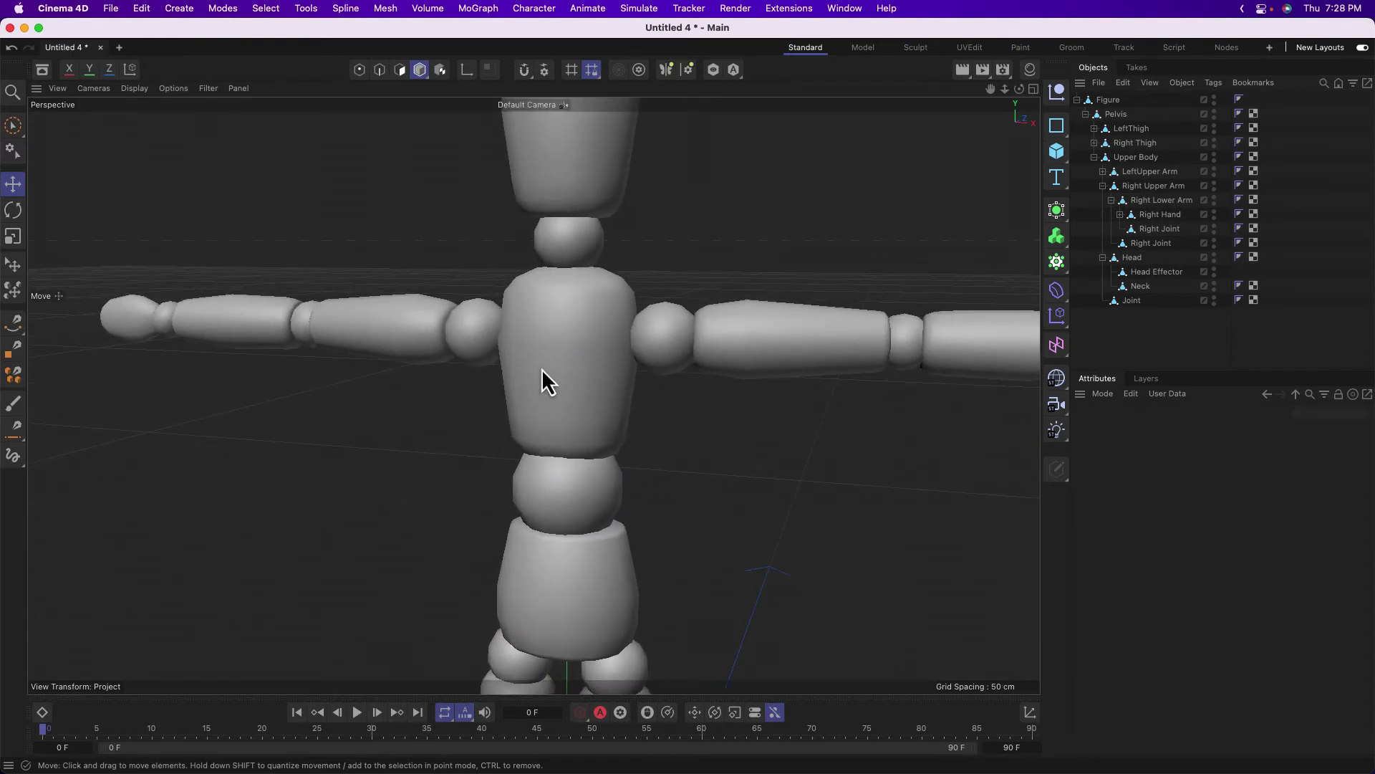
pyautogui.keyDown('alt'); pyautogui.moveTo(810, 338); pyautogui.dragTo(599, 374); pyautogui.keyUp('alt')
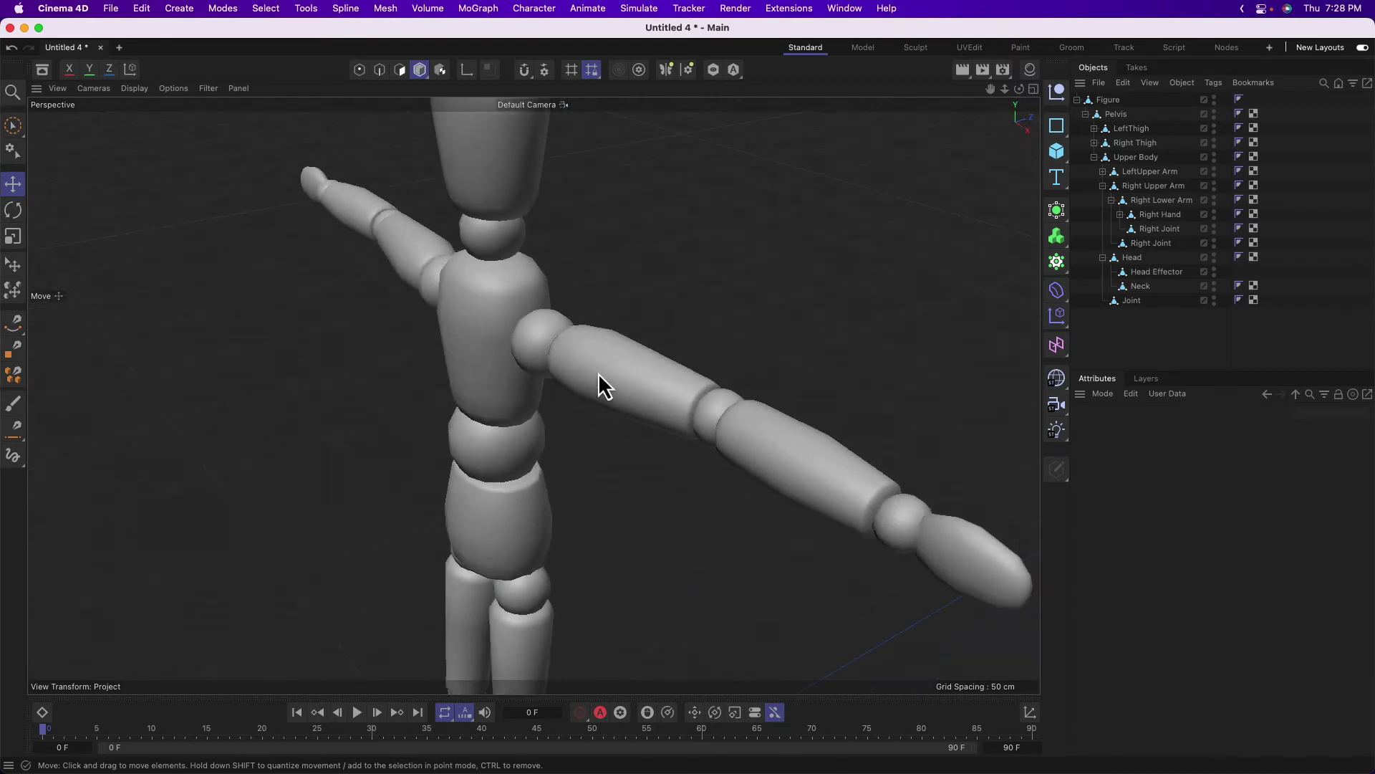
pyautogui.keyDown('alt'); pyautogui.moveTo(599, 372); pyautogui.dragTo(703, 331, button='right'); pyautogui.keyUp('alt')
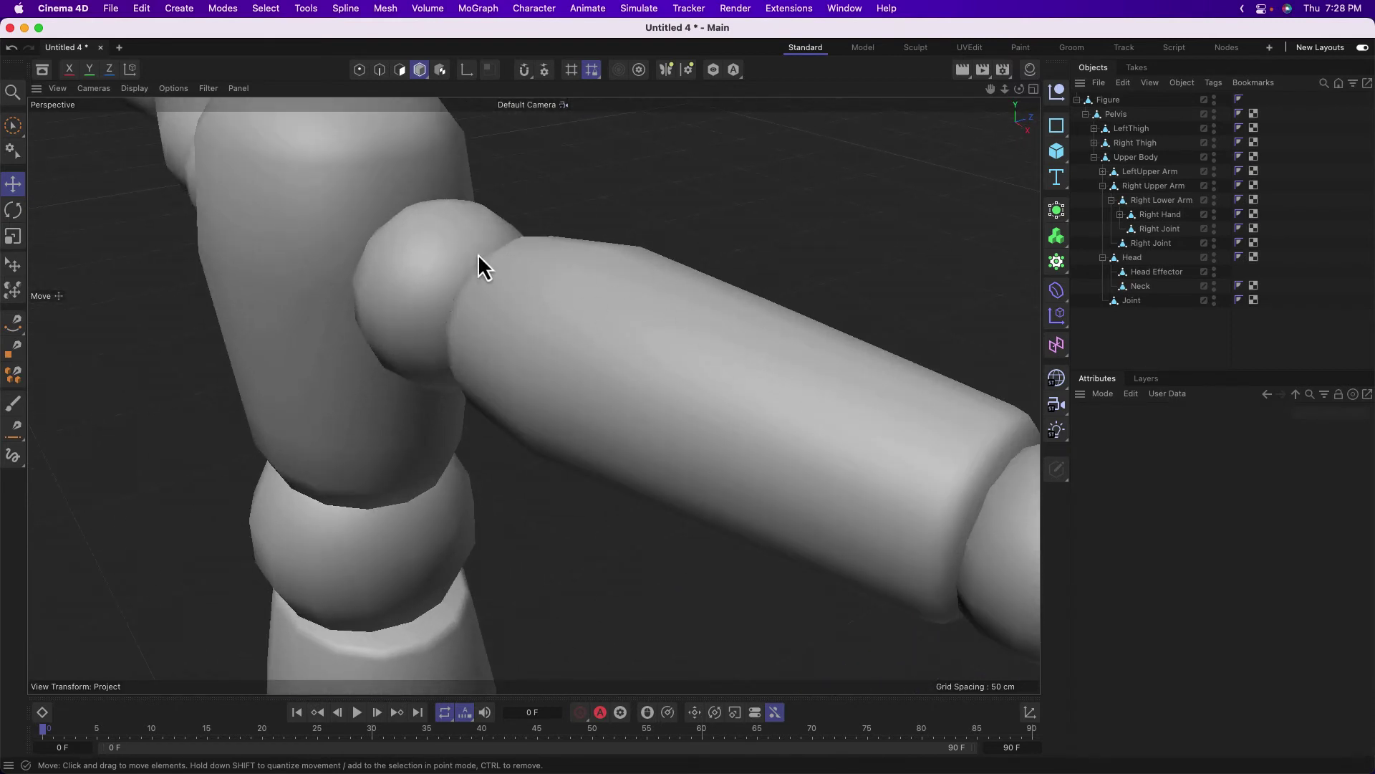
pyautogui.press('h')
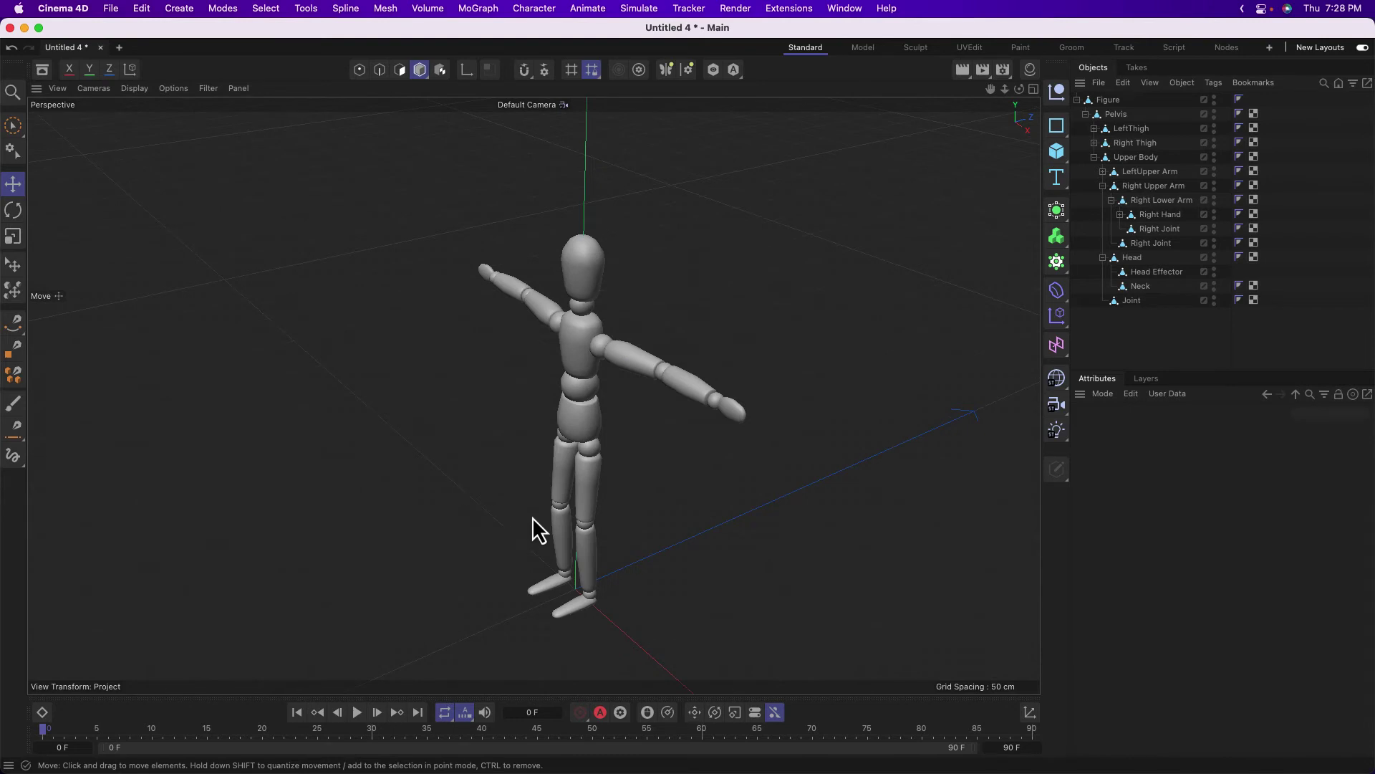
pyautogui.keyDown('alt'); pyautogui.moveTo(532, 517); pyautogui.dragTo(585, 358); pyautogui.keyUp('alt')
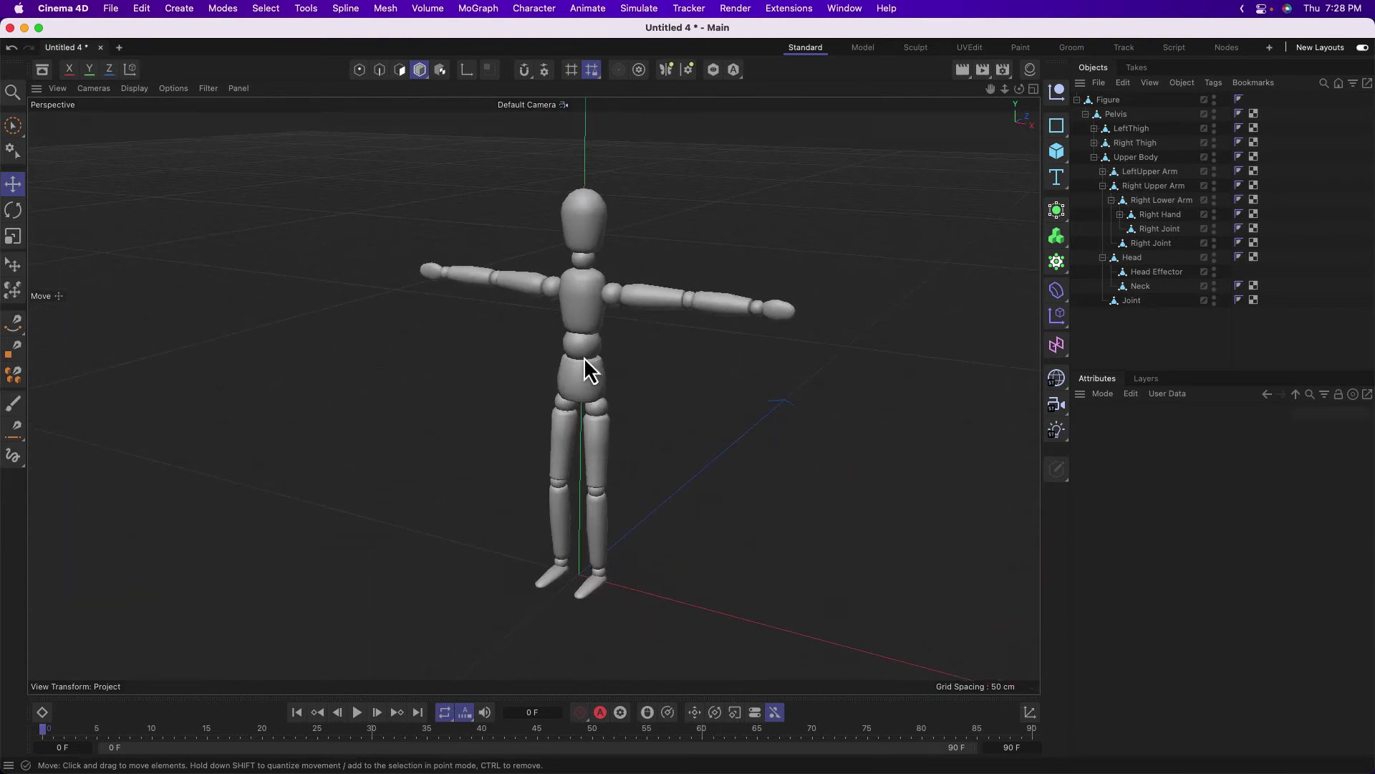
# Step: In the Asset Browser, show Example Scenes > Disciplines > Architectural Visualization > 01 Scenes
pyautogui.click(47, 71)
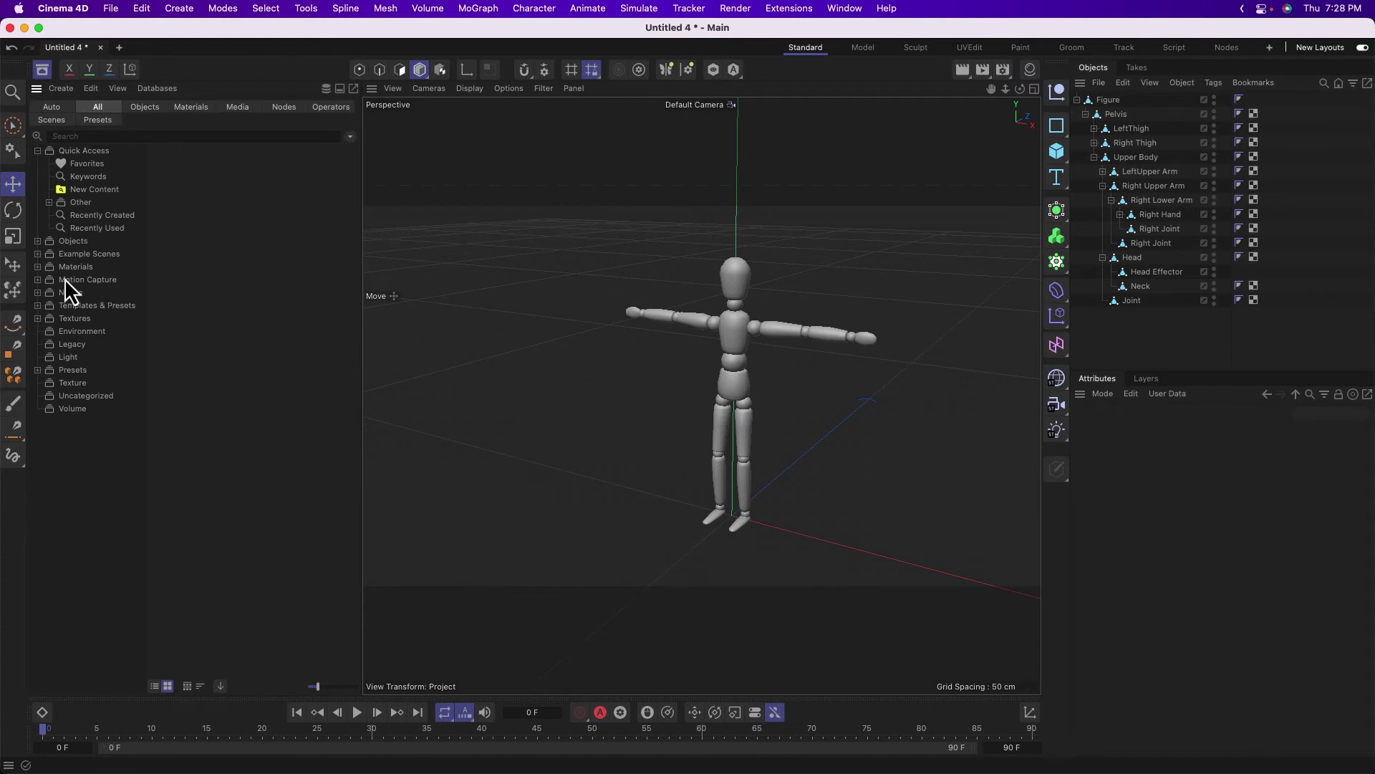
pyautogui.click(38, 253)
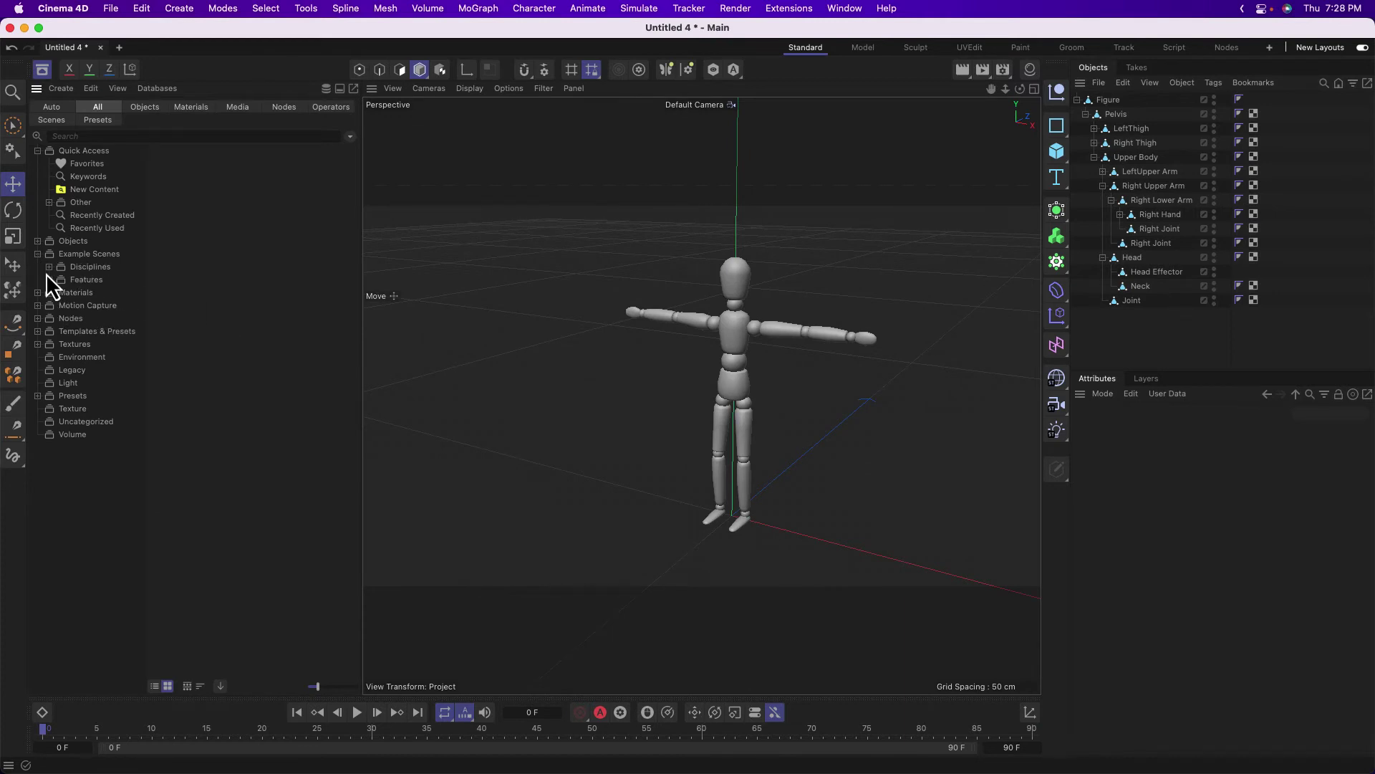
pyautogui.click(49, 279)
pyautogui.click(50, 280)
pyautogui.click(49, 268)
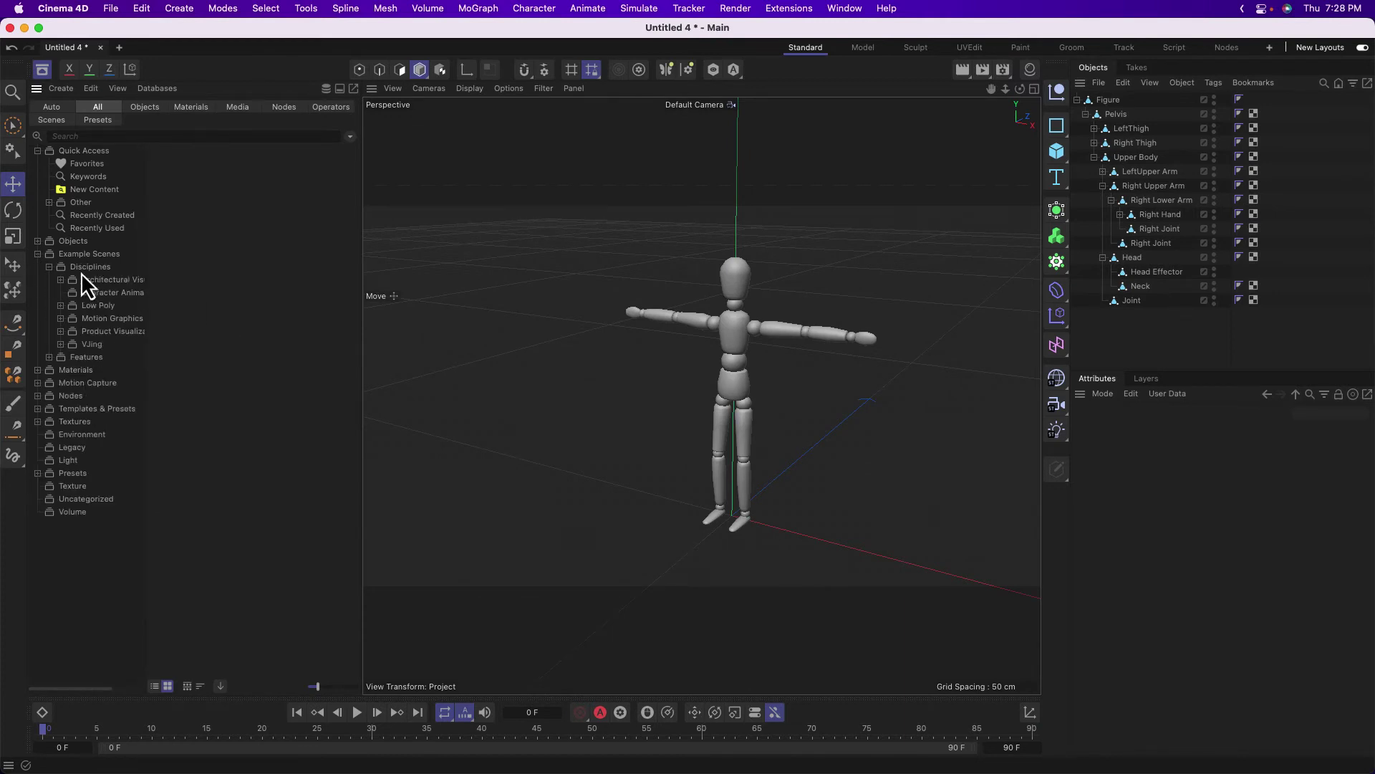
pyautogui.click(86, 279)
pyautogui.click(60, 280)
pyautogui.click(101, 292)
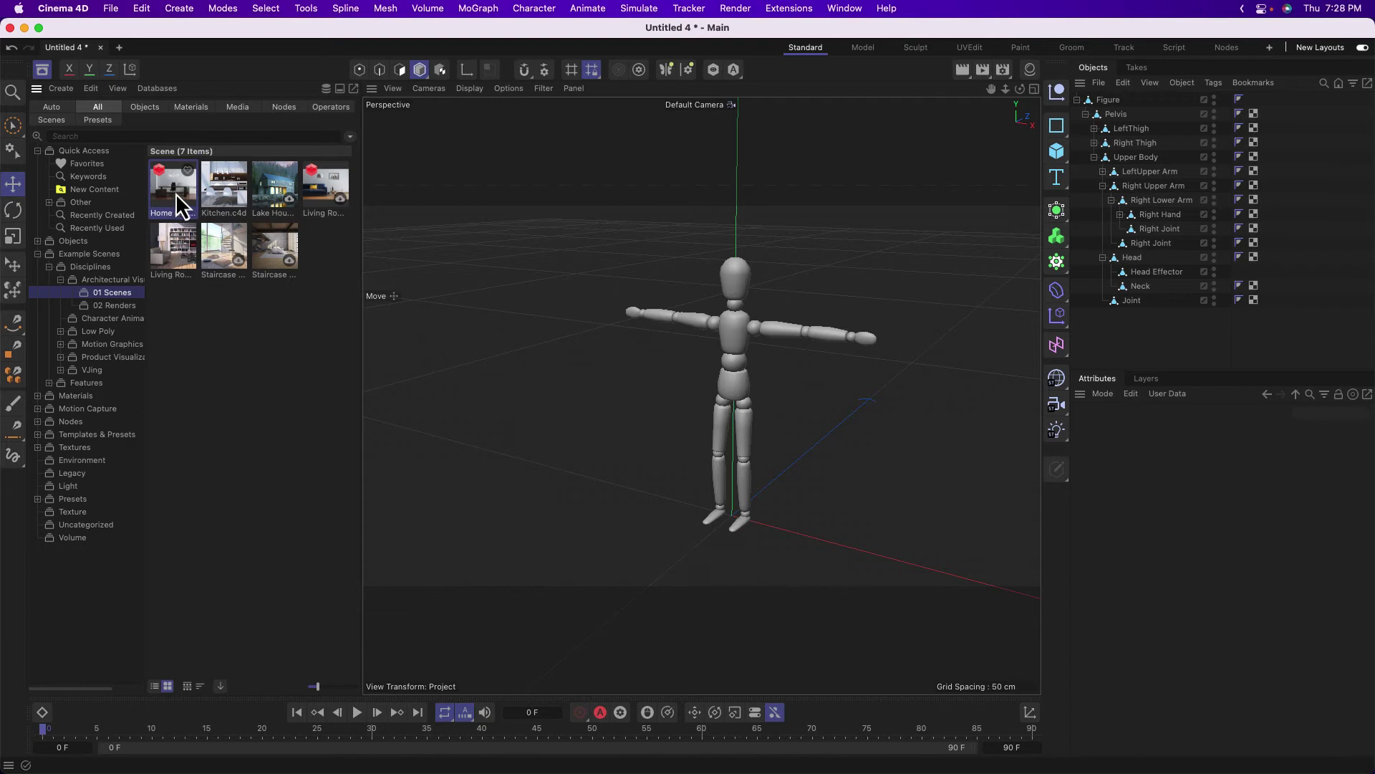
# Step: Load the Living Room 01 Couch example scene and dismiss the Redshift upgrade alert
pyautogui.doubleClick(321, 184)
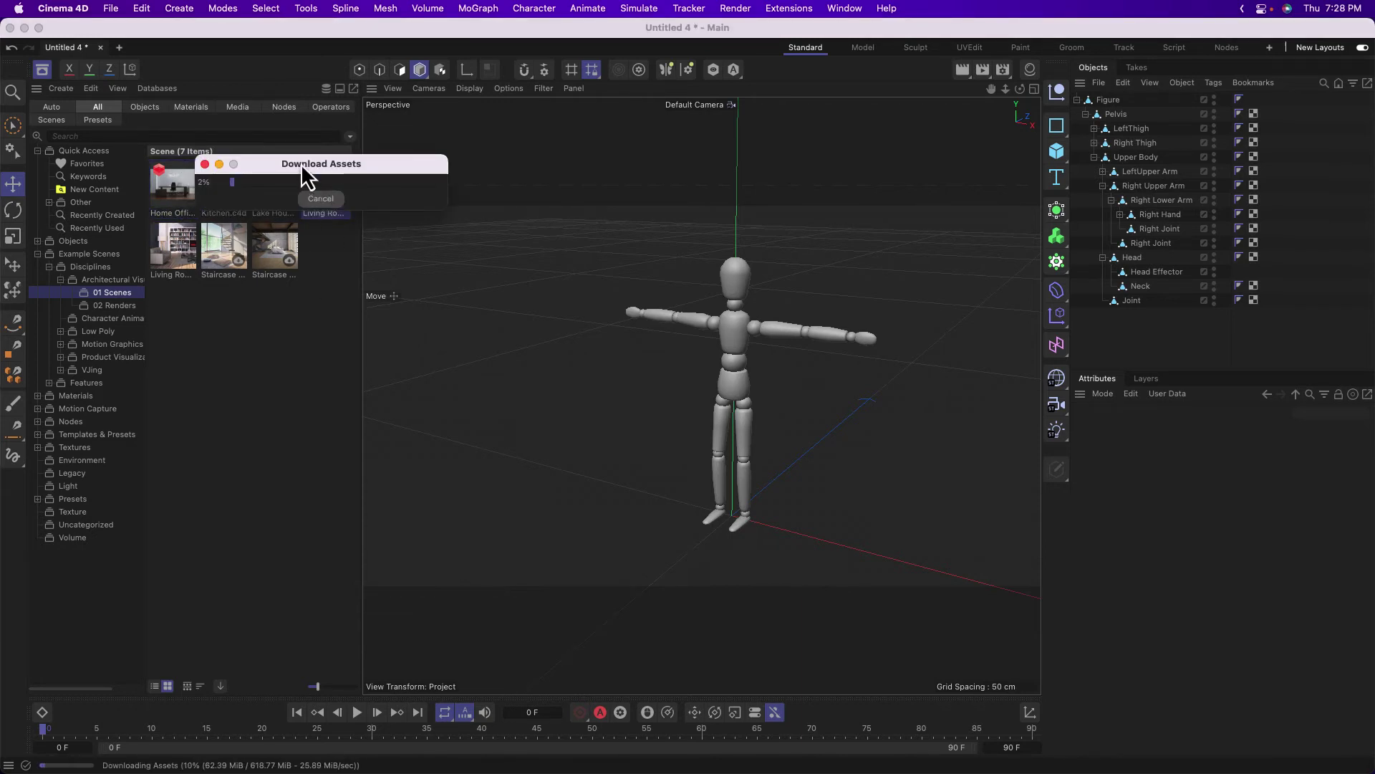
pyautogui.moveTo(301, 163); pyautogui.dragTo(135, 689)
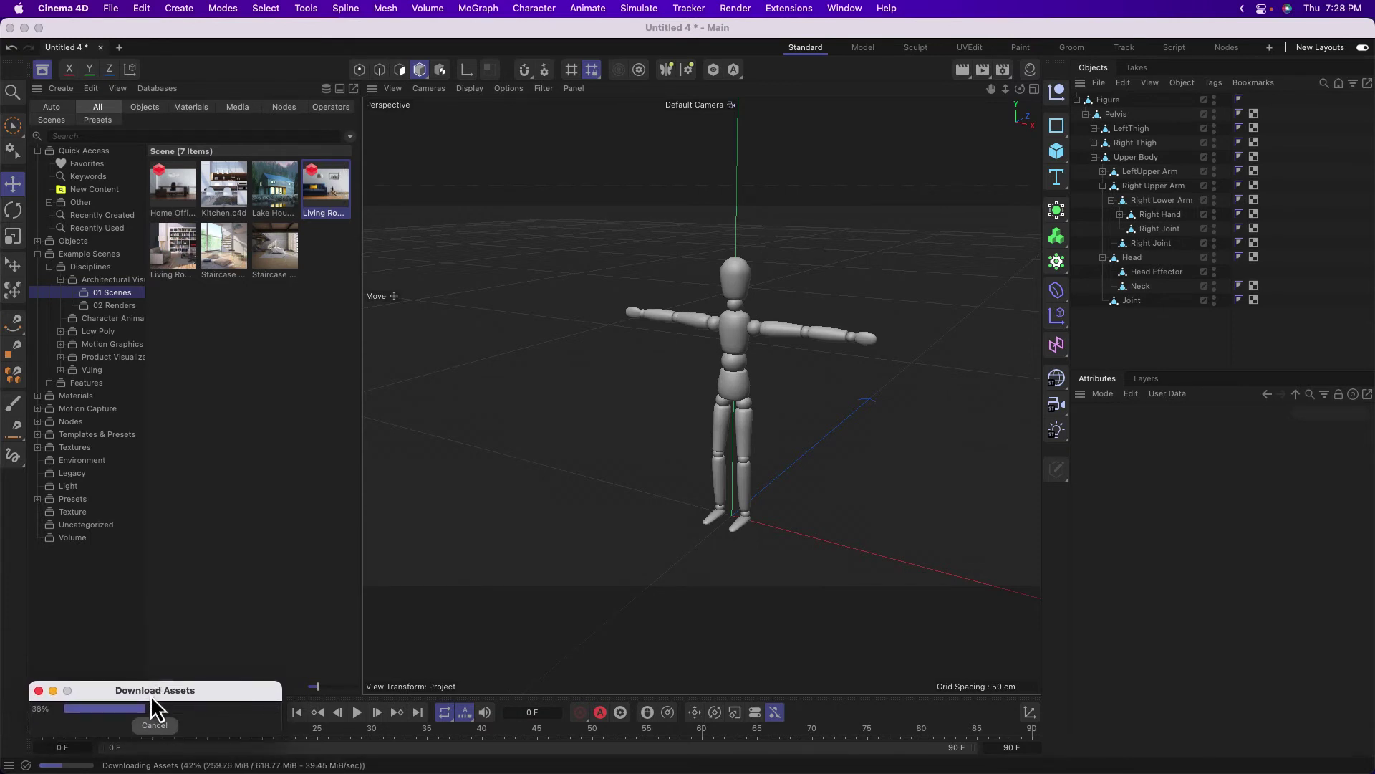
pyautogui.click(312, 681)
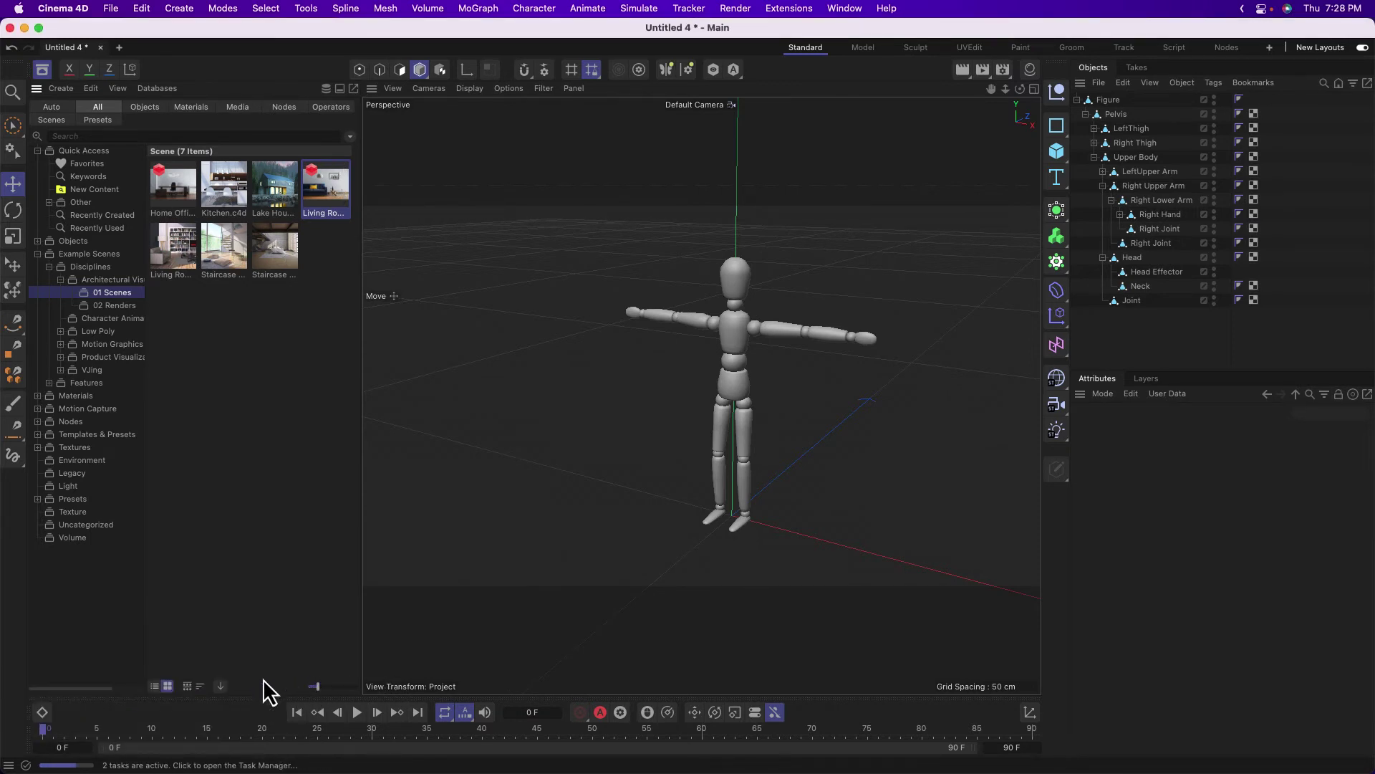
pyautogui.click(695, 356)
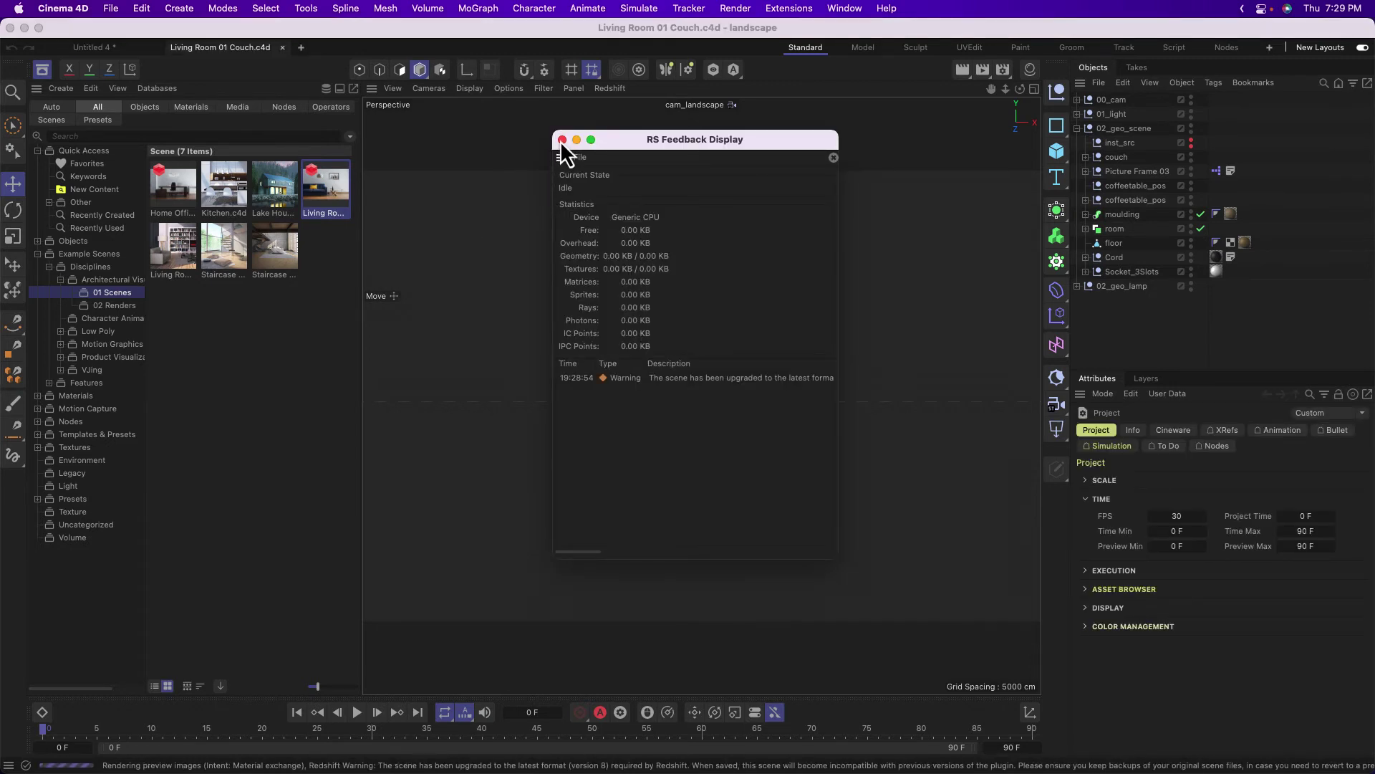
# Step: Close the RS Feedback Display and the Asset Browser, leaving the couch scene through cam_landscape
pyautogui.moveTo(568, 147); pyautogui.dragTo(143, 169)
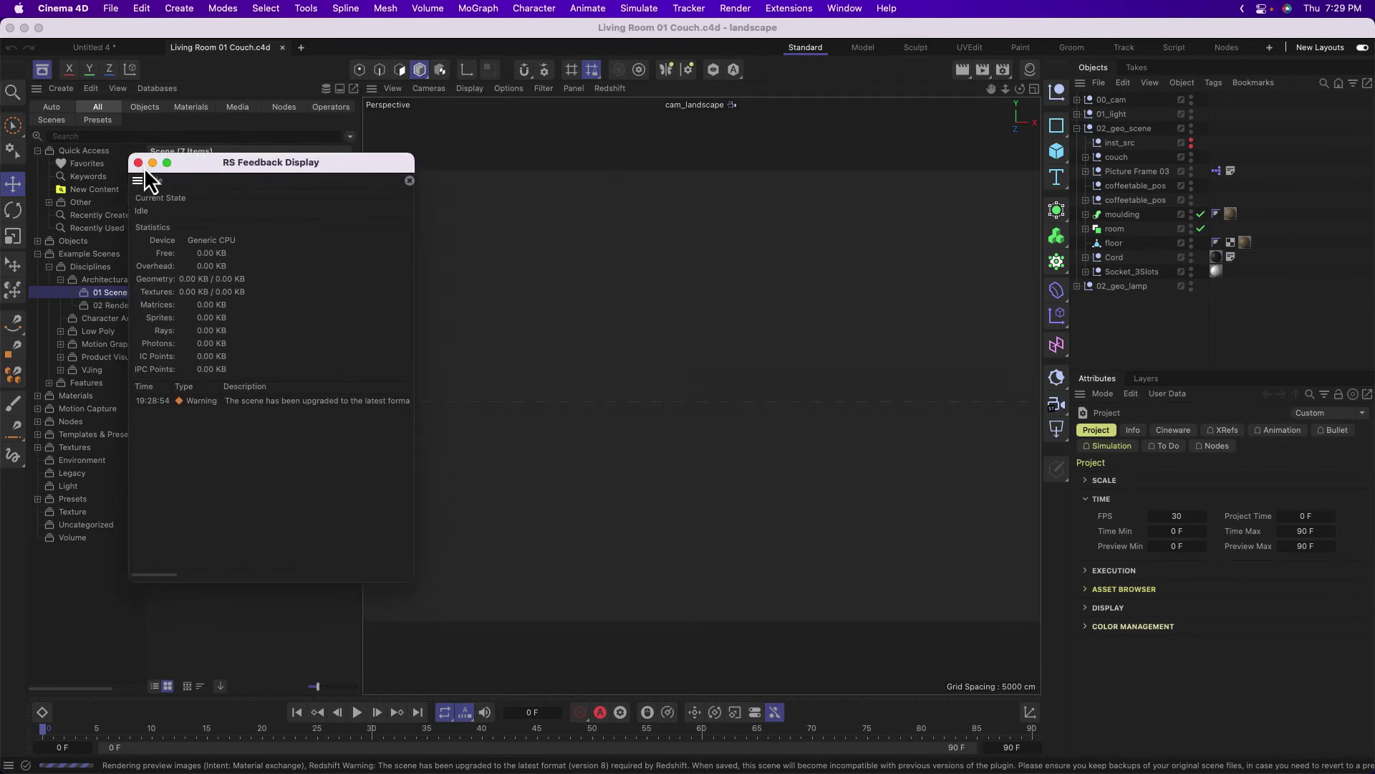
pyautogui.click(139, 164)
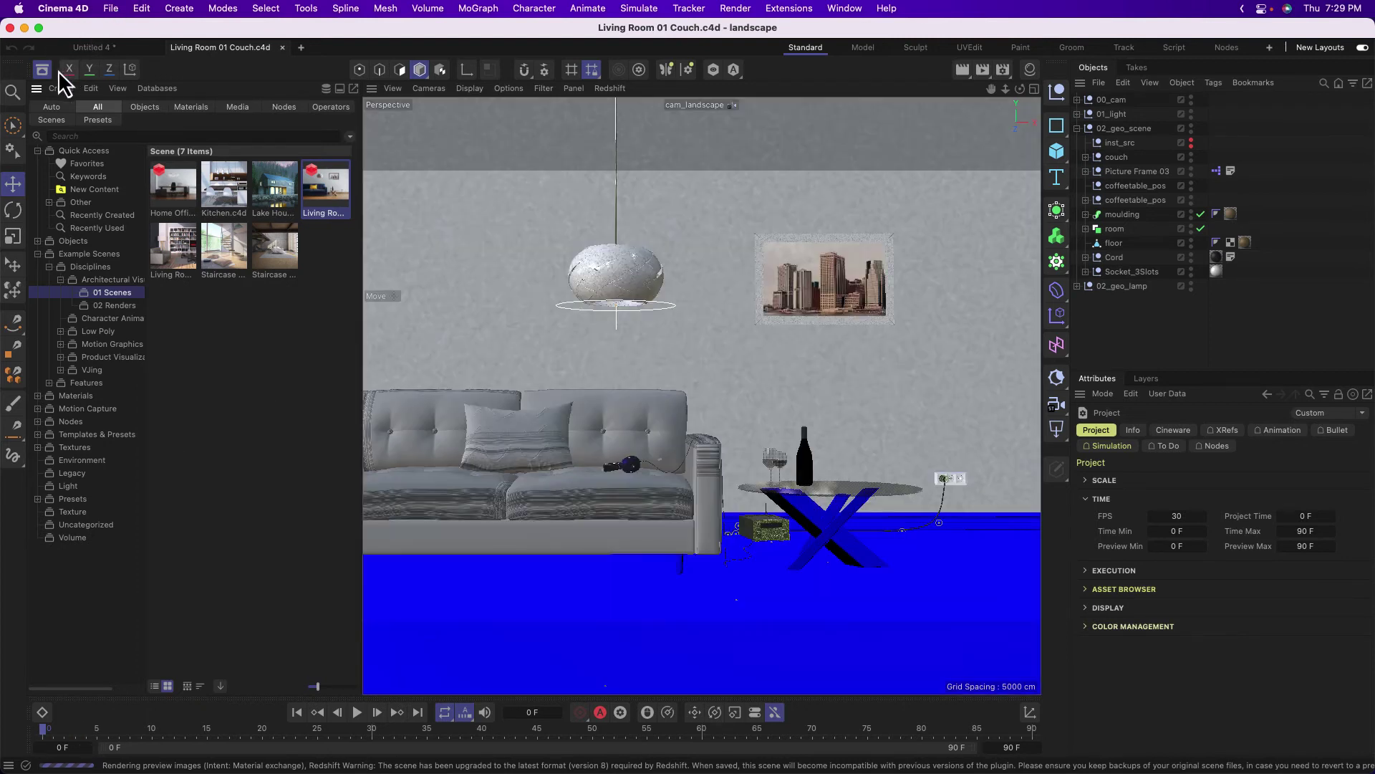
pyautogui.click(47, 73)
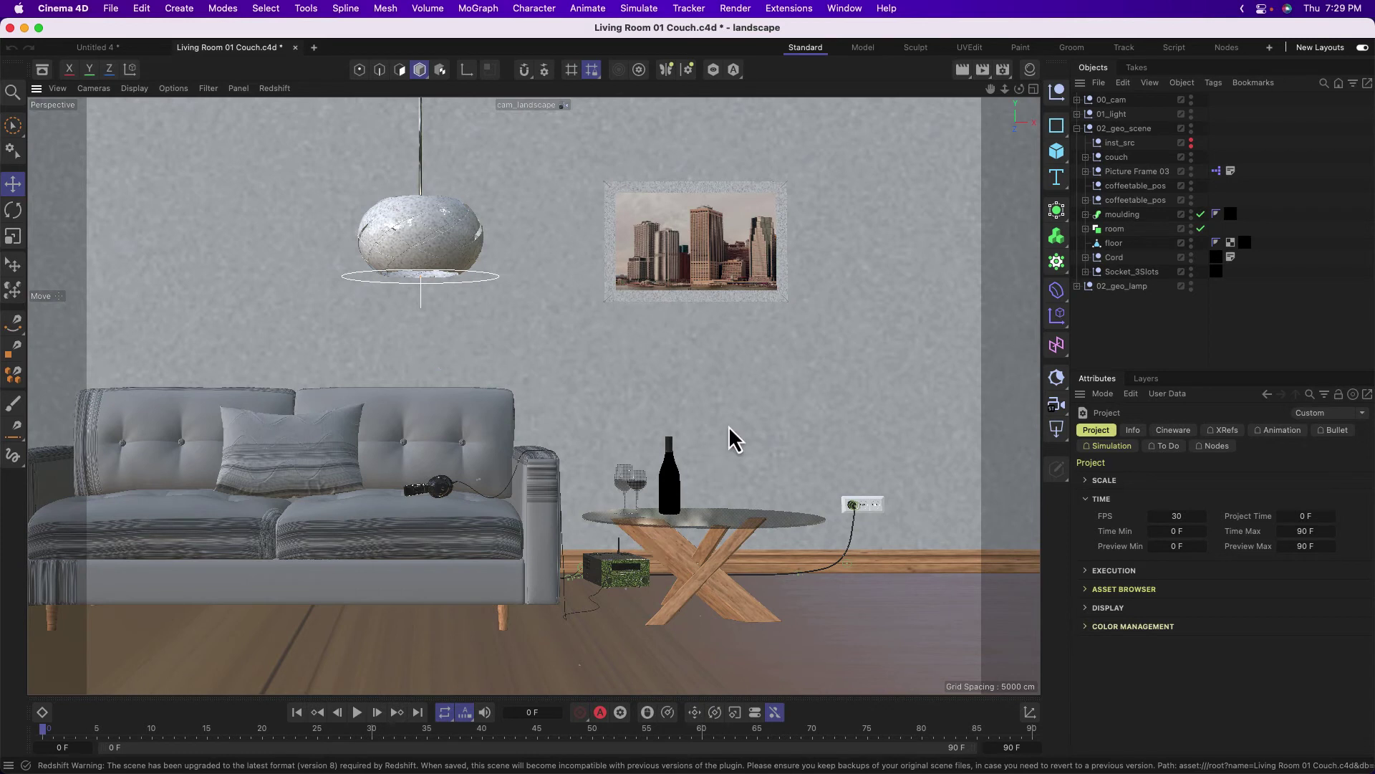
pyautogui.moveTo(990, 89); pyautogui.dragTo(990, 89)
# Step: Expand 00_cam, view cam_portrait then cam_detail, return to cam_landscape, and display its Protection tag
pyautogui.click(1077, 100)
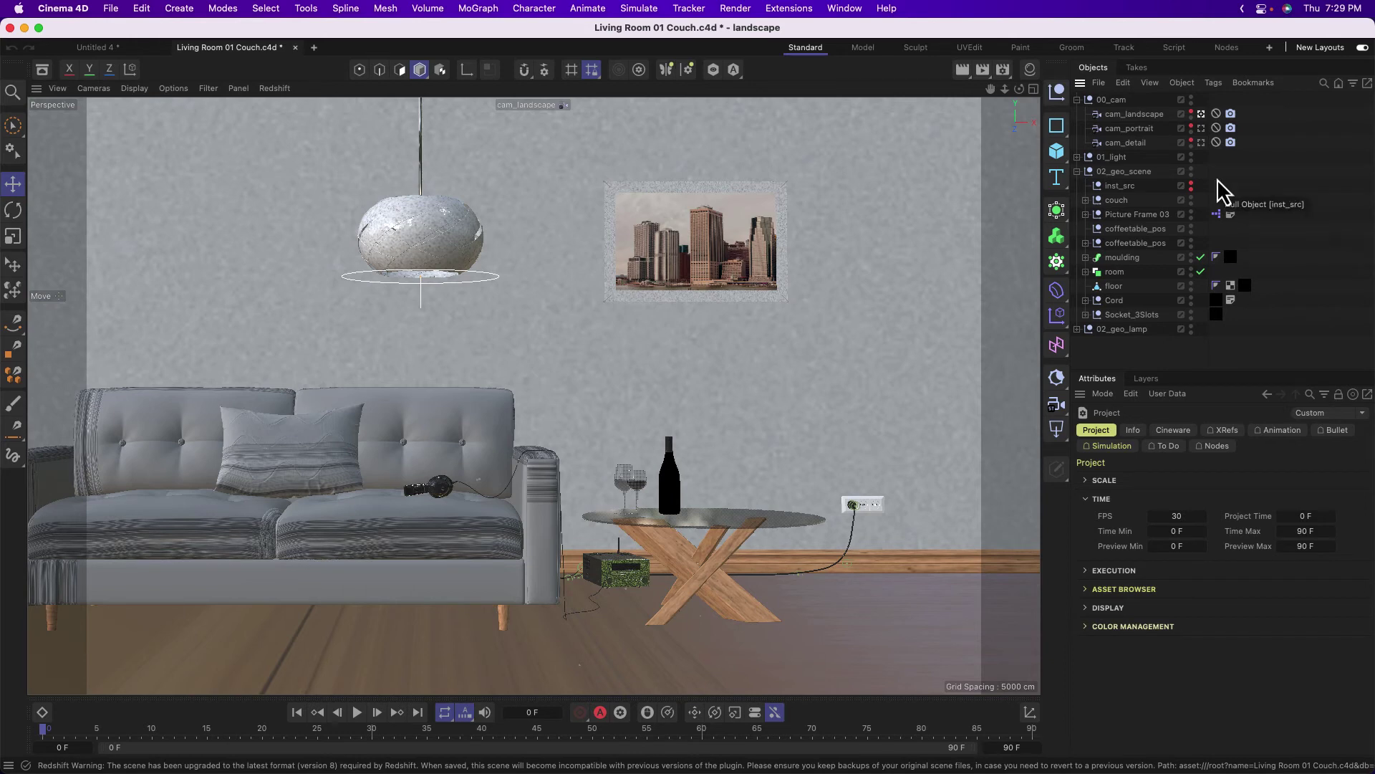
pyautogui.click(1202, 129)
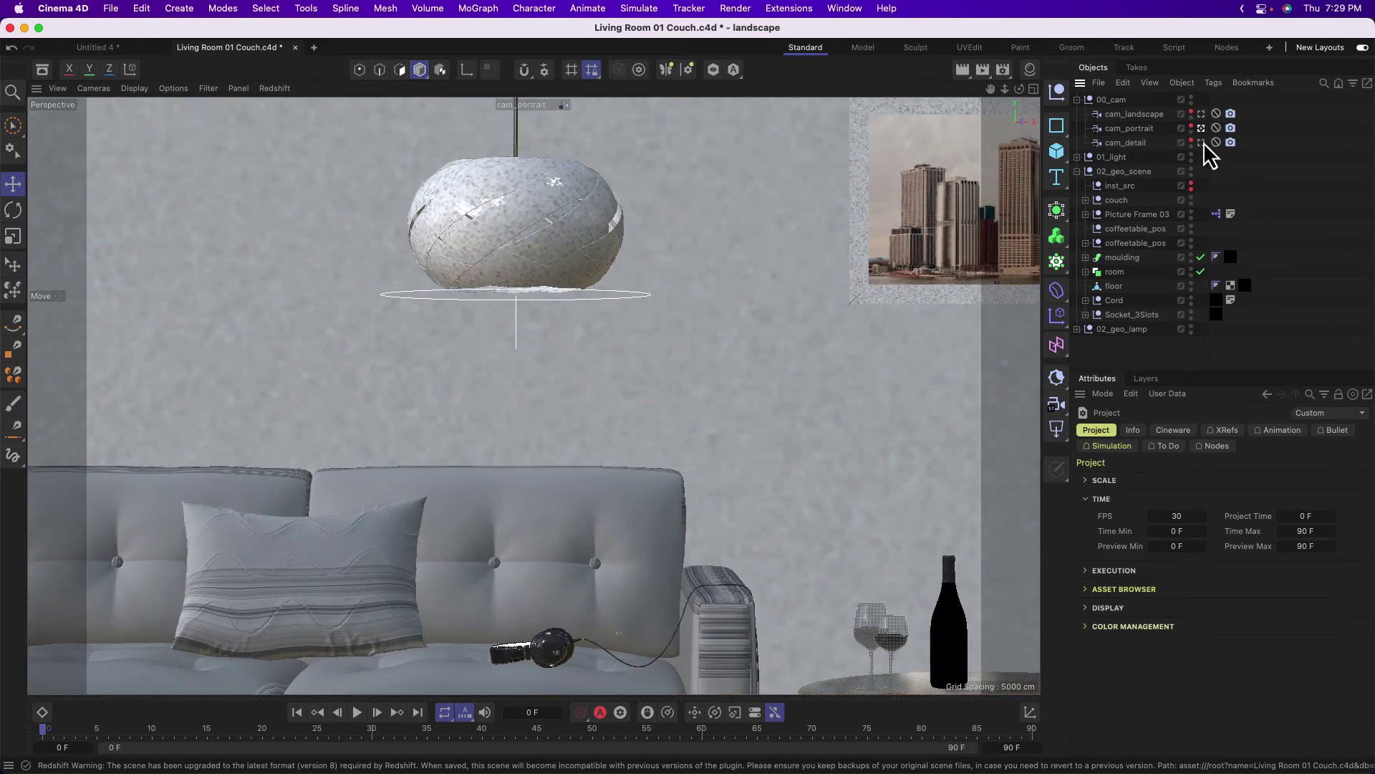
pyautogui.click(1201, 143)
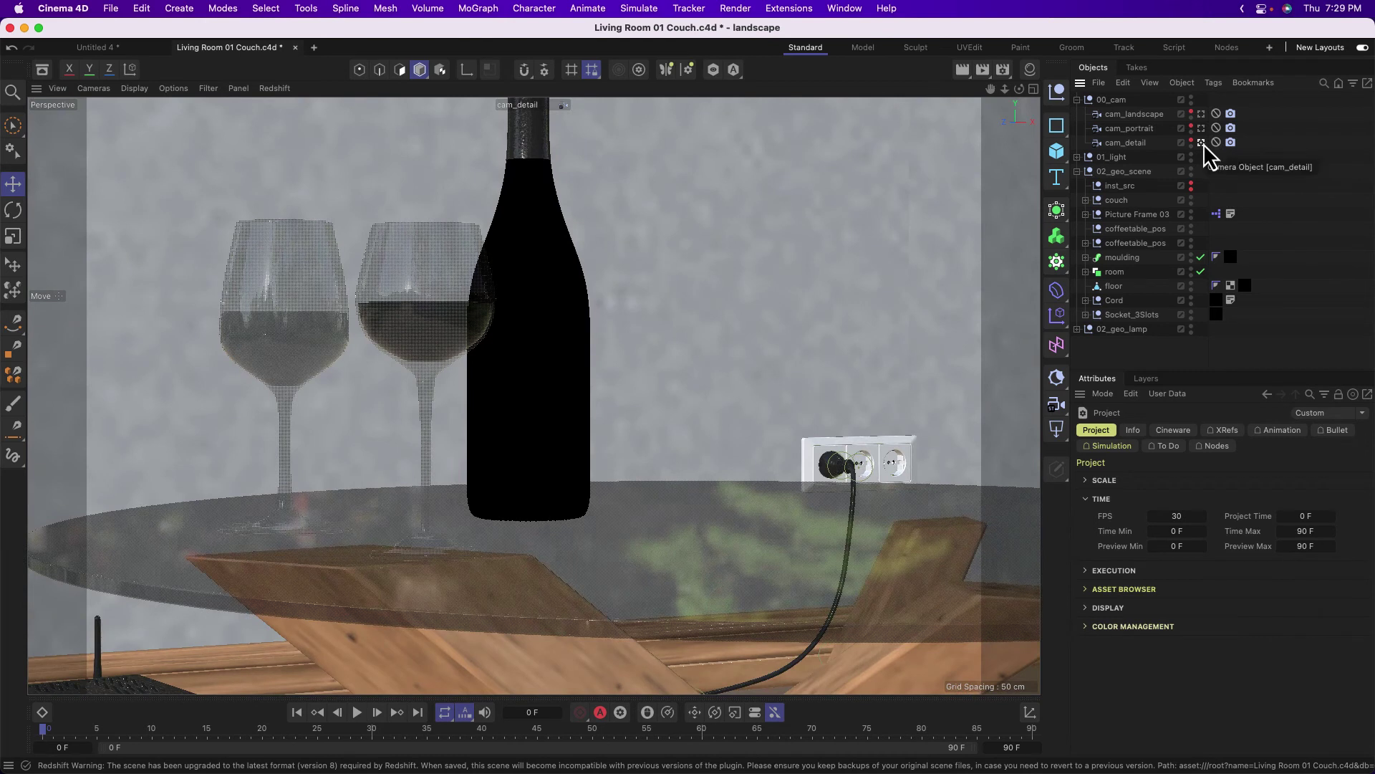
pyautogui.click(1201, 114)
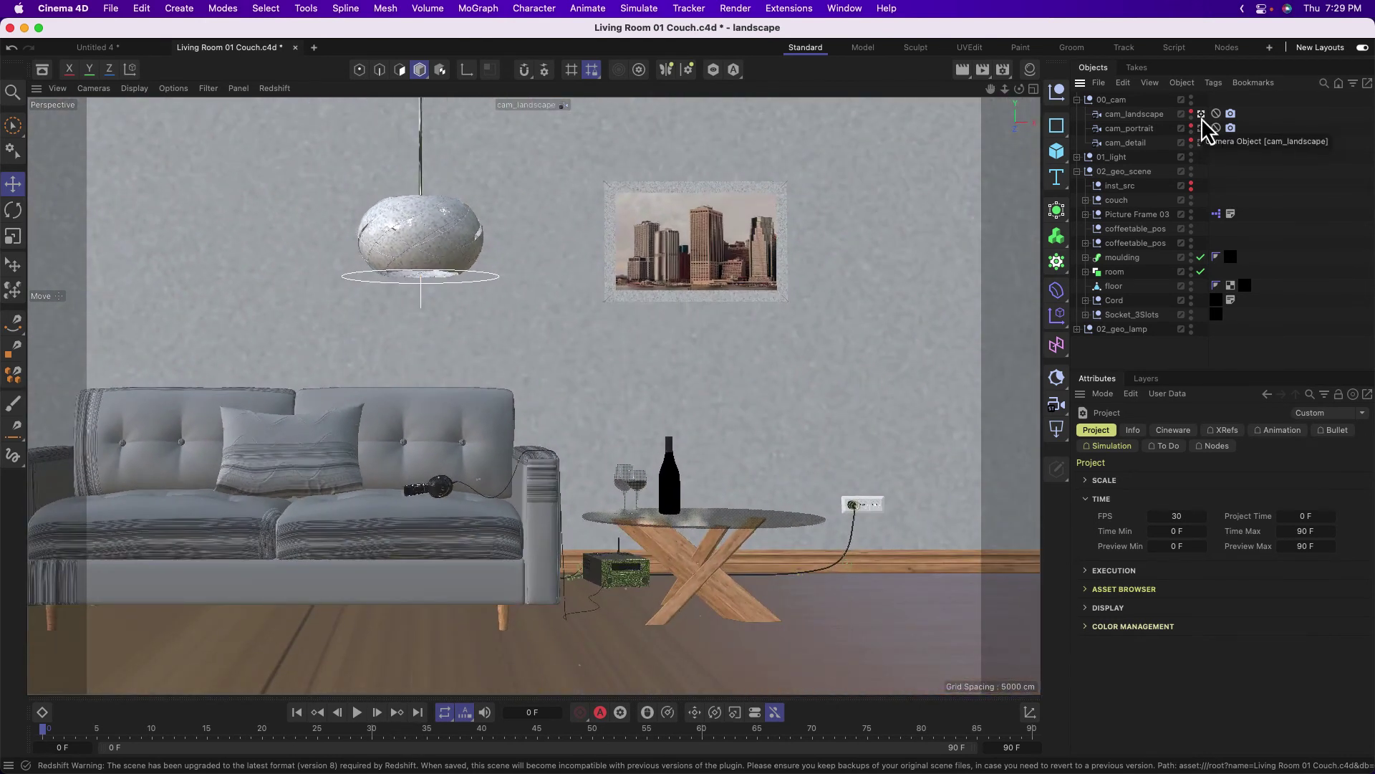
pyautogui.click(1216, 116)
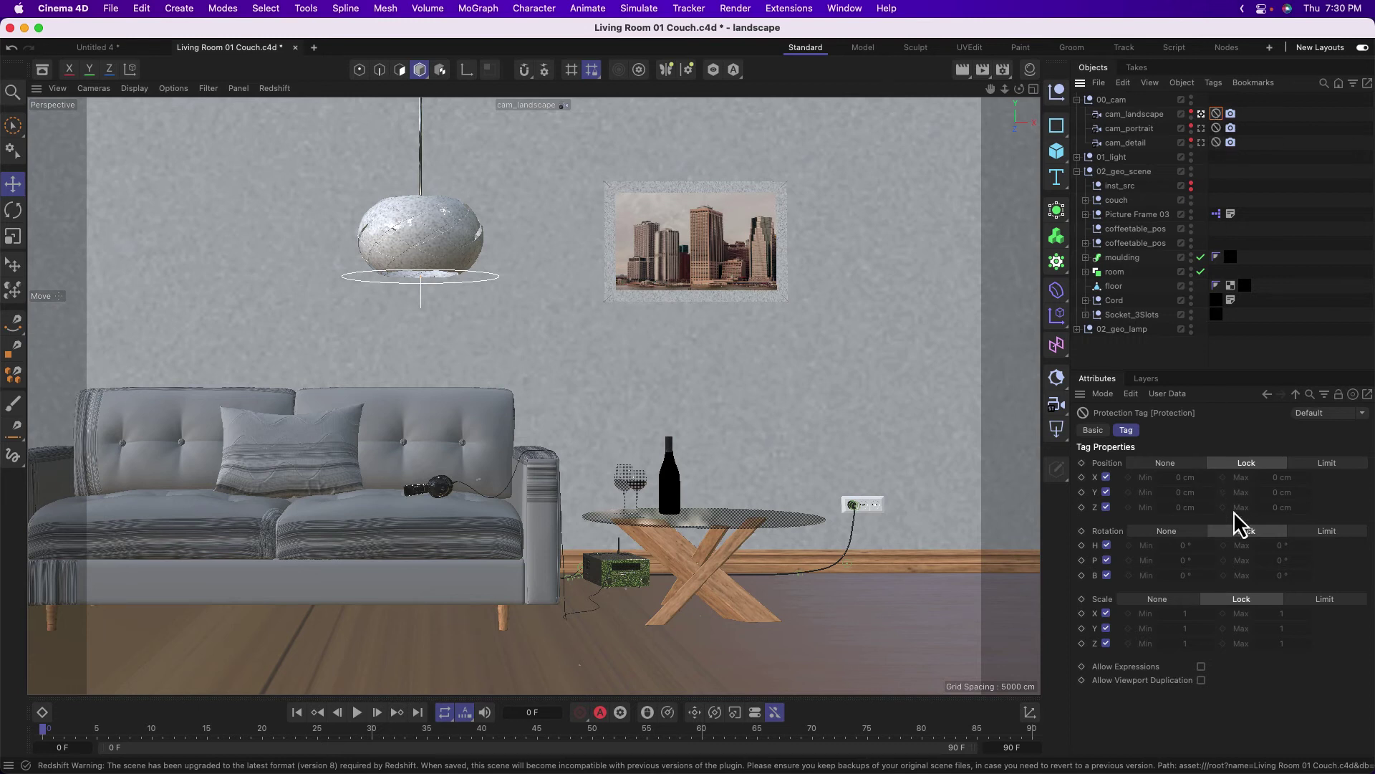
# Step: Compare cam_portrait's and cam_landscape's Protection tags, then orbit the Default Camera outside the room
pyautogui.click(1215, 128)
pyautogui.click(1216, 115)
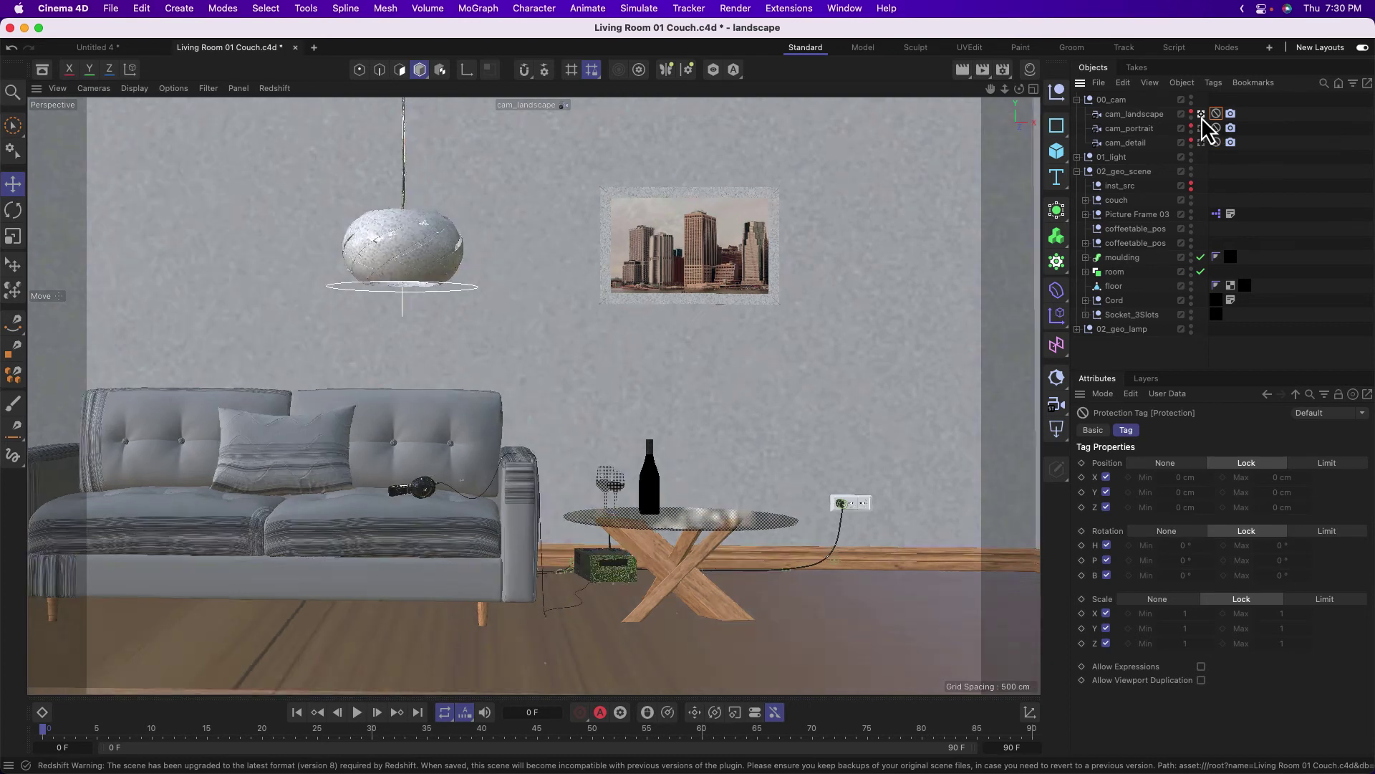
pyautogui.click(1202, 117)
pyautogui.keyDown('alt'); pyautogui.moveTo(227, 375); pyautogui.dragTo(484, 383); pyautogui.keyUp('alt')
pyautogui.scroll(-5, 362, 358)
pyautogui.scroll(3, 483, 387)
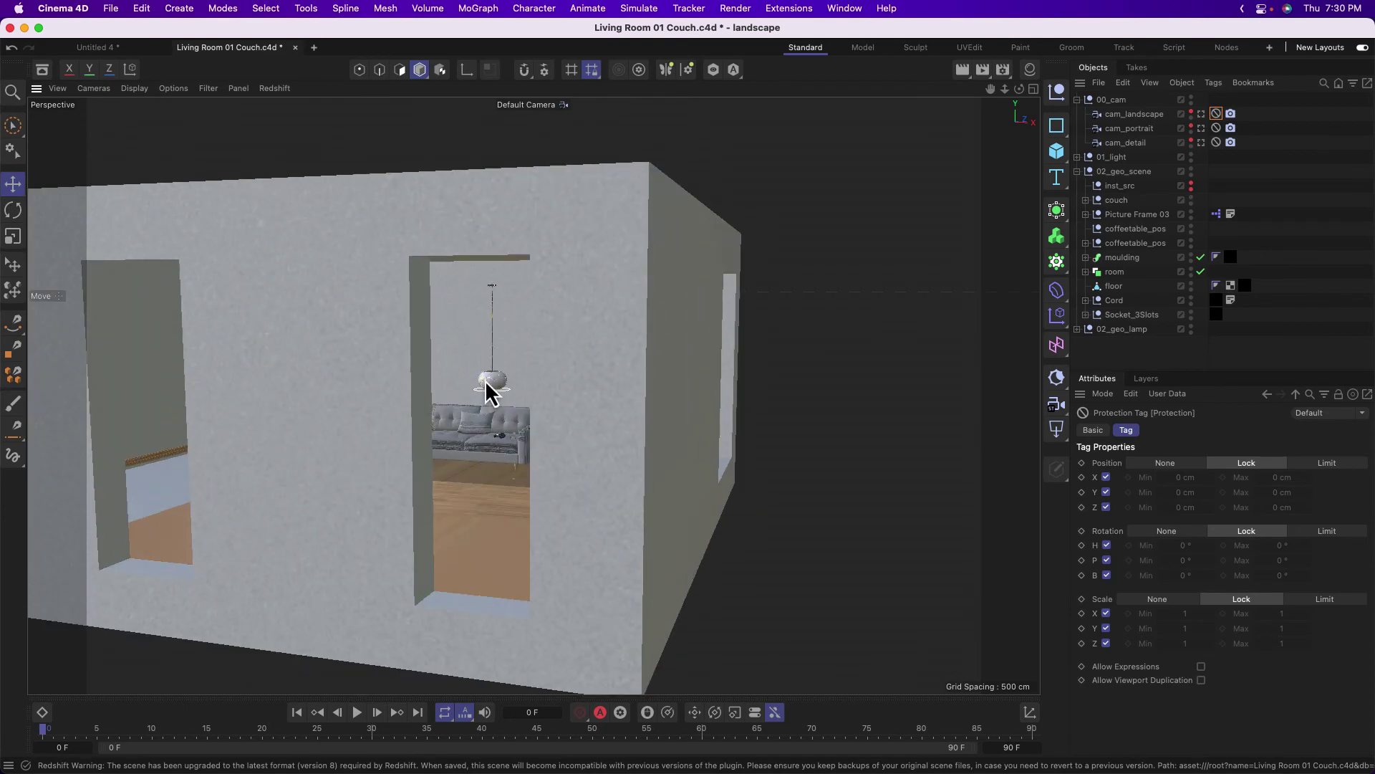
# Step: Select the couch and orbit the Default Camera around the couch and pendant lamp
pyautogui.keyDown('alt'); pyautogui.moveTo(485, 390); pyautogui.dragTo(519, 403, button='right'); pyautogui.keyUp('alt')
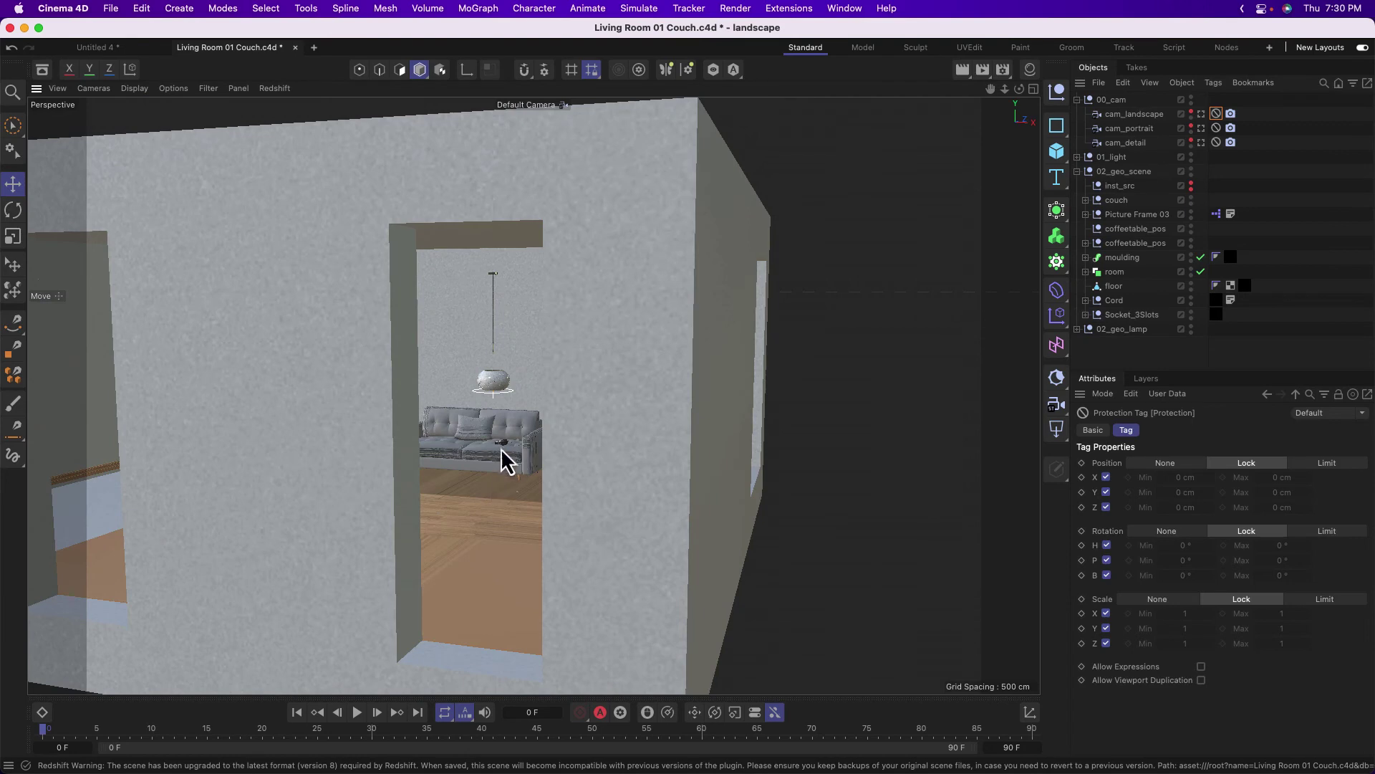
pyautogui.click(505, 414)
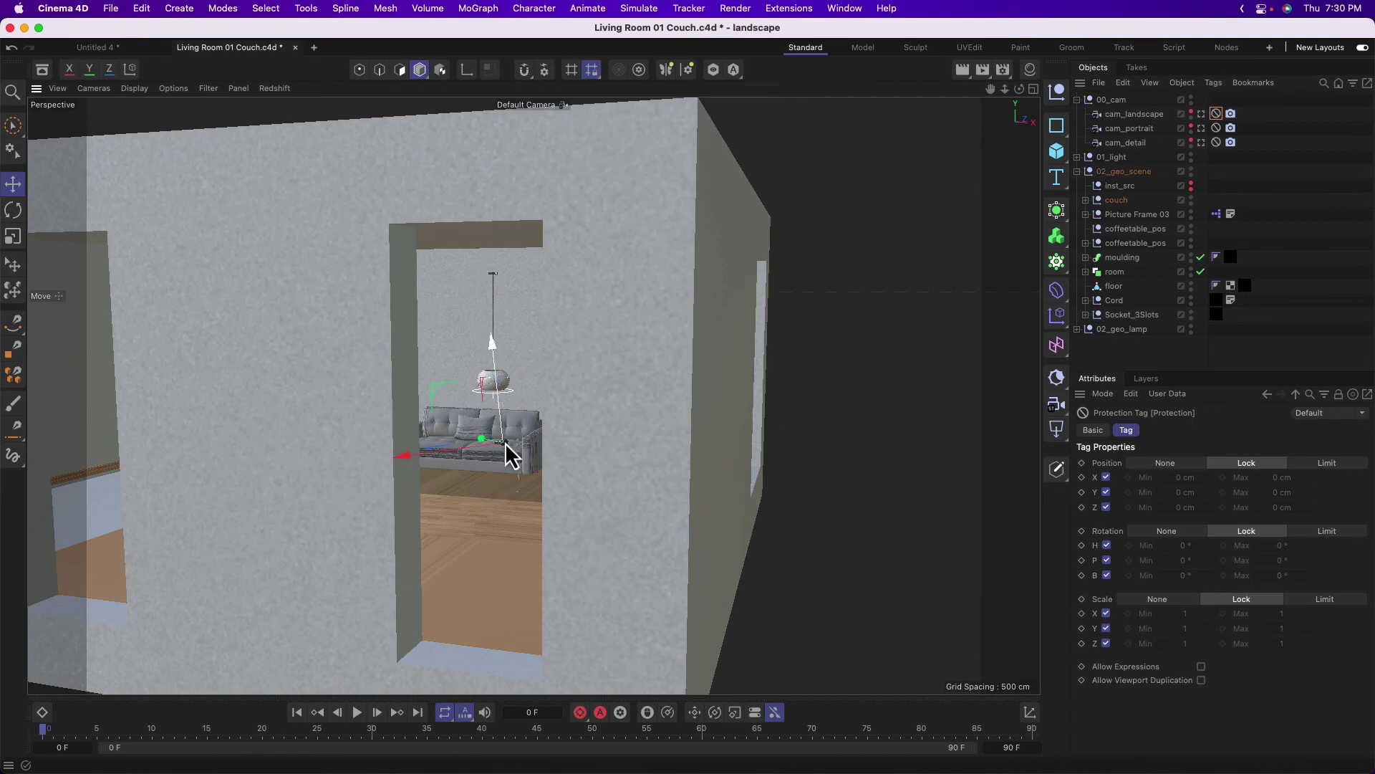
pyautogui.scroll(5, 508, 457)
pyautogui.scroll(-12, 630, 376)
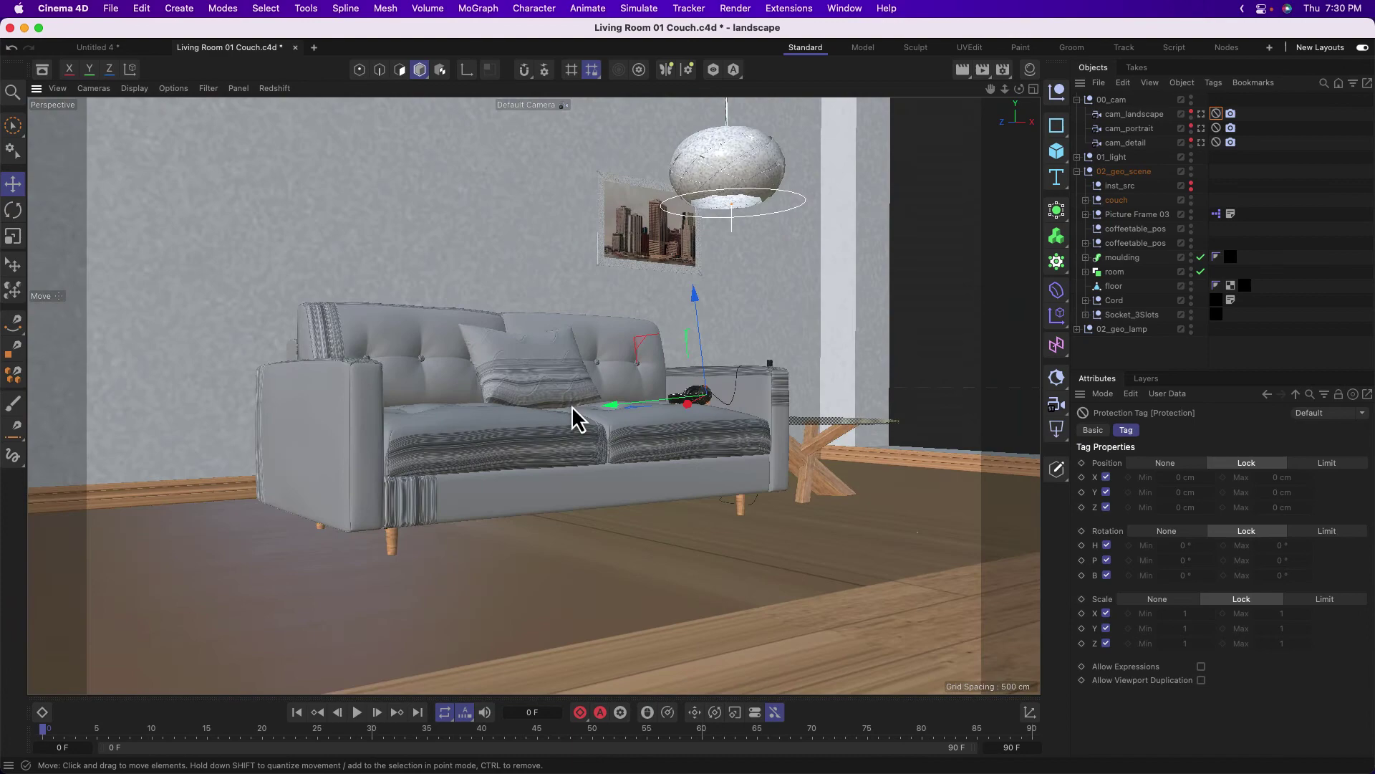
pyautogui.keyDown('alt'); pyautogui.moveTo(579, 419); pyautogui.dragTo(618, 298); pyautogui.keyUp('alt')
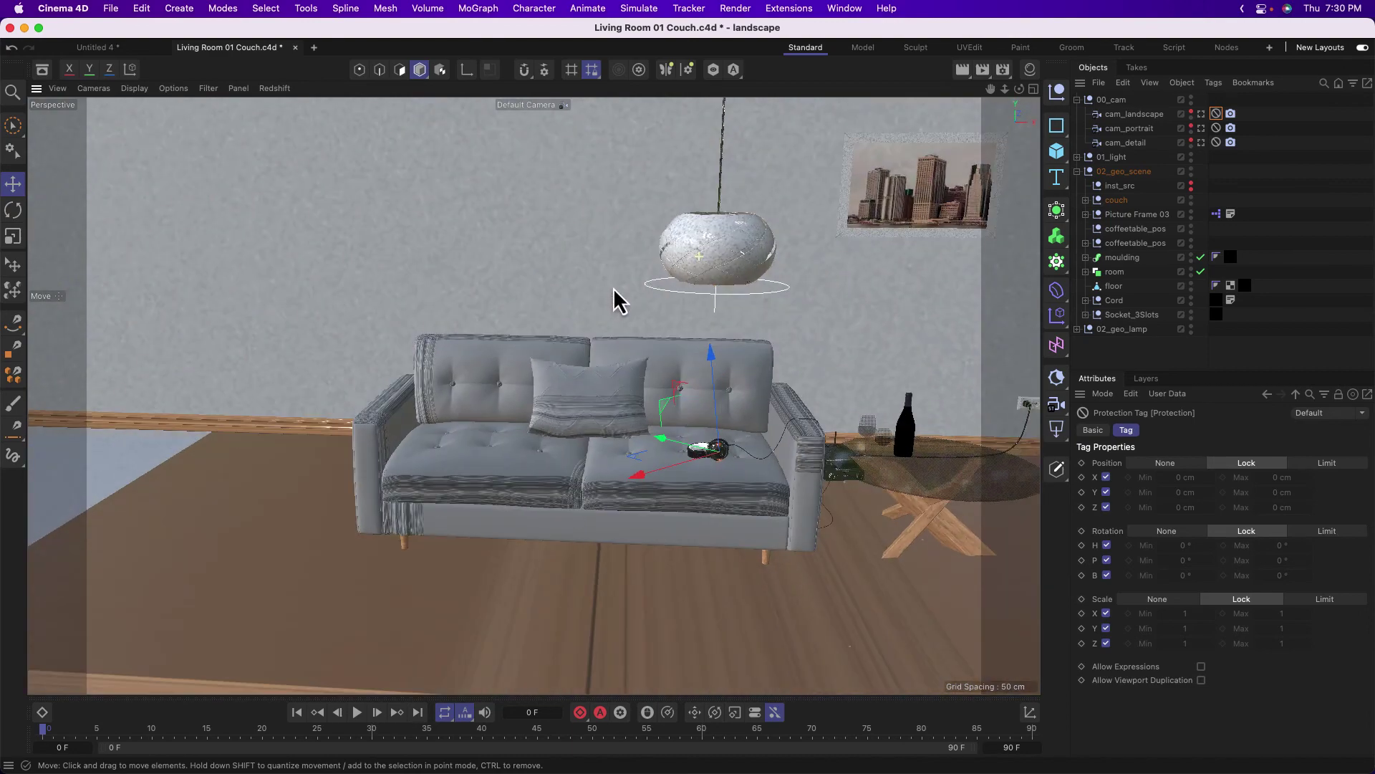
pyautogui.keyDown('alt'); pyautogui.moveTo(891, 442); pyautogui.dragTo(583, 445); pyautogui.keyUp('alt')
pyautogui.scroll(10, 635, 454)
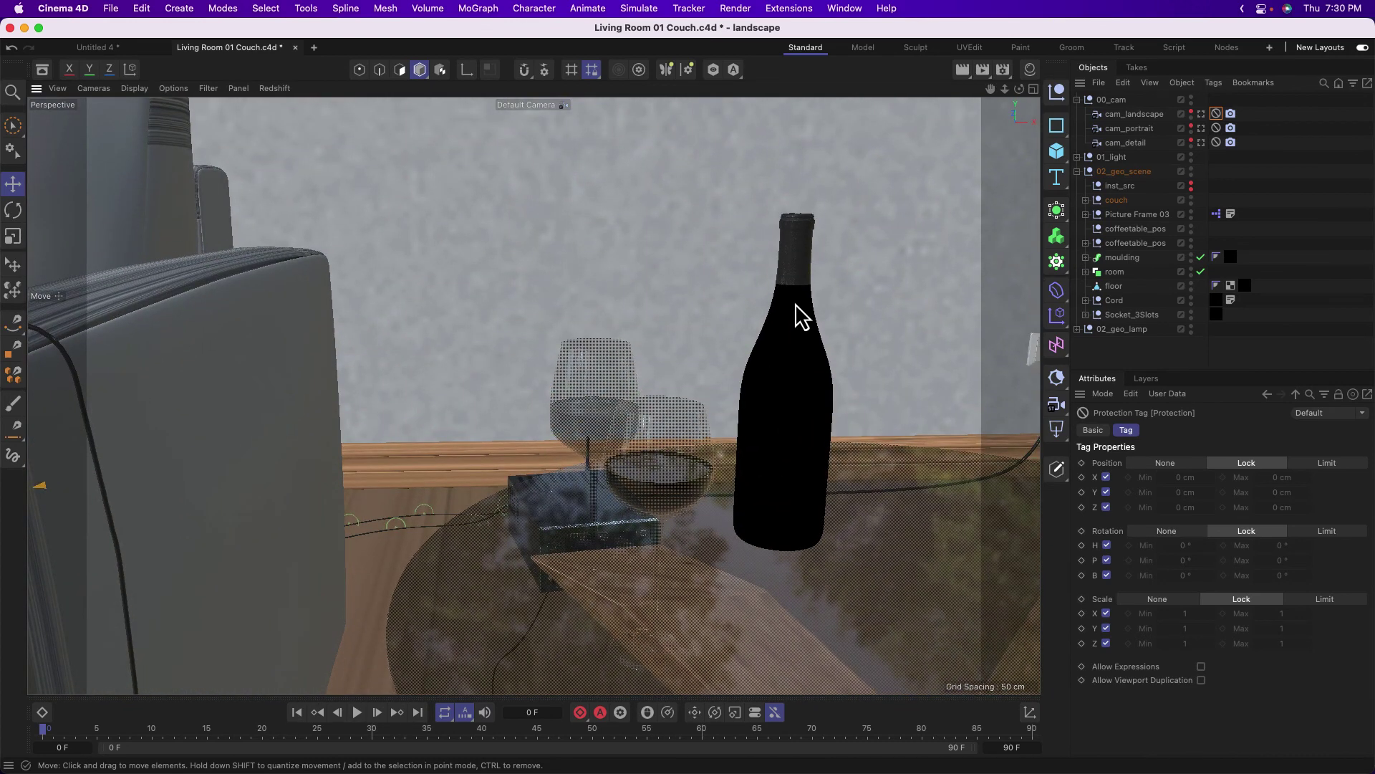
# Step: Orbit from the table toward the wall to an angled view of the picture frame
pyautogui.keyDown('alt'); pyautogui.moveTo(803, 306); pyautogui.dragTo(611, 325); pyautogui.keyUp('alt')
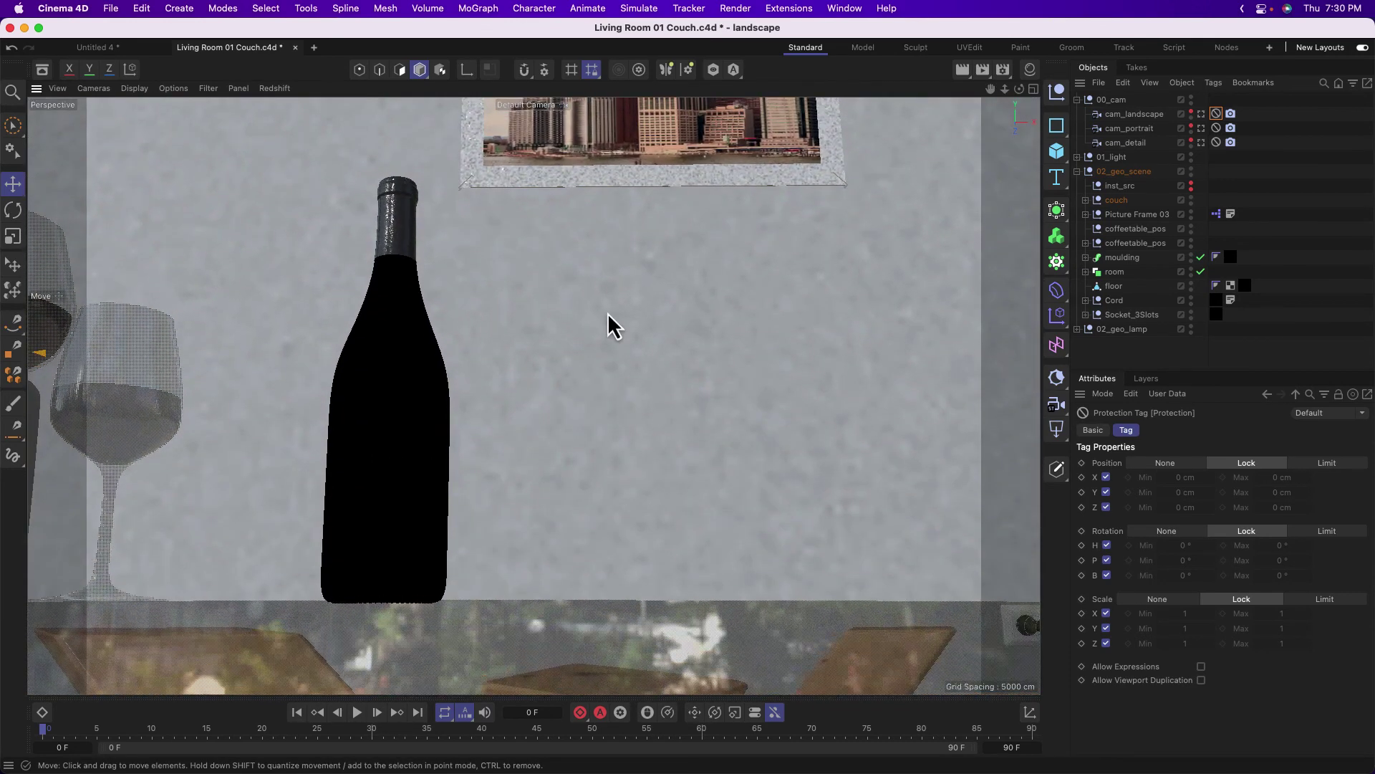
pyautogui.keyDown('alt'); pyautogui.moveTo(633, 122); pyautogui.dragTo(601, 514); pyautogui.keyUp('alt')
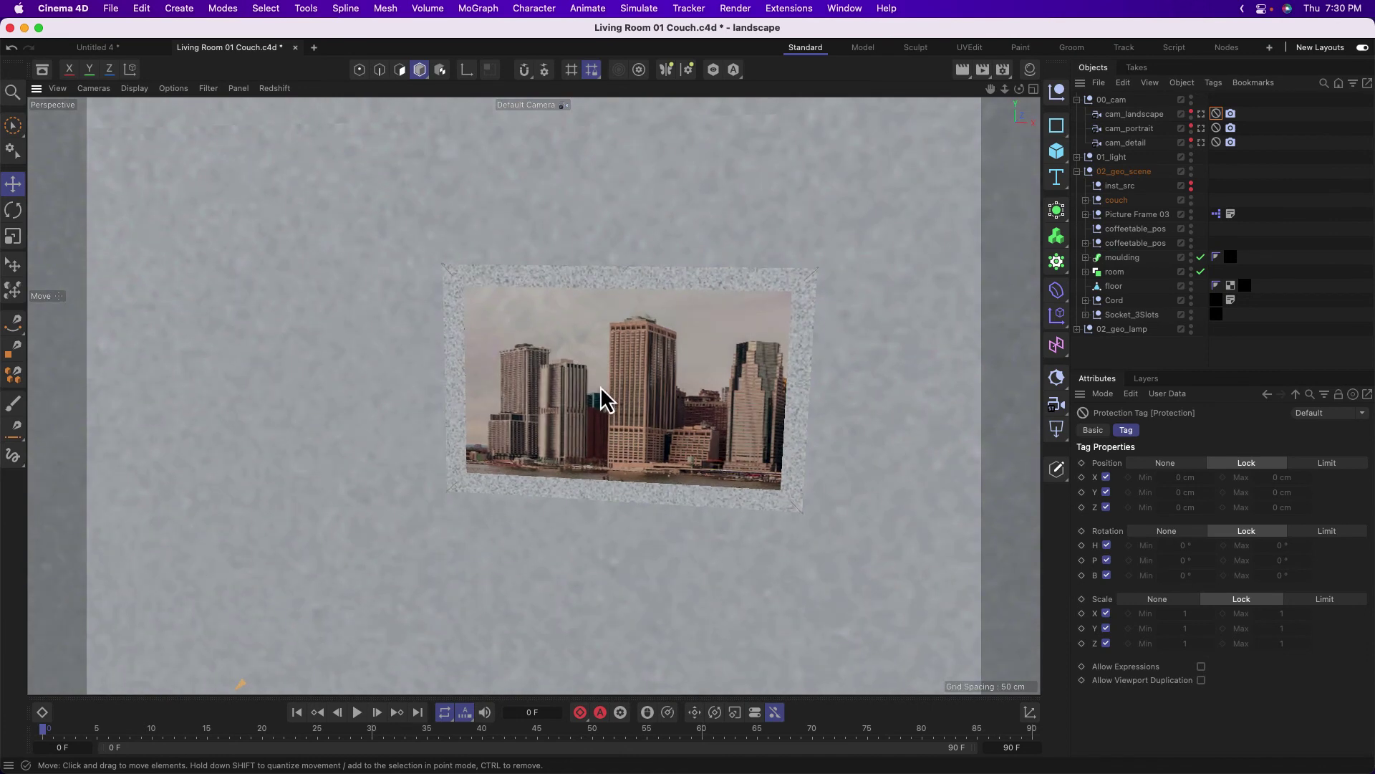
pyautogui.scroll(8, 602, 399)
pyautogui.scroll(-6, 679, 363)
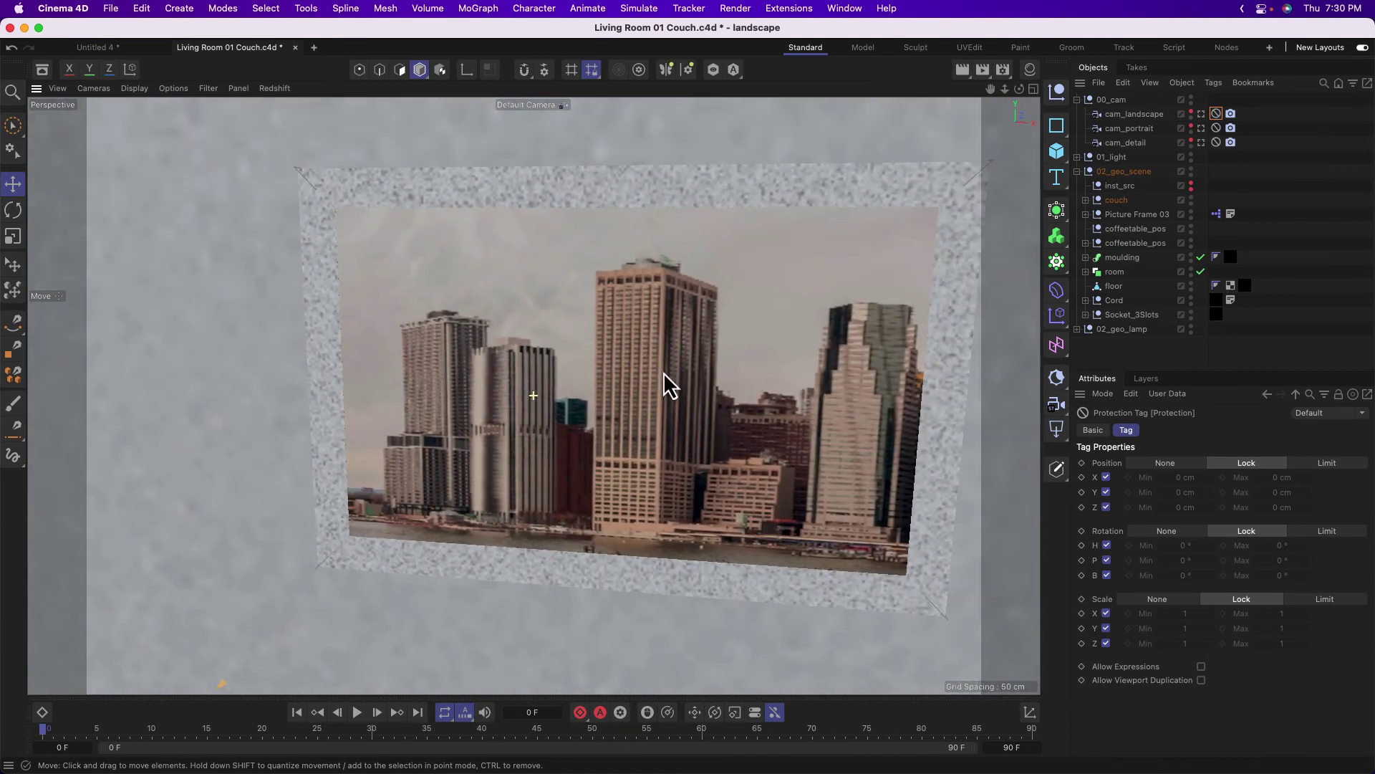
pyautogui.scroll(1, 718, 381)
pyautogui.keyDown('alt'); pyautogui.moveTo(718, 381); pyautogui.dragTo(832, 351); pyautogui.keyUp('alt')
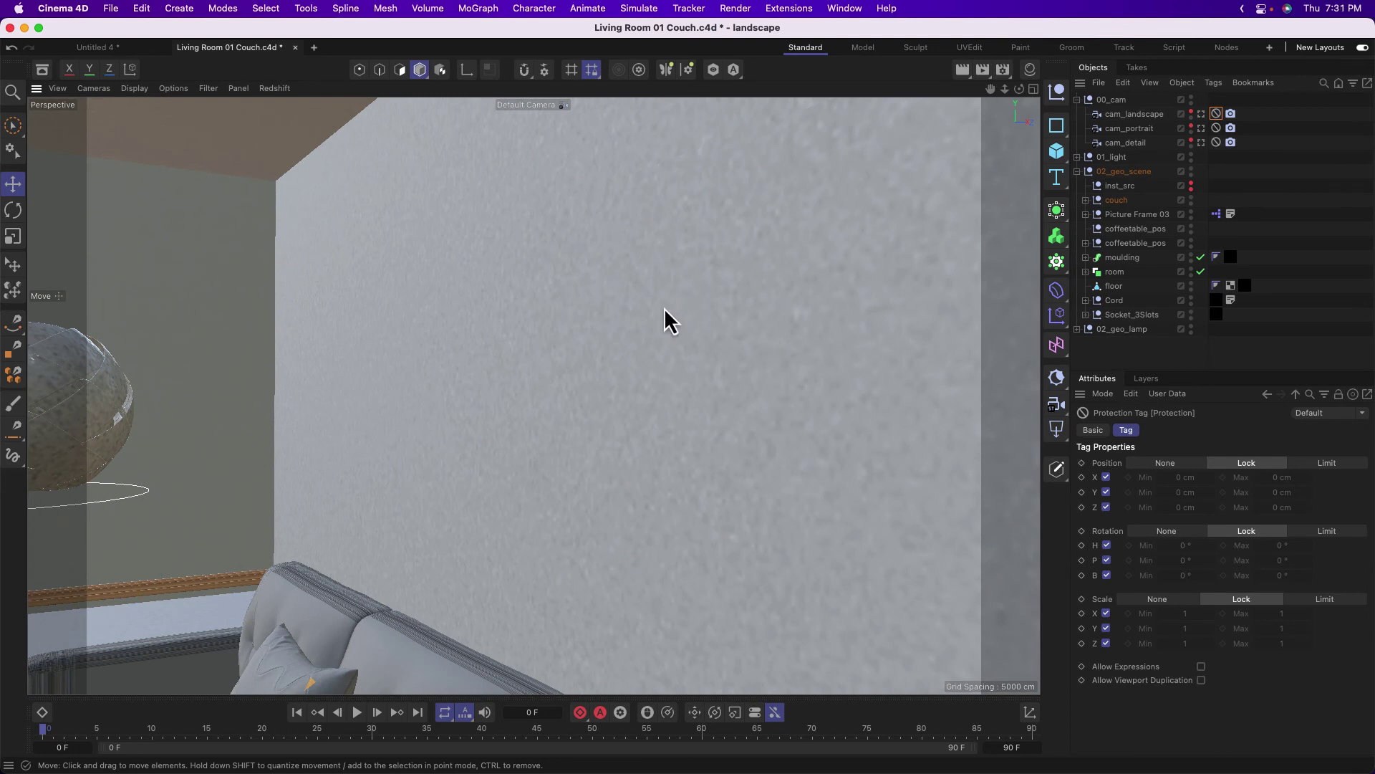
# Step: Frame the whole room, frame the couch up close, then split into Perspective, Top, Right, Front
pyautogui.press('h')
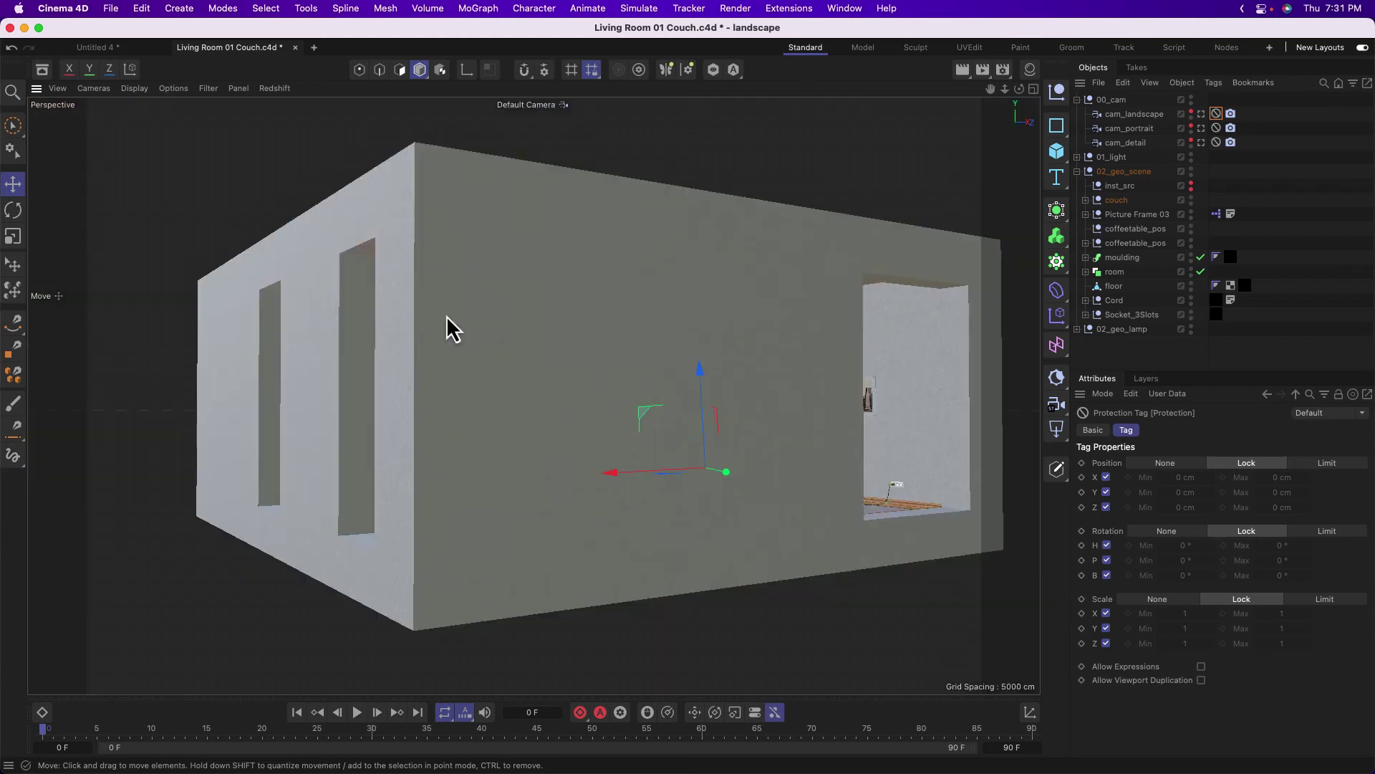
pyautogui.moveTo(354, 356)
pyautogui.keyDown('alt'); pyautogui.mouseDown()
pyautogui.moveTo(466, 396)
pyautogui.moveTo(351, 355)
pyautogui.mouseUp(); pyautogui.keyUp('alt')
pyautogui.press('o')
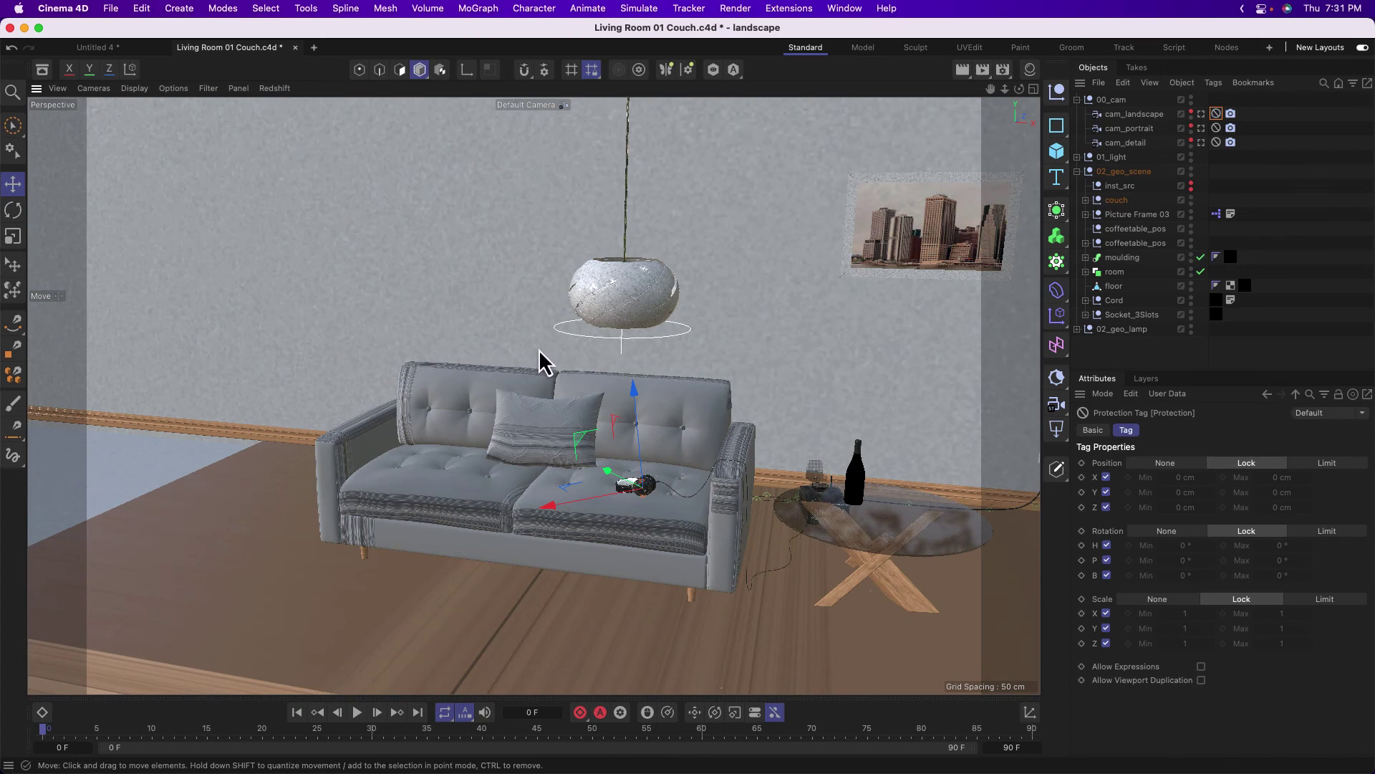
pyautogui.press('F5')
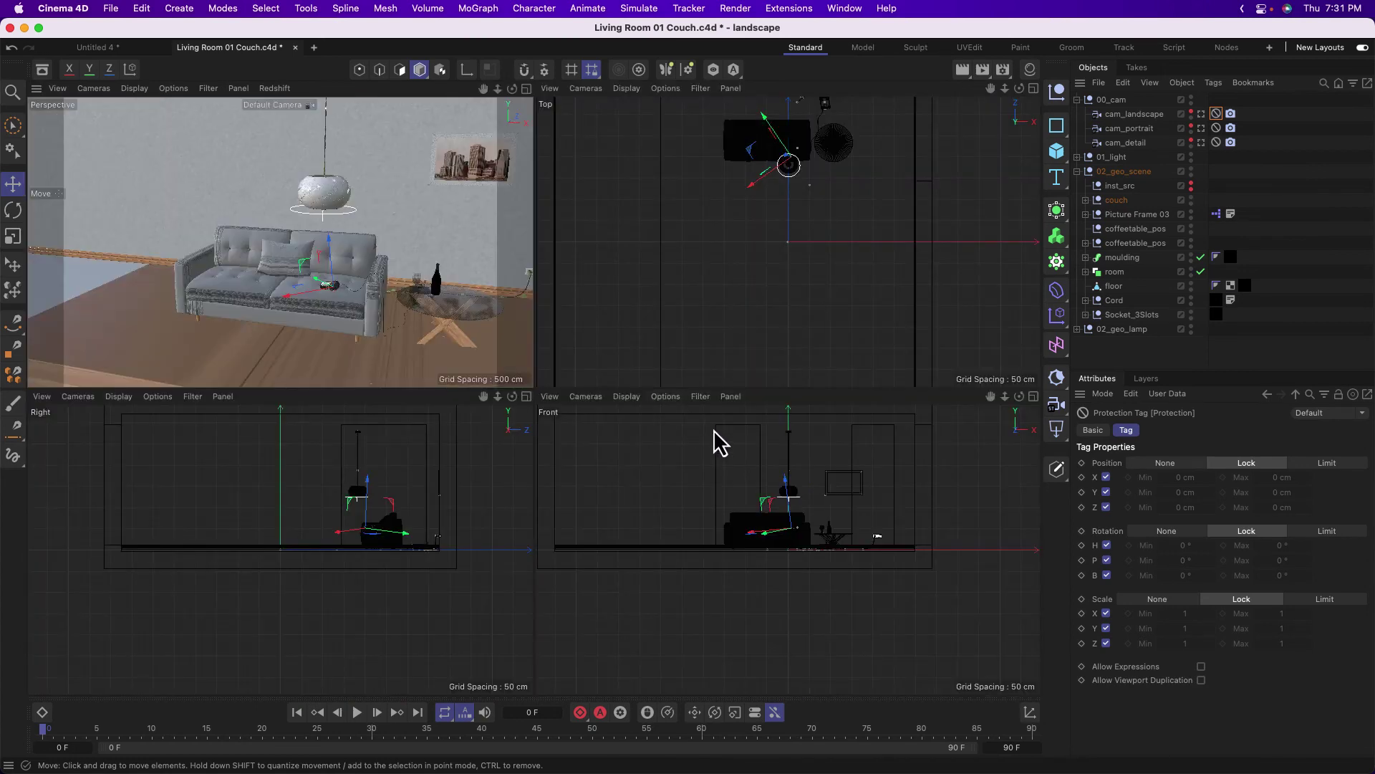
# Step: Maximize Perspective, orbit to show more of the left wall, and return to four views
pyautogui.middleClick(476, 285)
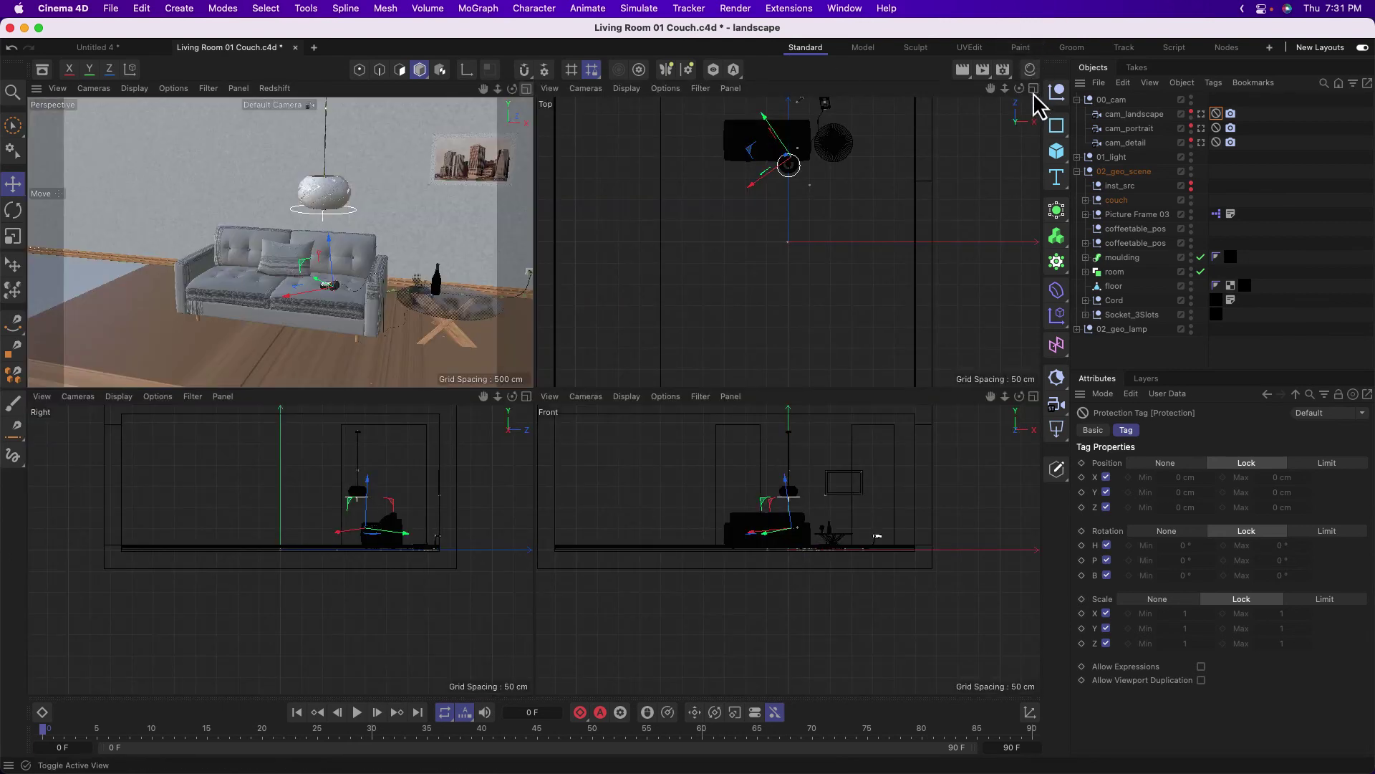
pyautogui.click(1034, 89)
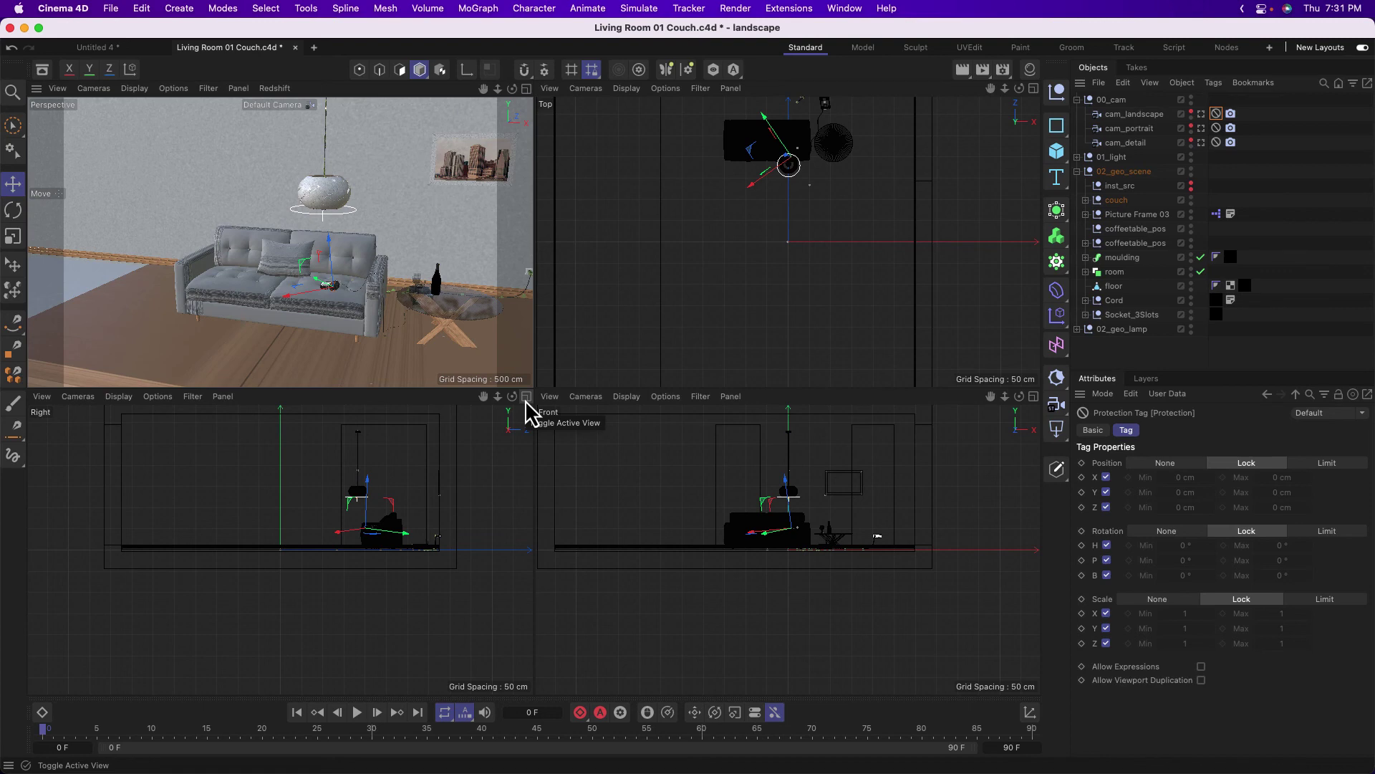
pyautogui.click(526, 89)
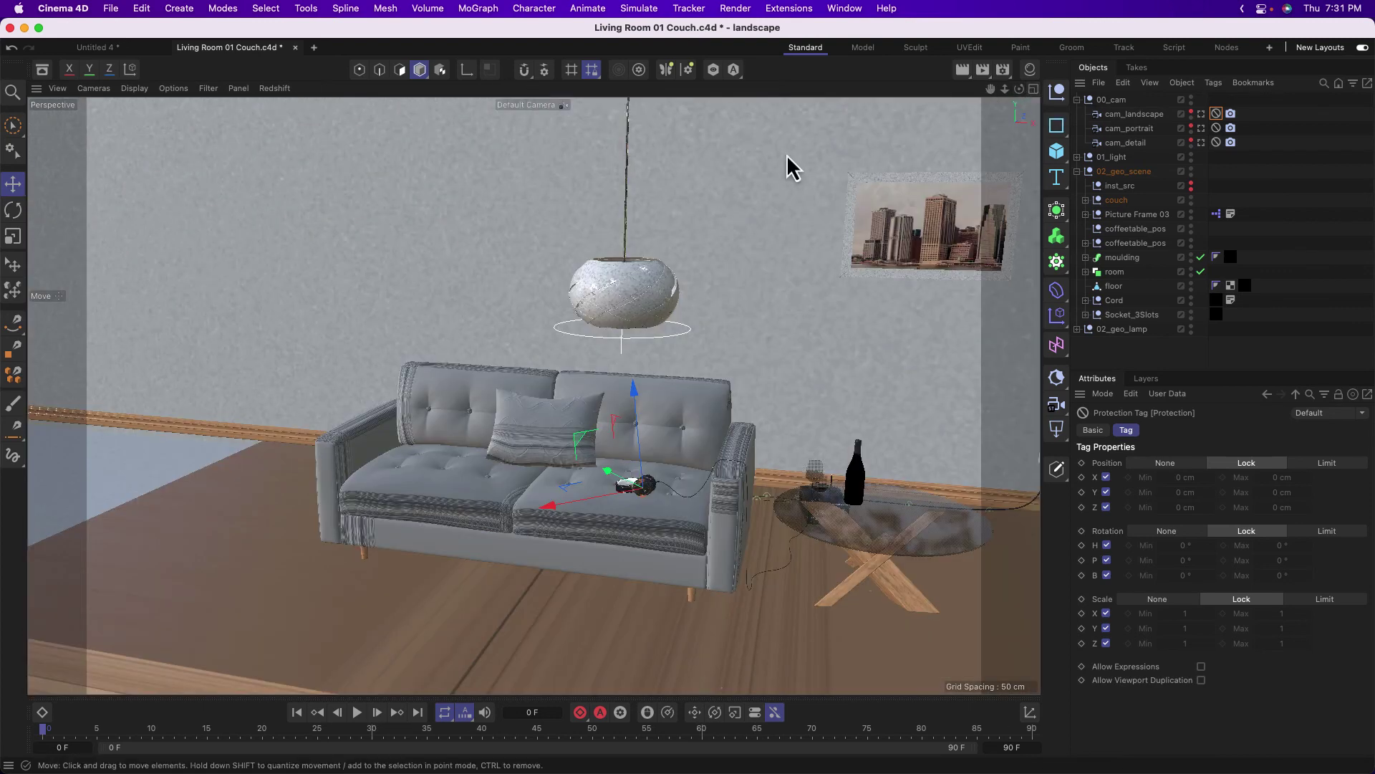
pyautogui.keyDown('alt'); pyautogui.moveTo(695, 461); pyautogui.dragTo(666, 391); pyautogui.keyUp('alt')
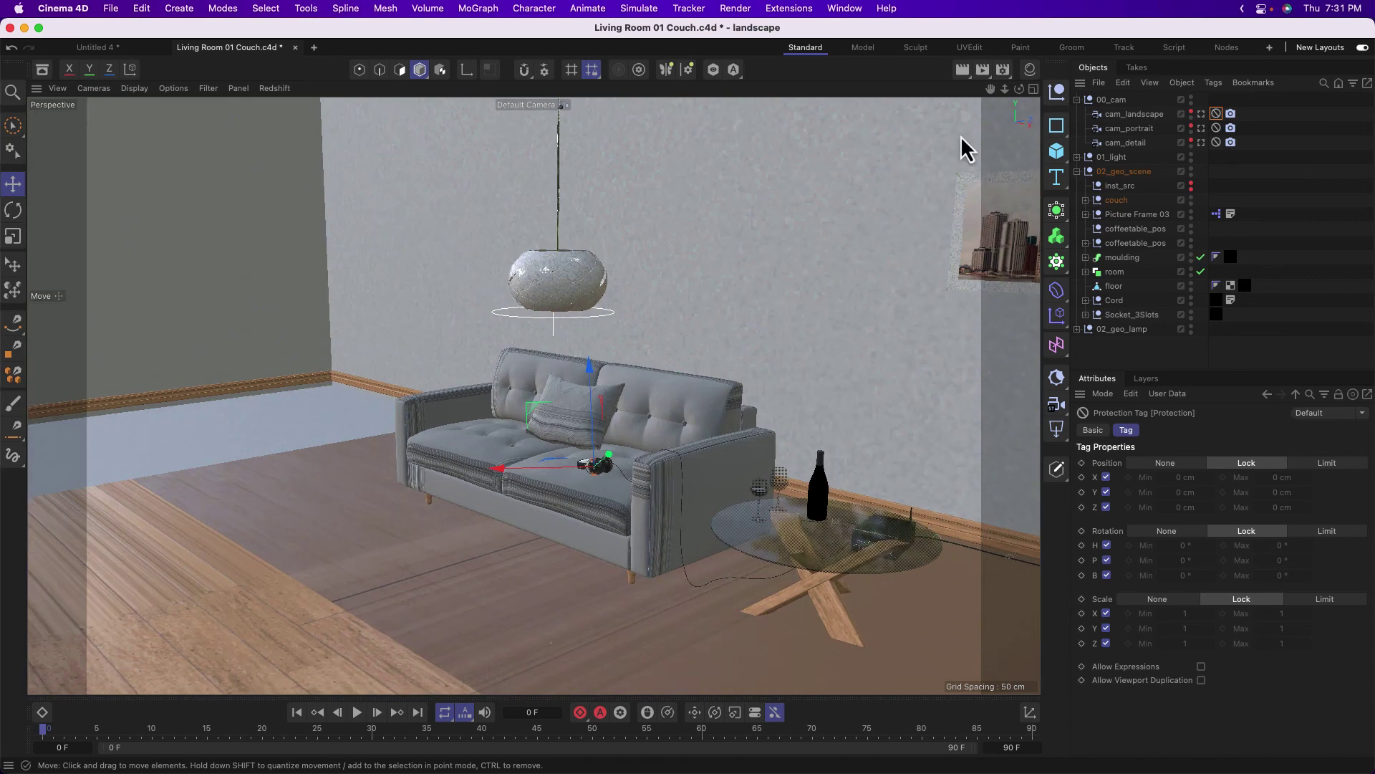
pyautogui.click(1033, 89)
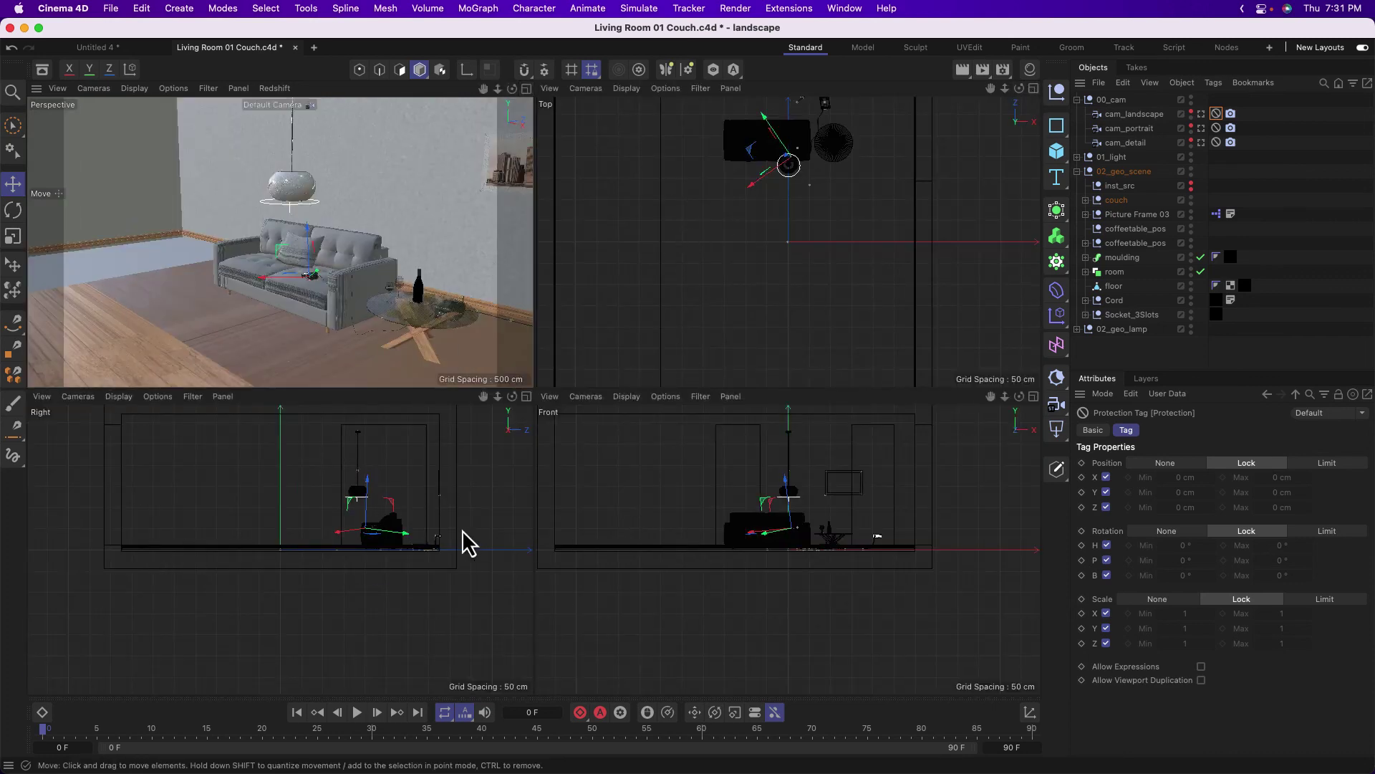
# Step: Zoom the views to fit the room outline, then enlarge the Right view to fill the viewport
pyautogui.scroll(2, 363, 546)
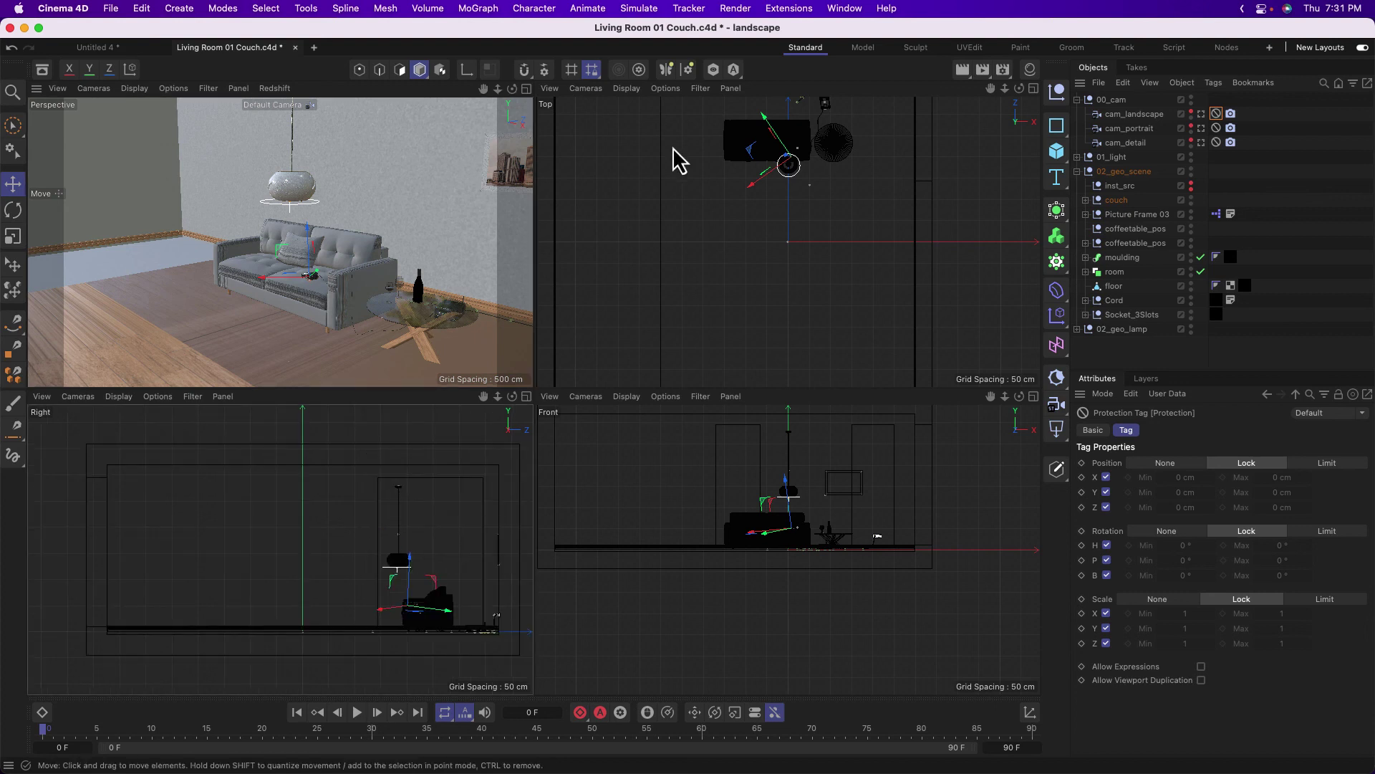
pyautogui.scroll(-2, 672, 186)
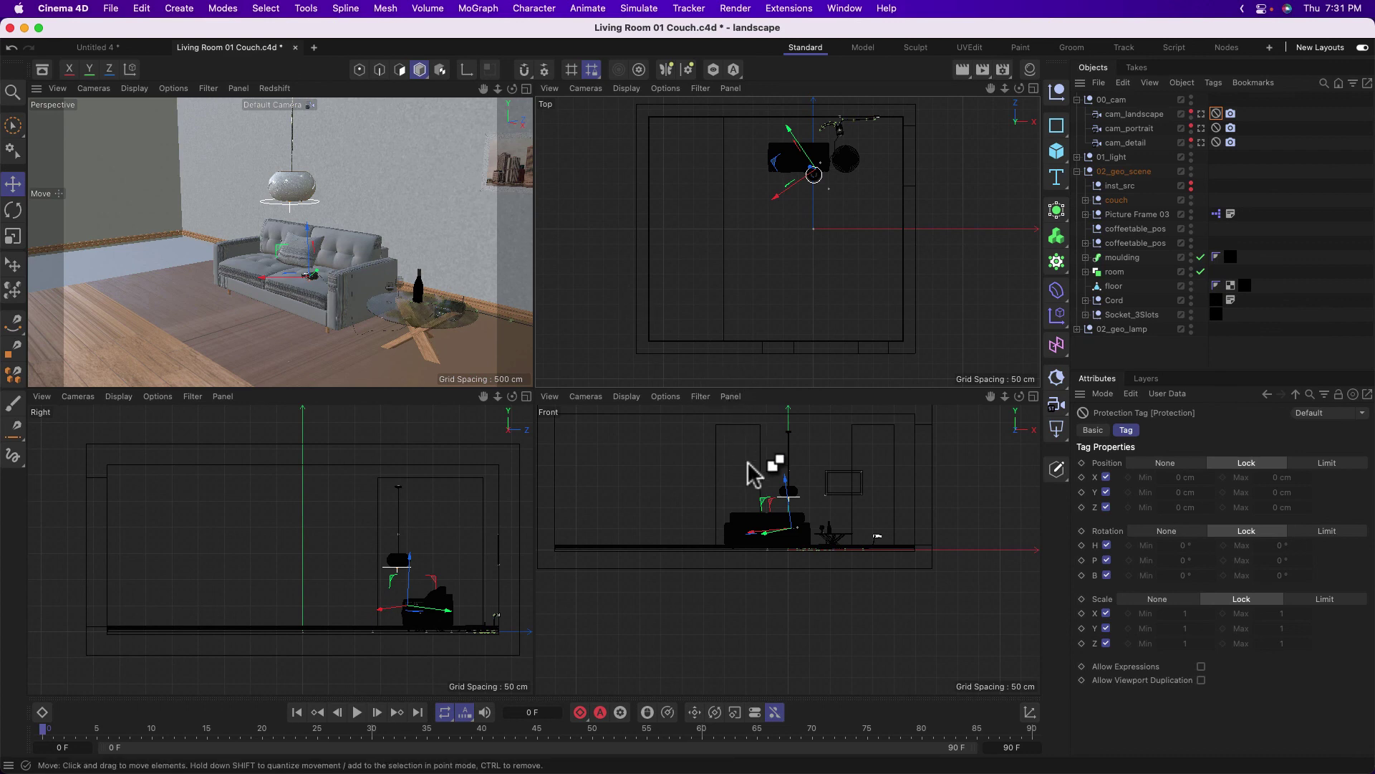
pyautogui.press('super+h')
pyautogui.press('super+Tab')
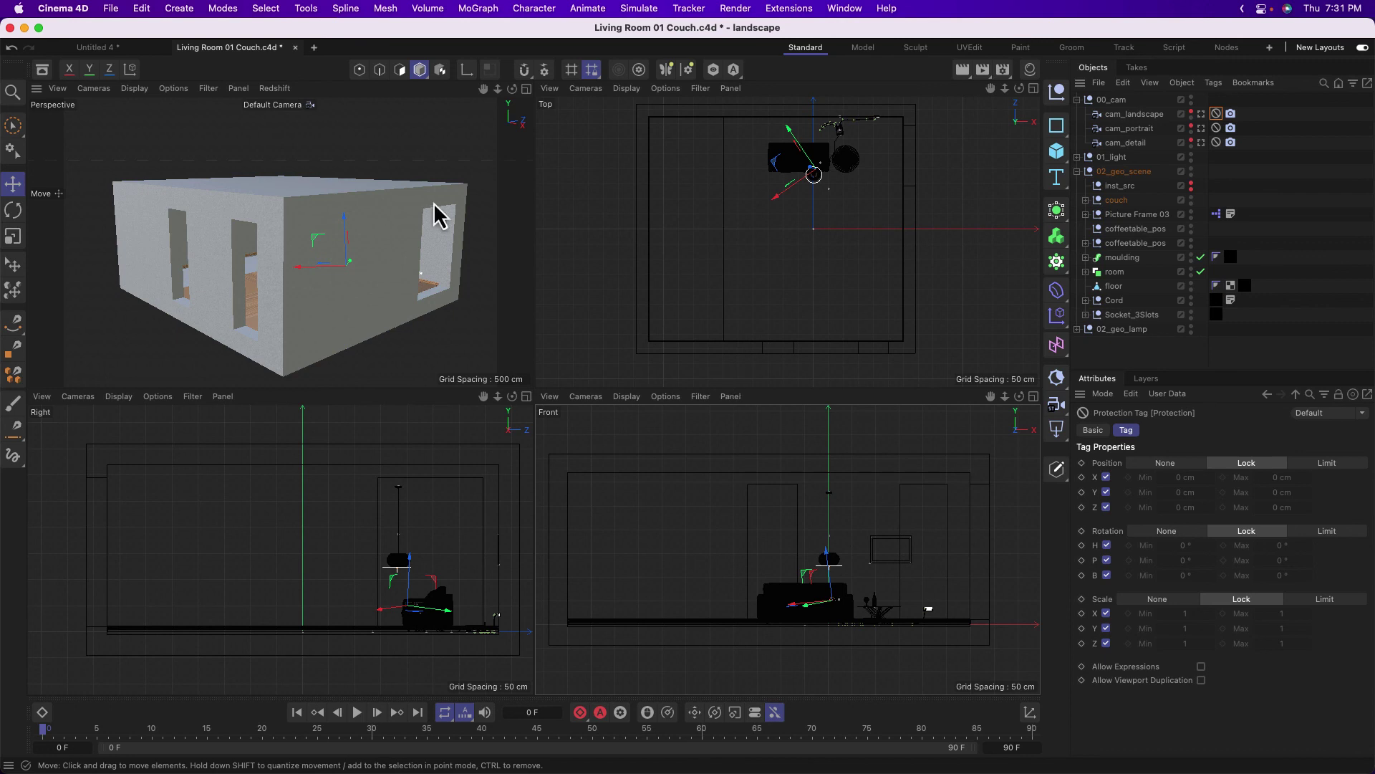
pyautogui.click(526, 396)
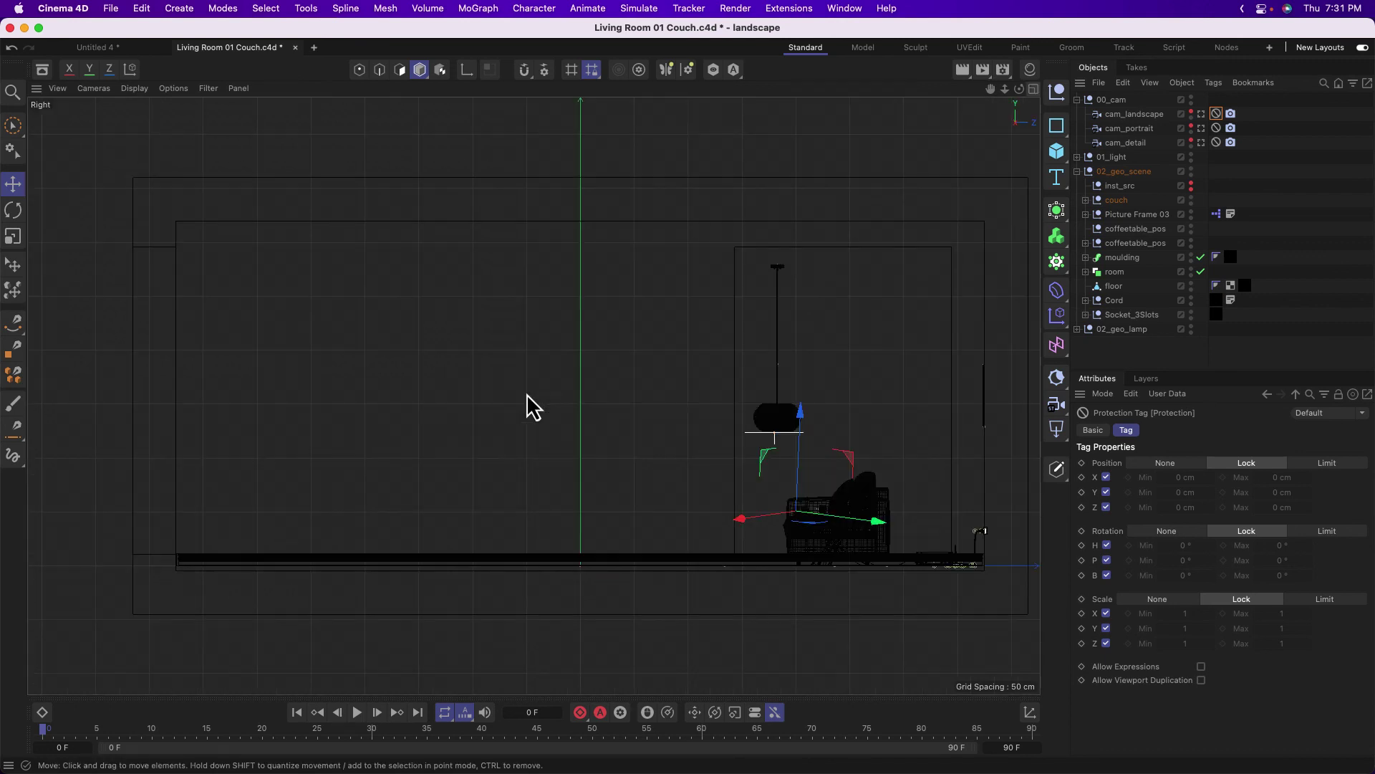
# Step: Restore a single Perspective view, zoom in, and orbit to face the couch, lamp and table
pyautogui.click(1034, 89)
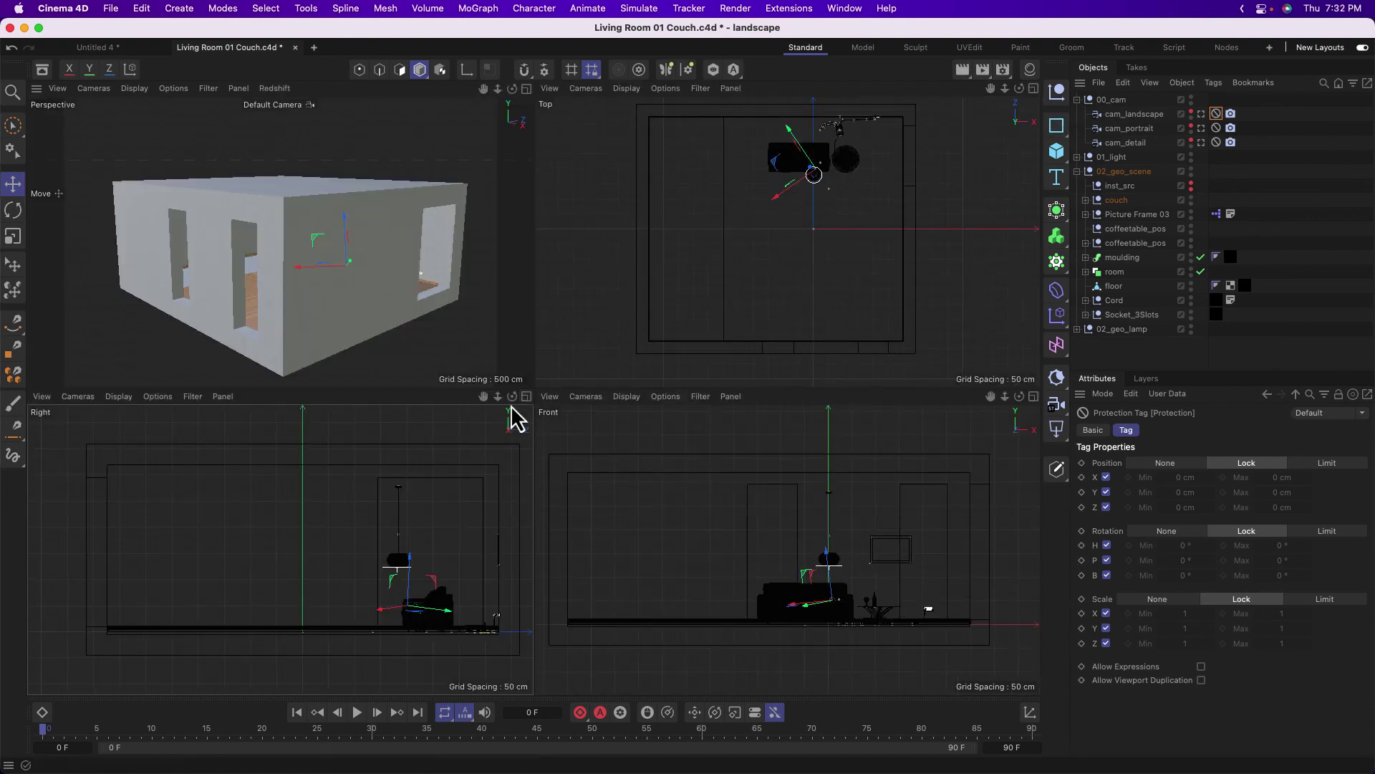
pyautogui.click(527, 90)
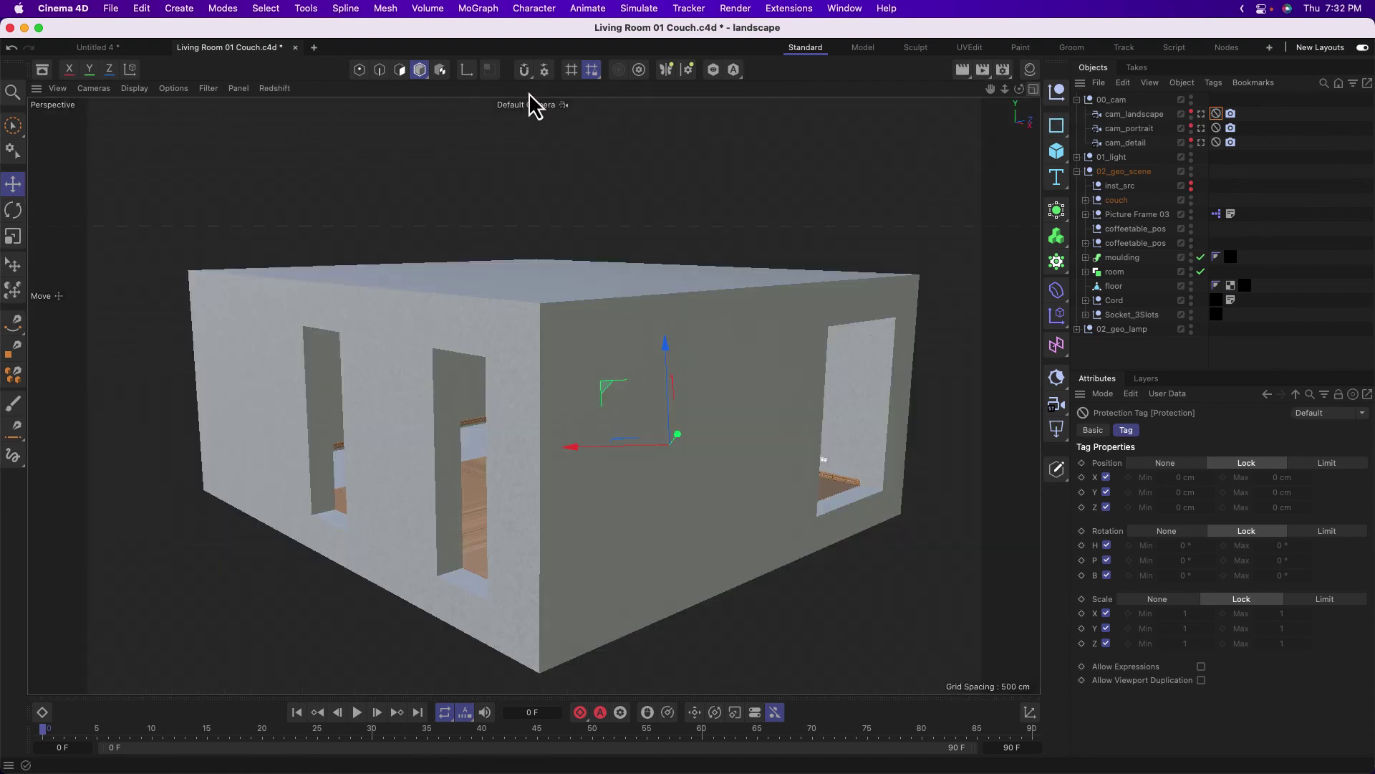
pyautogui.scroll(3, 514, 484)
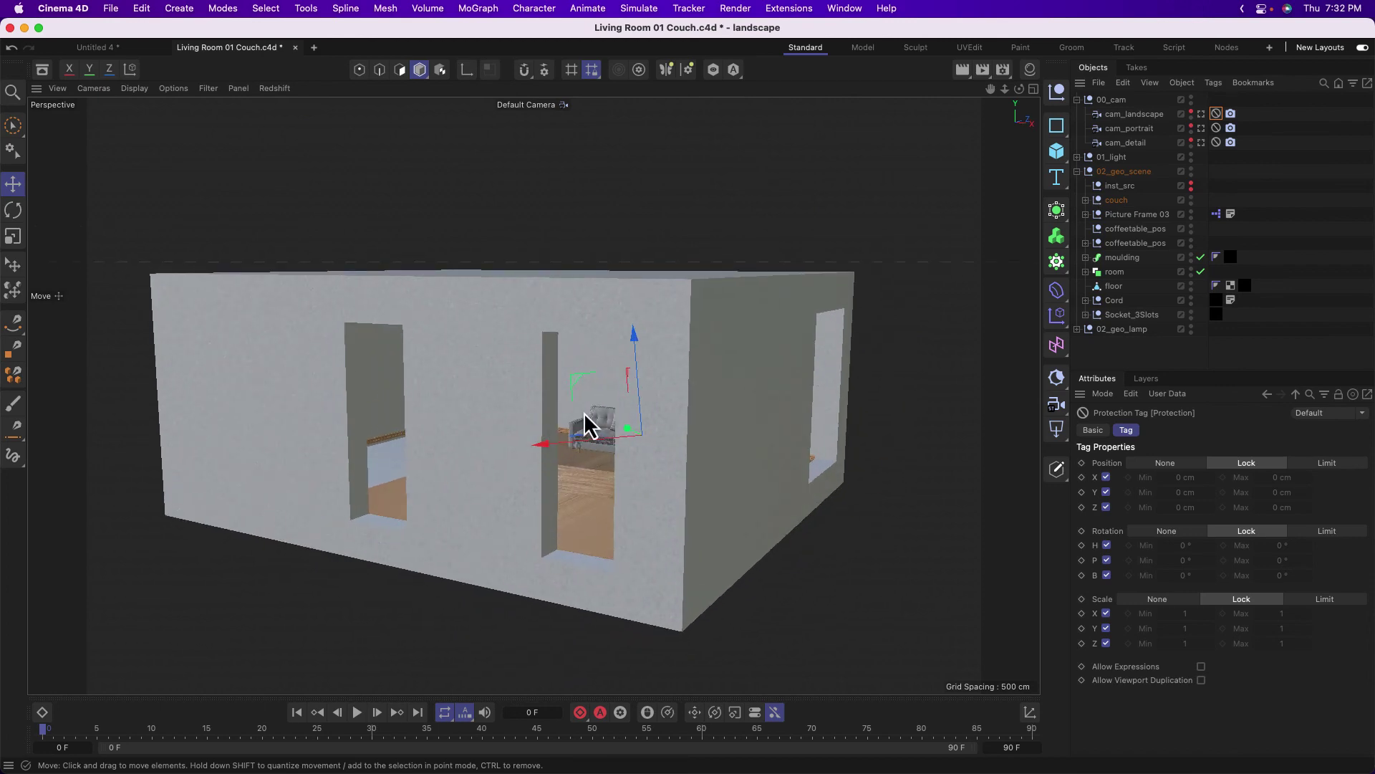
pyautogui.scroll(10, 584, 421)
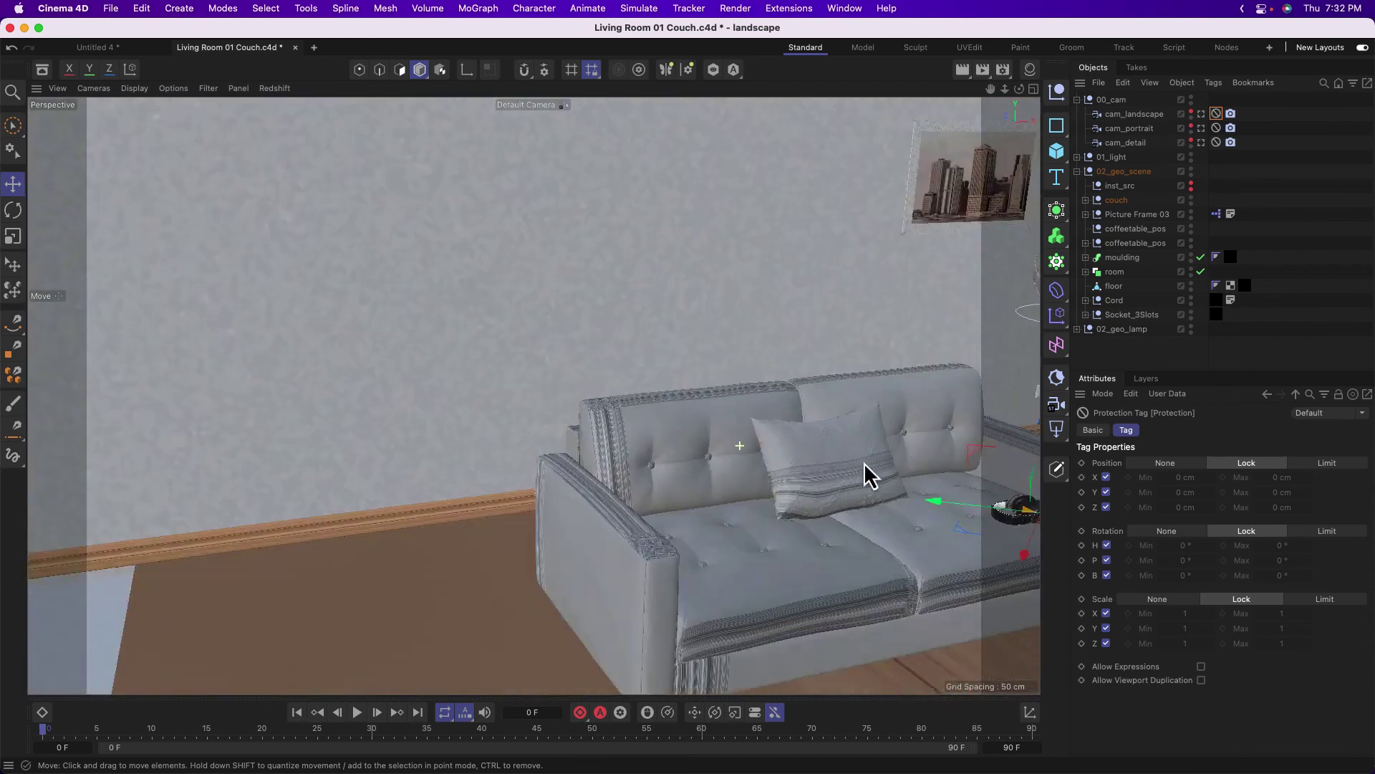
pyautogui.scroll(-5, 864, 462)
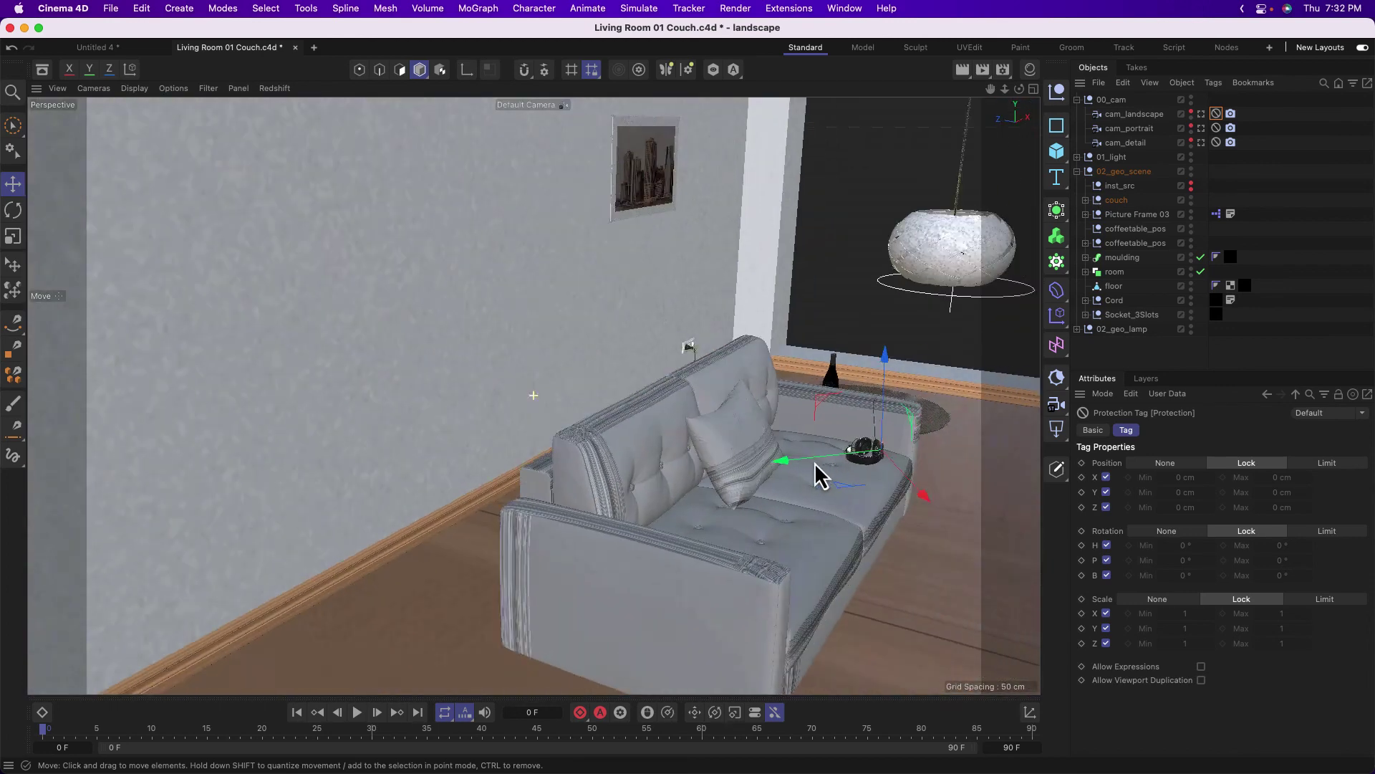
pyautogui.keyDown('alt'); pyautogui.moveTo(814, 462); pyautogui.dragTo(579, 457); pyautogui.keyUp('alt')
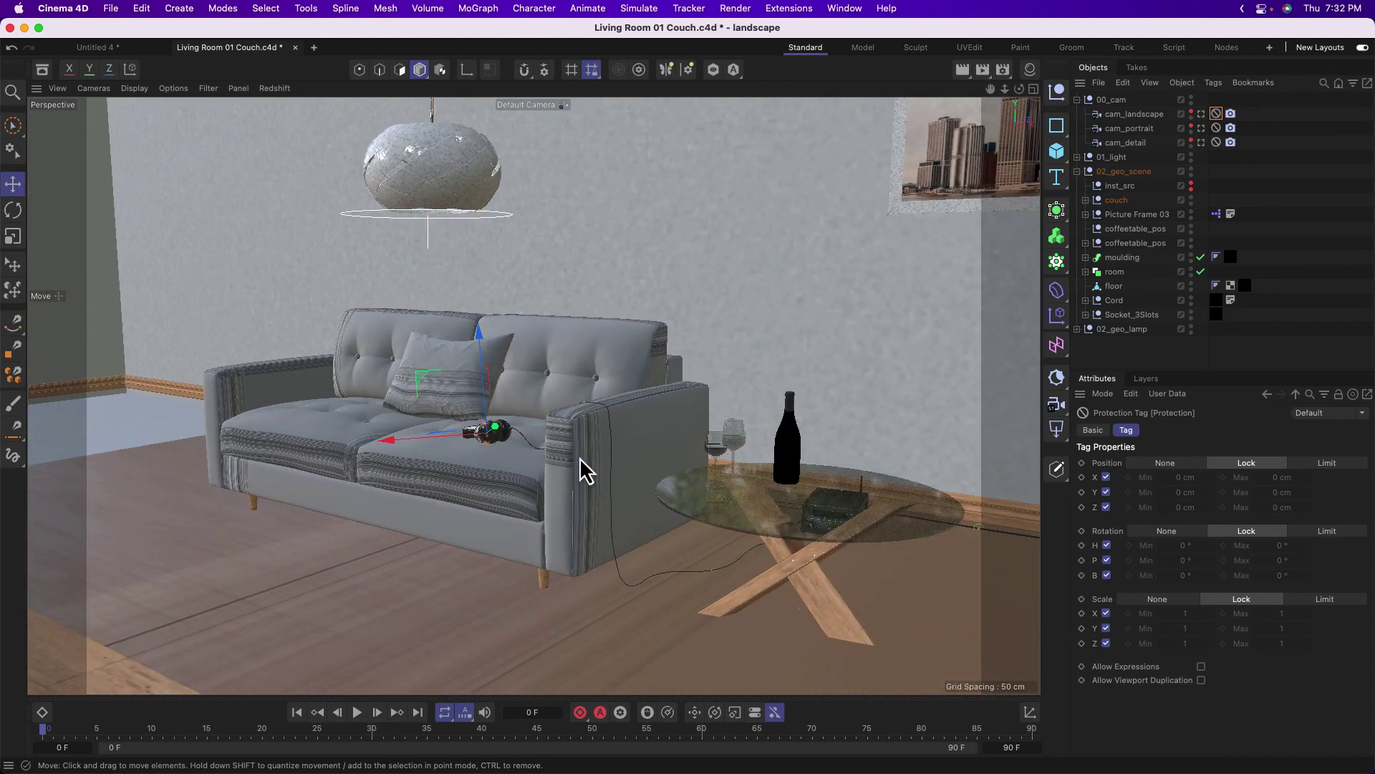